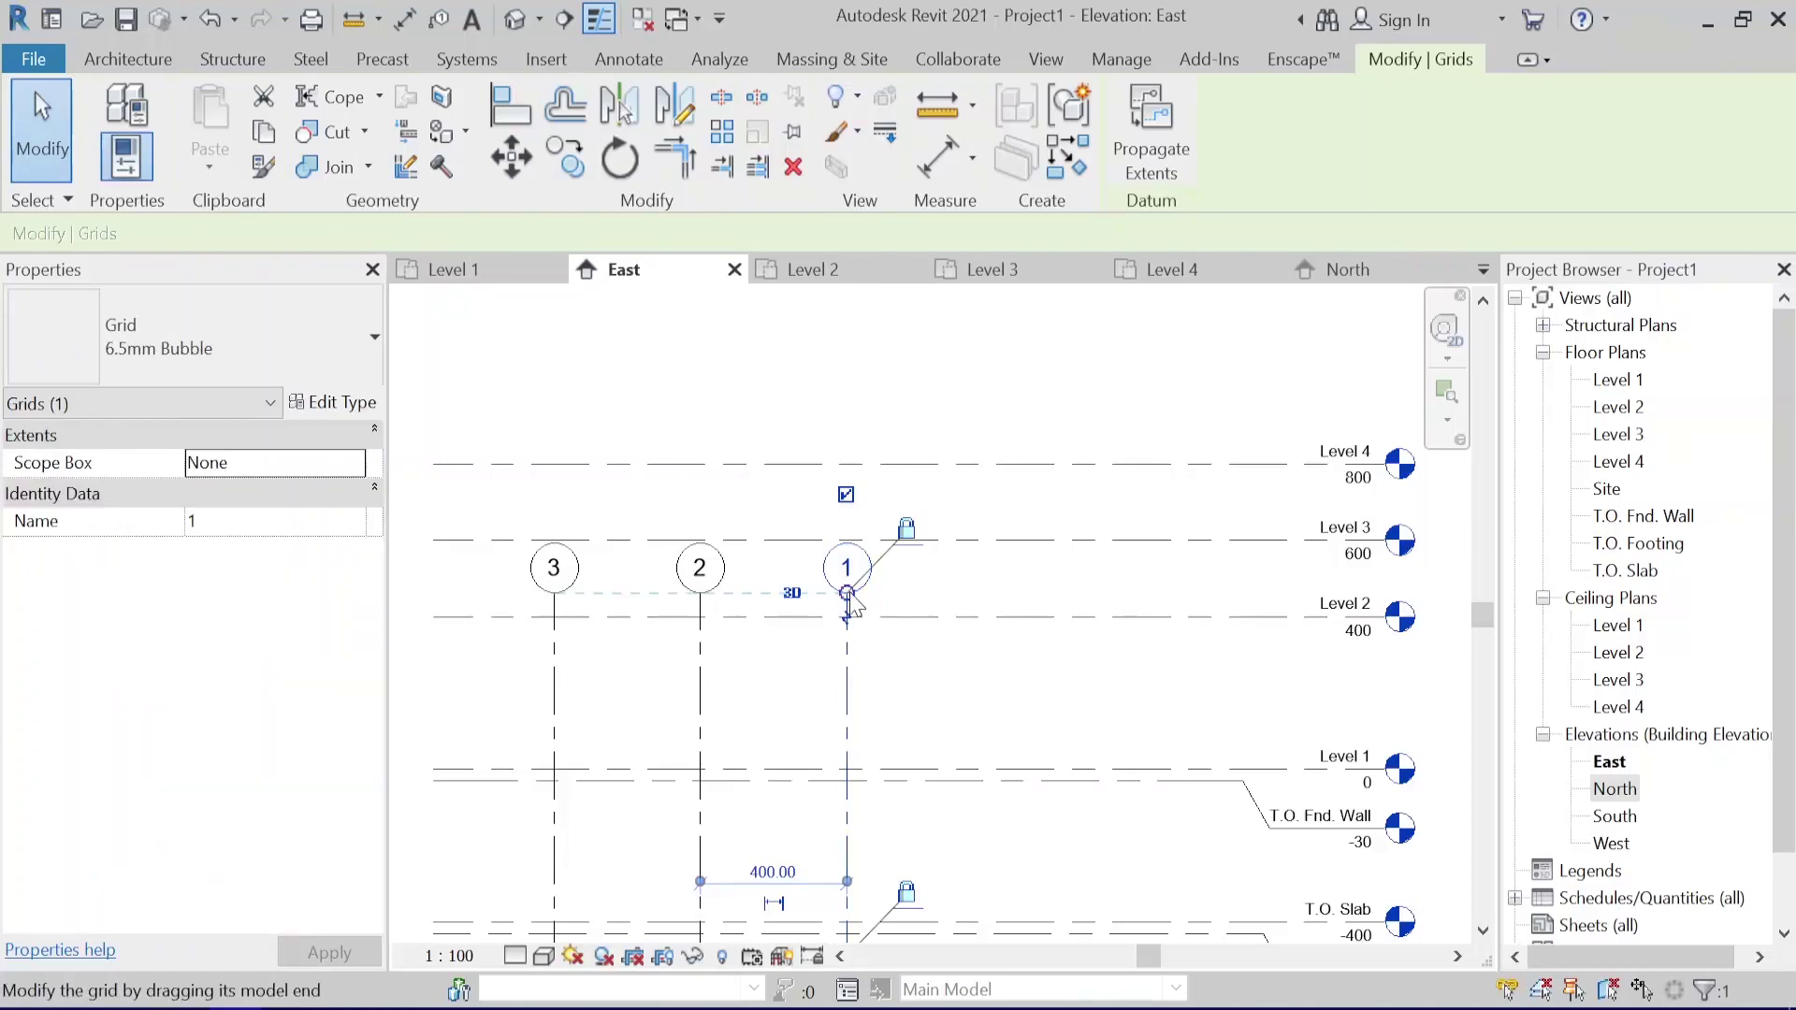
Drag the grid 1–3 bubble ends above Level 4 in the East elevation and deselect them
left_click_drag(846, 592, 846, 391)
left_click(1060, 449)
scroll(1076, 645, "down", 1)
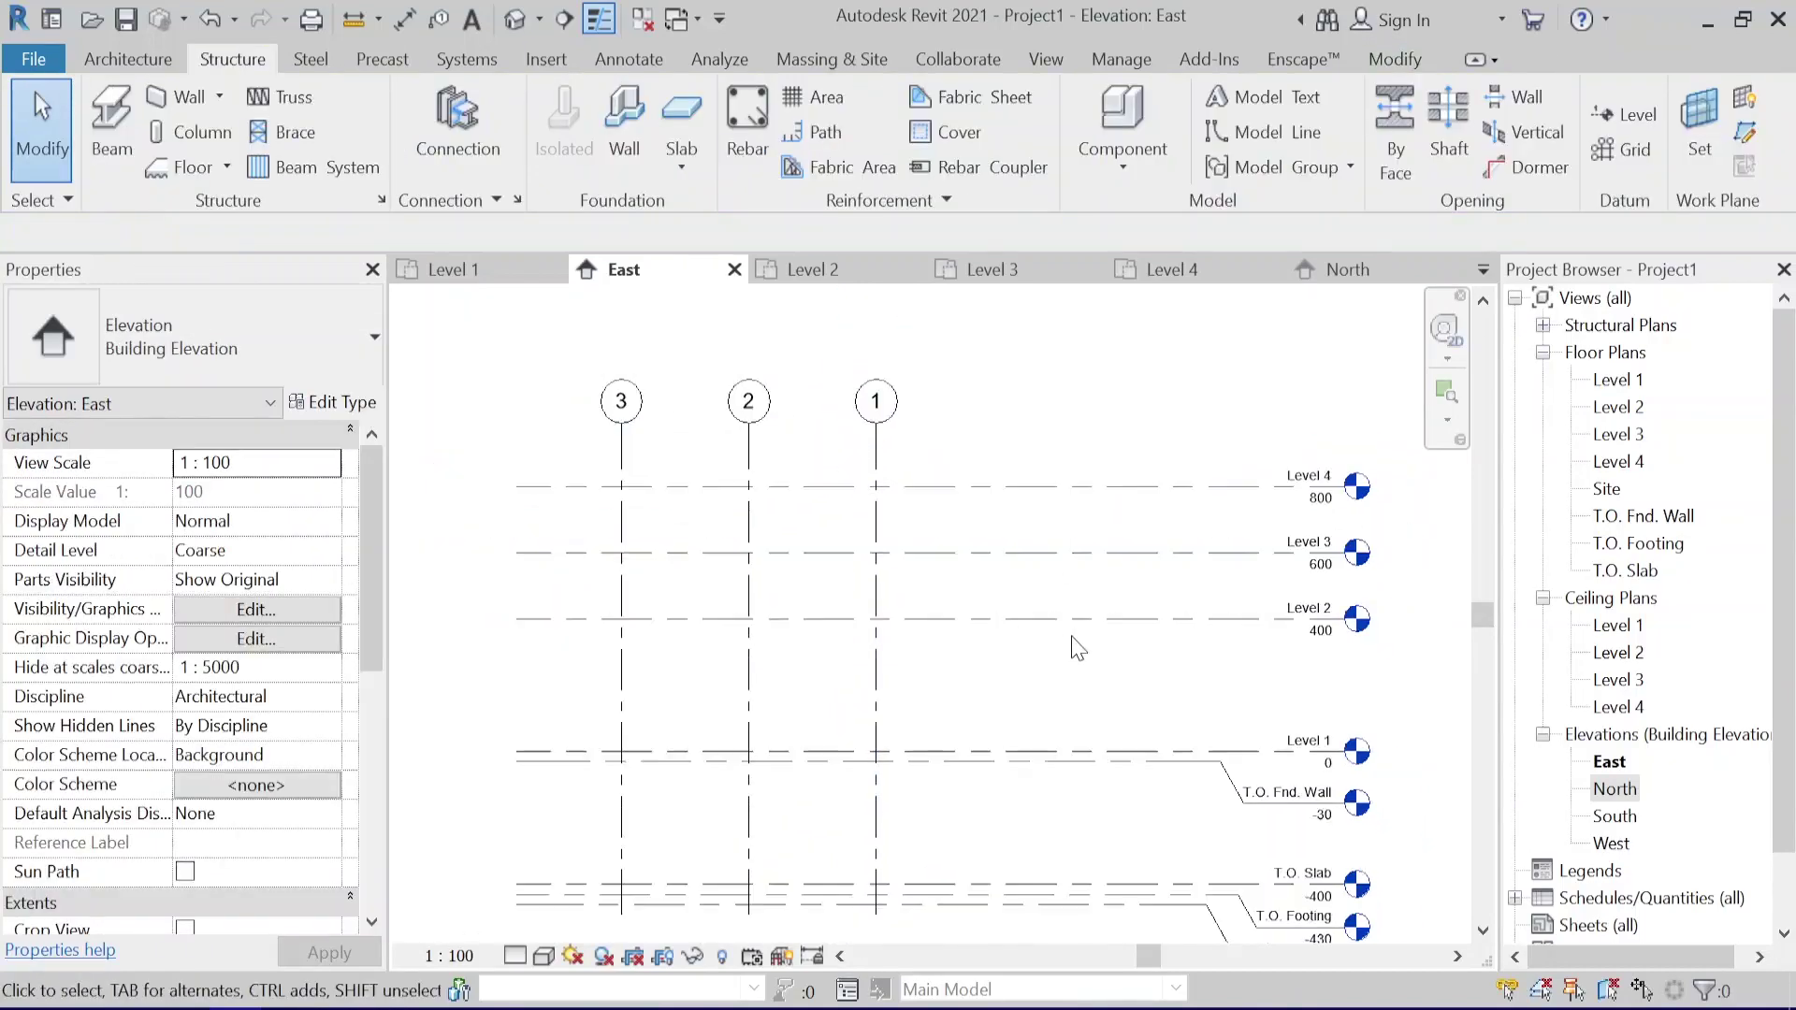
scroll(1078, 648, "down", 1)
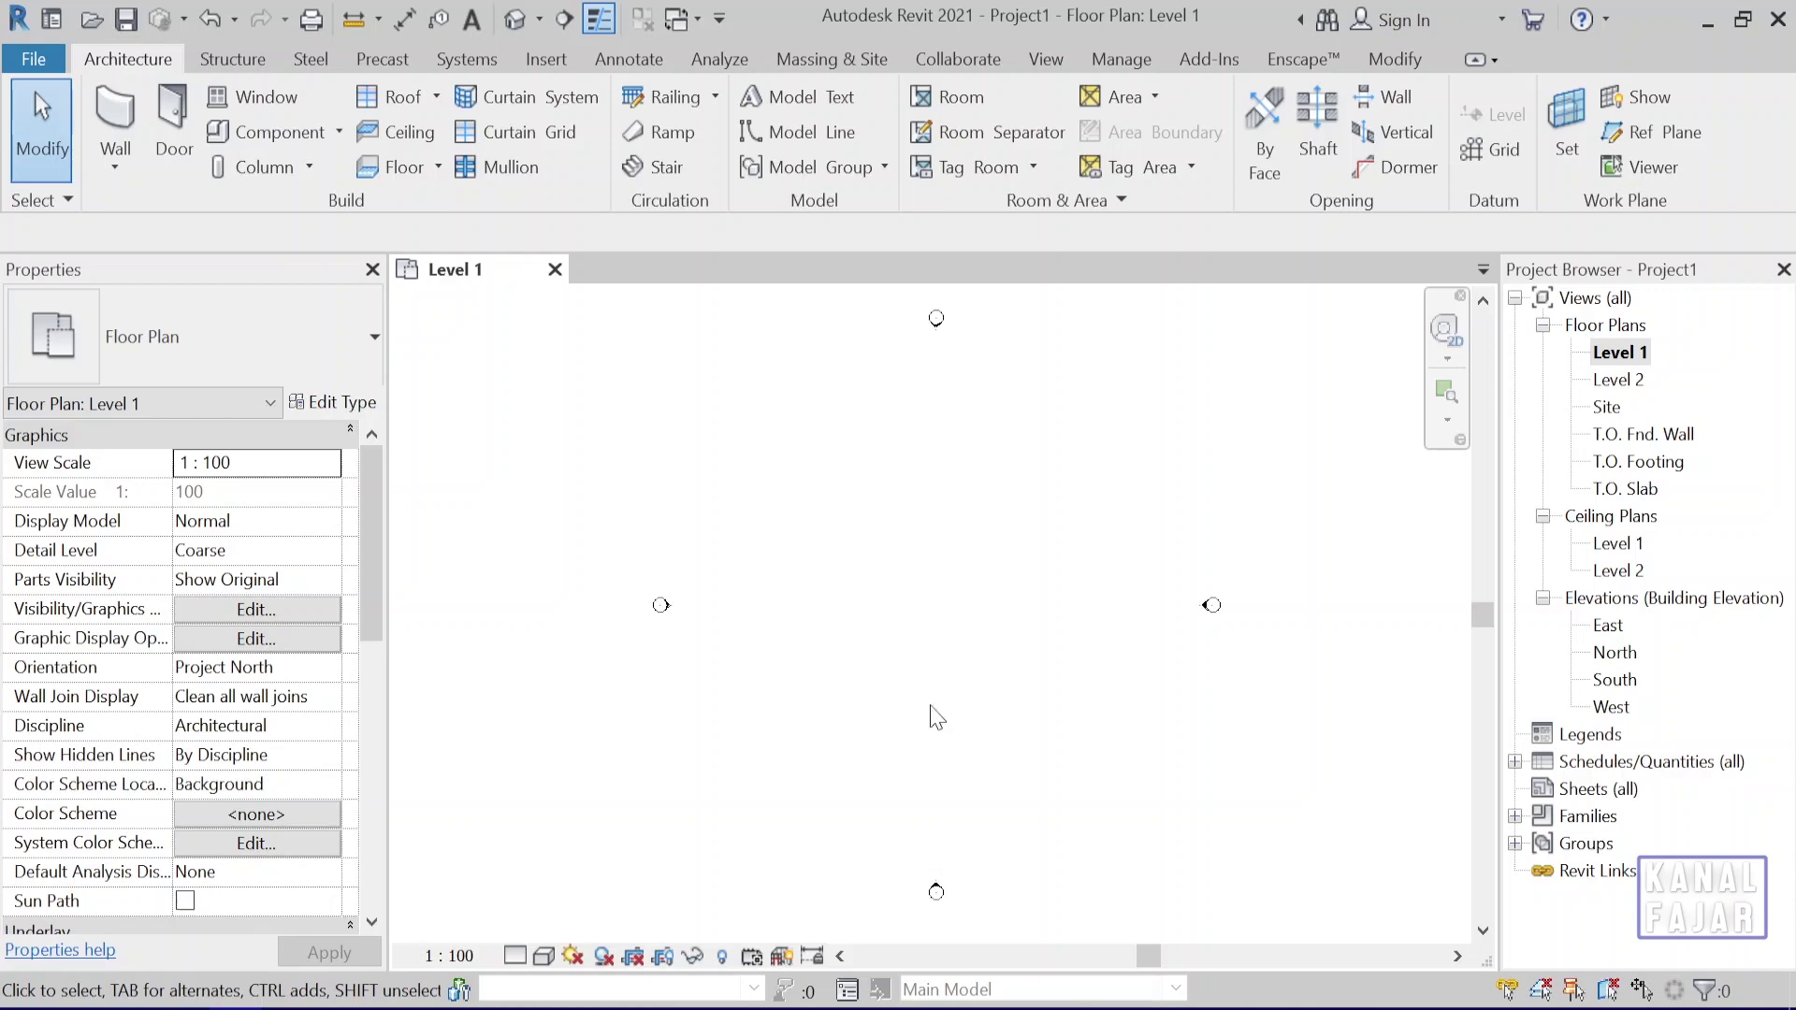
Draw horizontal grid 1 from right to left in the Level 1 plan
scroll(954, 762, "up", 1)
scroll(954, 762, "up", 1)
middle_click_drag(953, 760, 1002, 781)
scroll(993, 777, "up", 1)
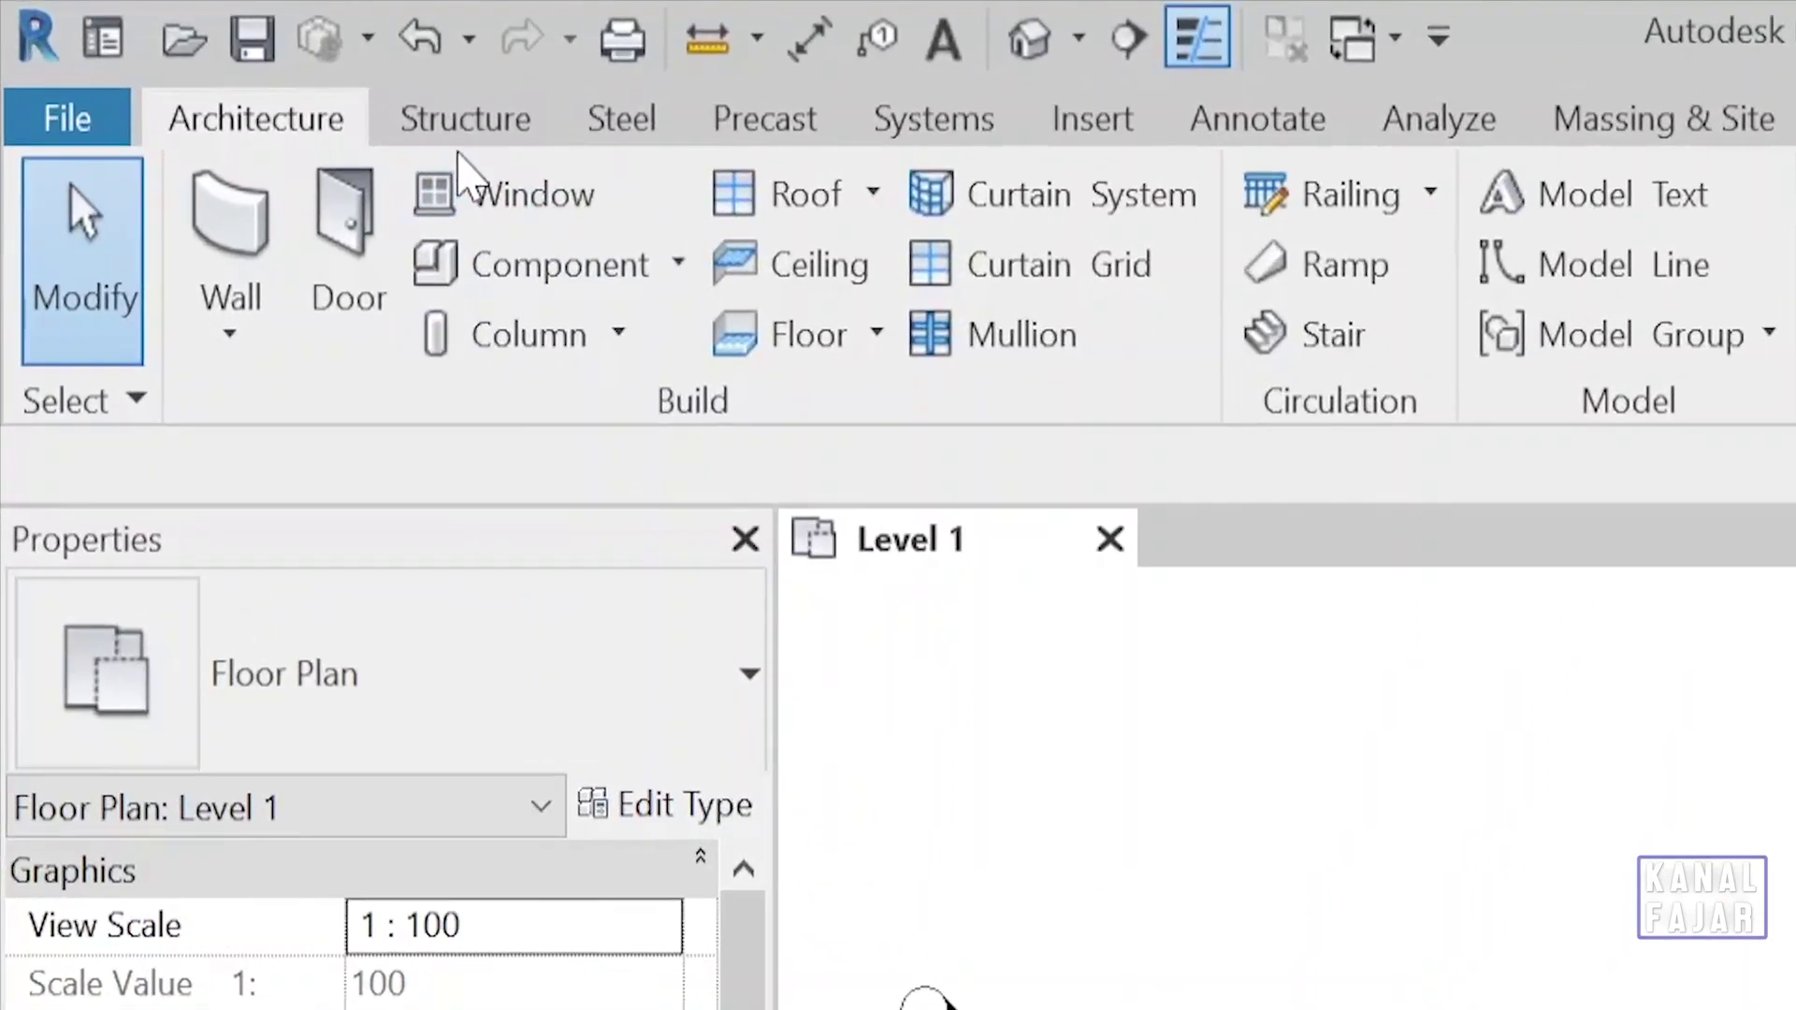
left_click(360, 94)
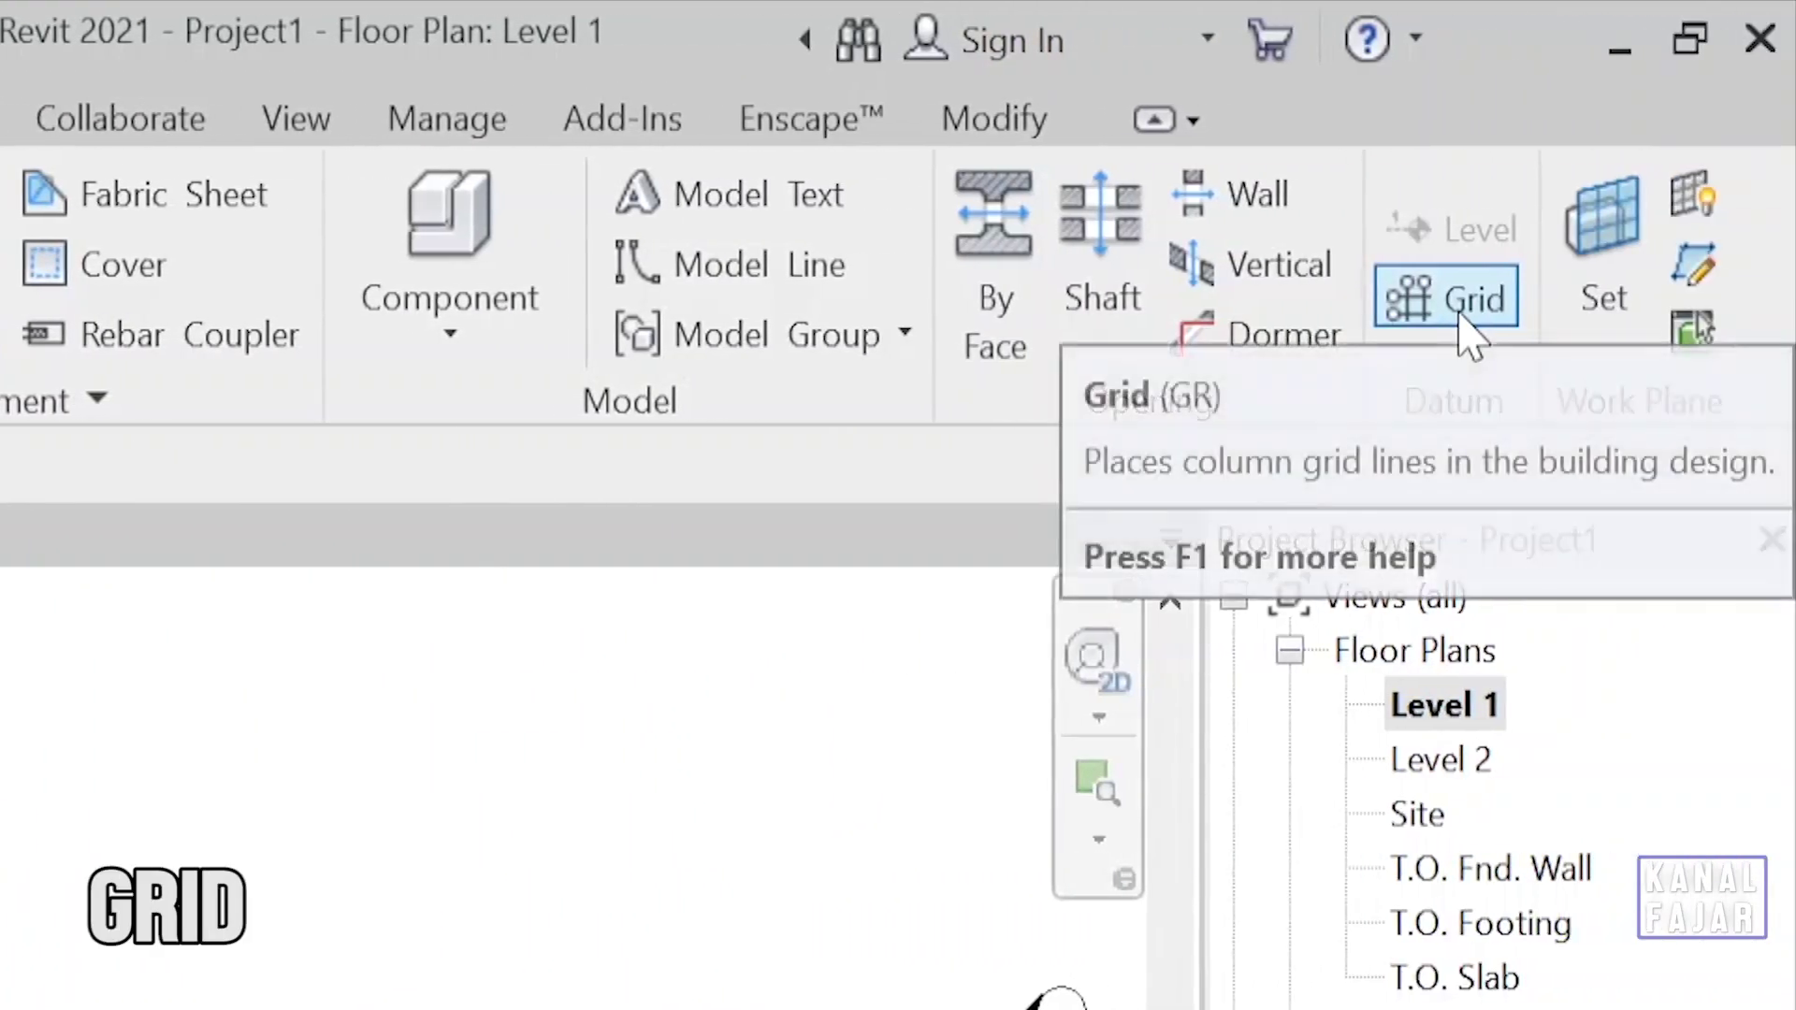
left_click(1461, 318)
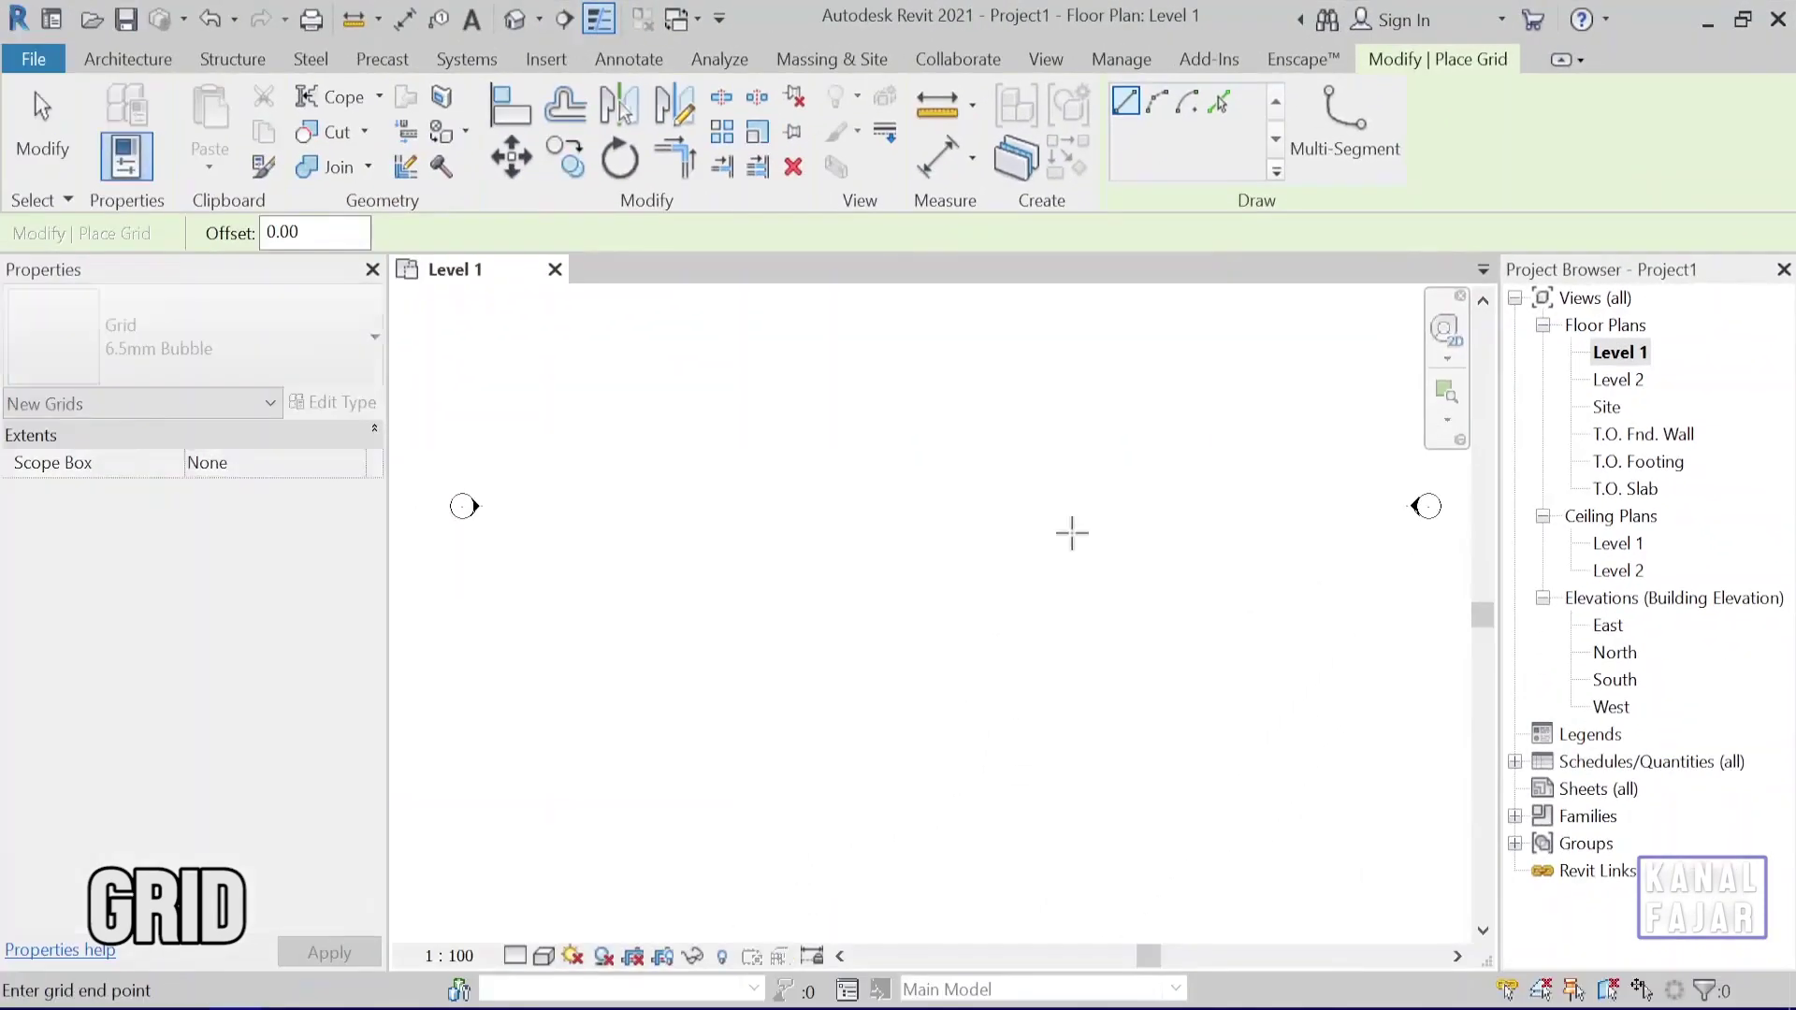
left_click(1073, 532)
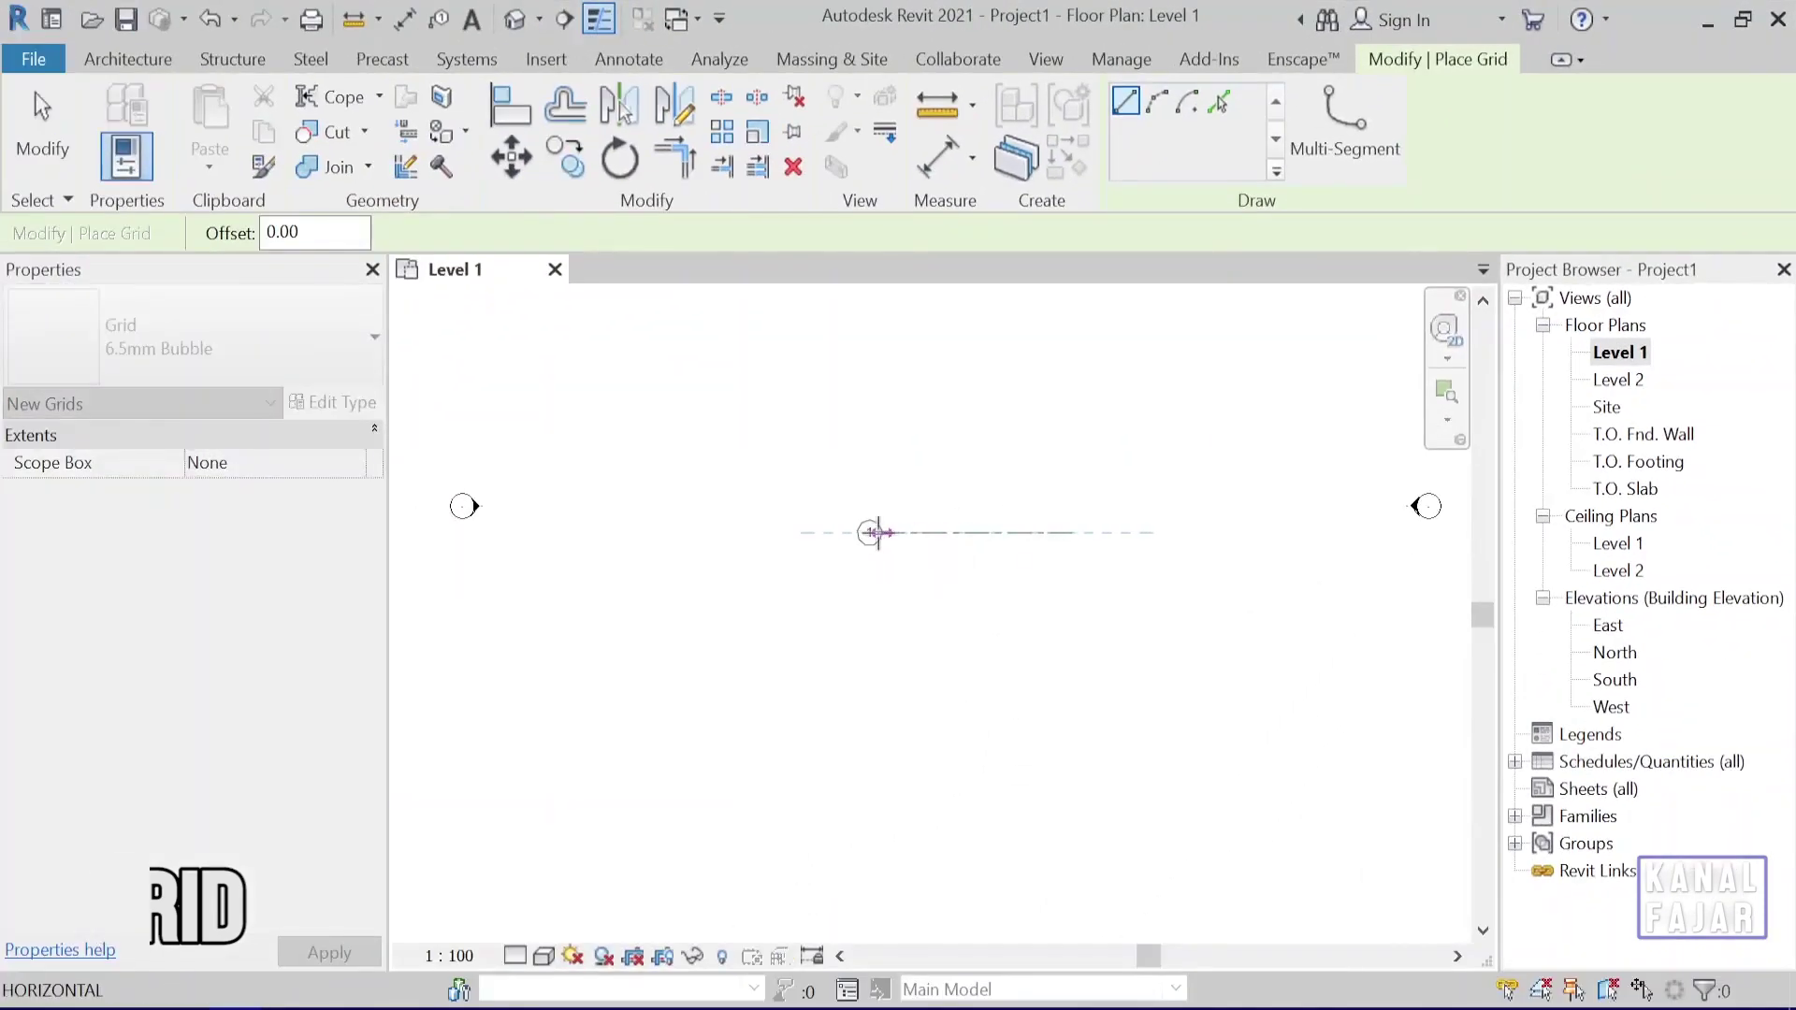
left_click(858, 533)
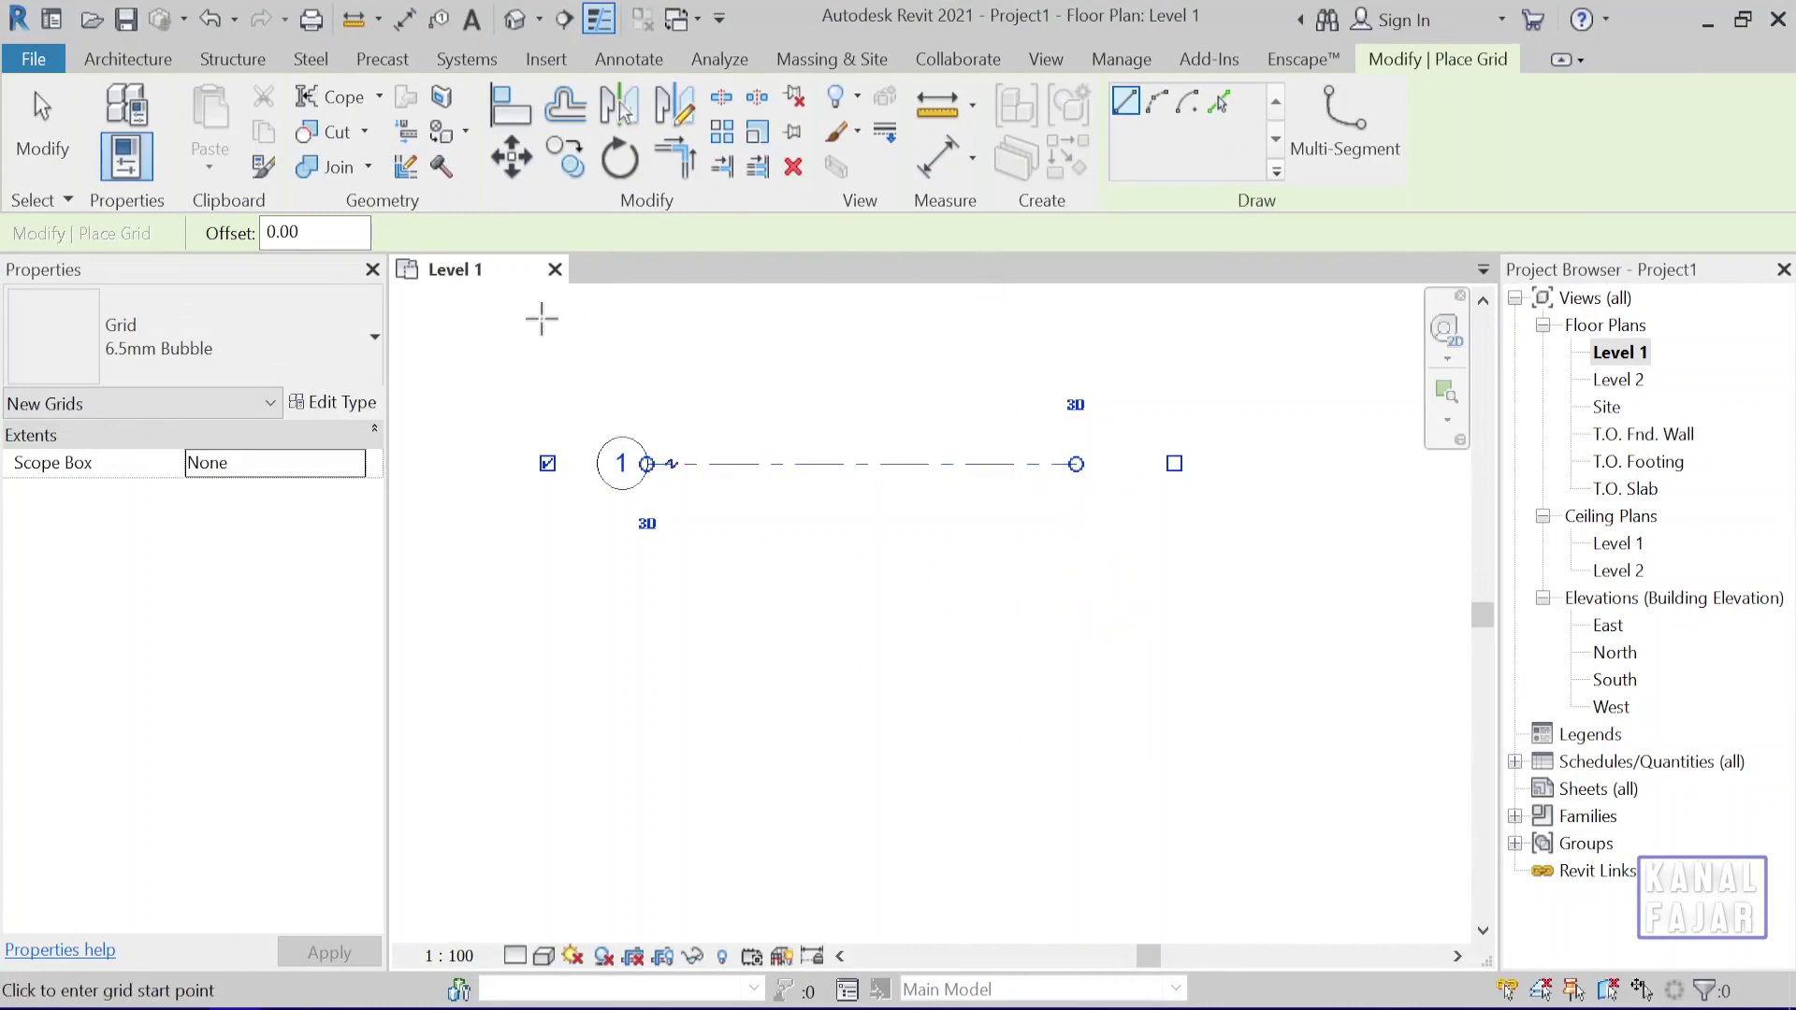
Add grids 2 and 3 by picking lines at a 400 offset
left_click(1220, 94)
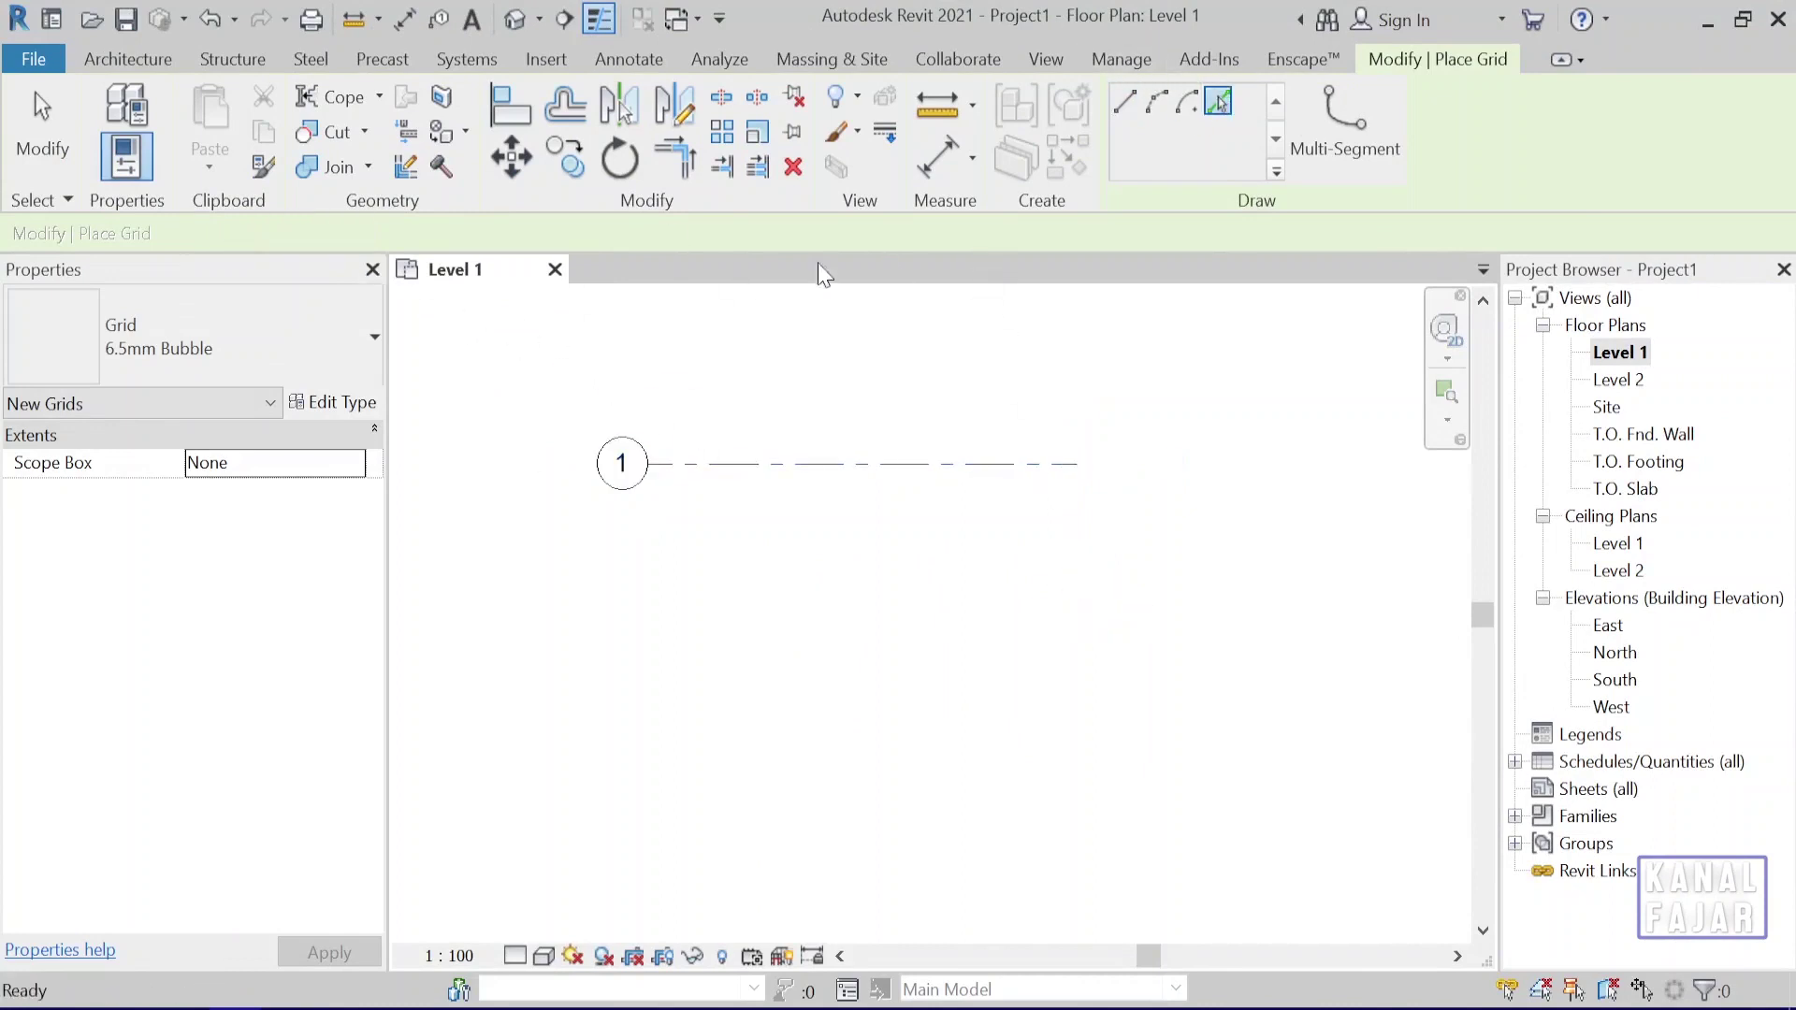
double_click(326, 236)
type("4")
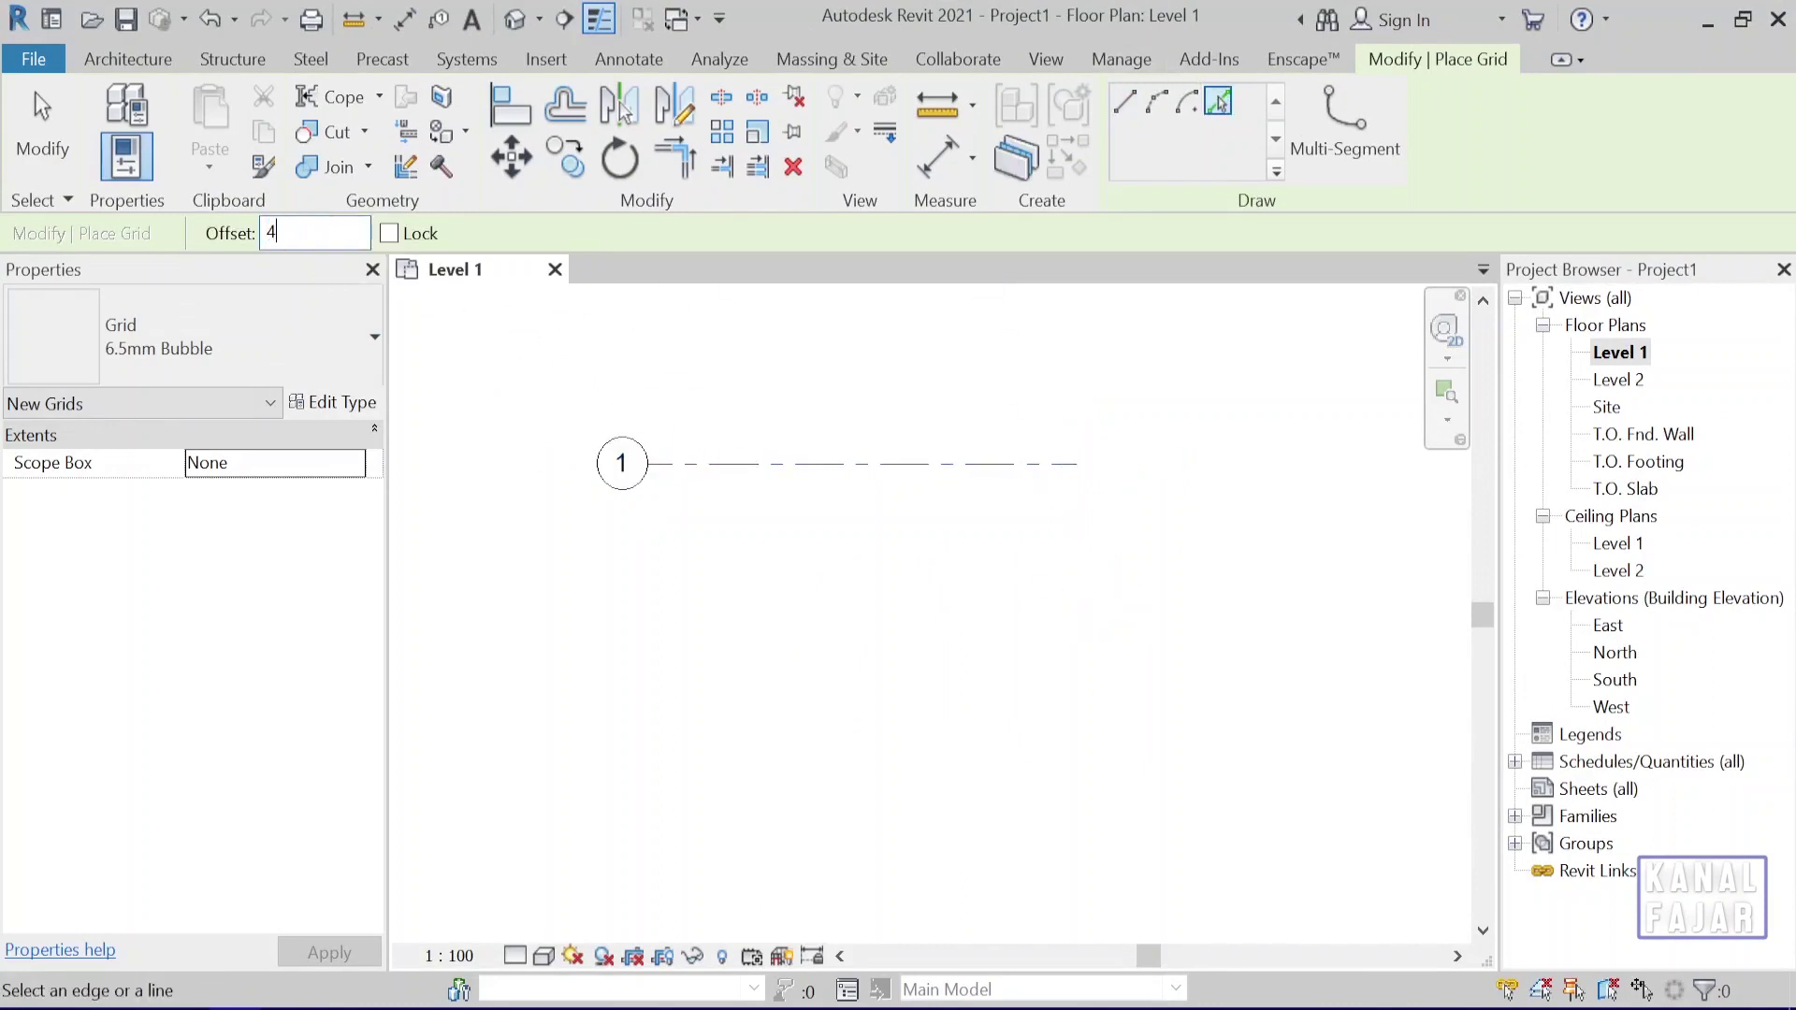
type("00.00")
left_click(720, 470)
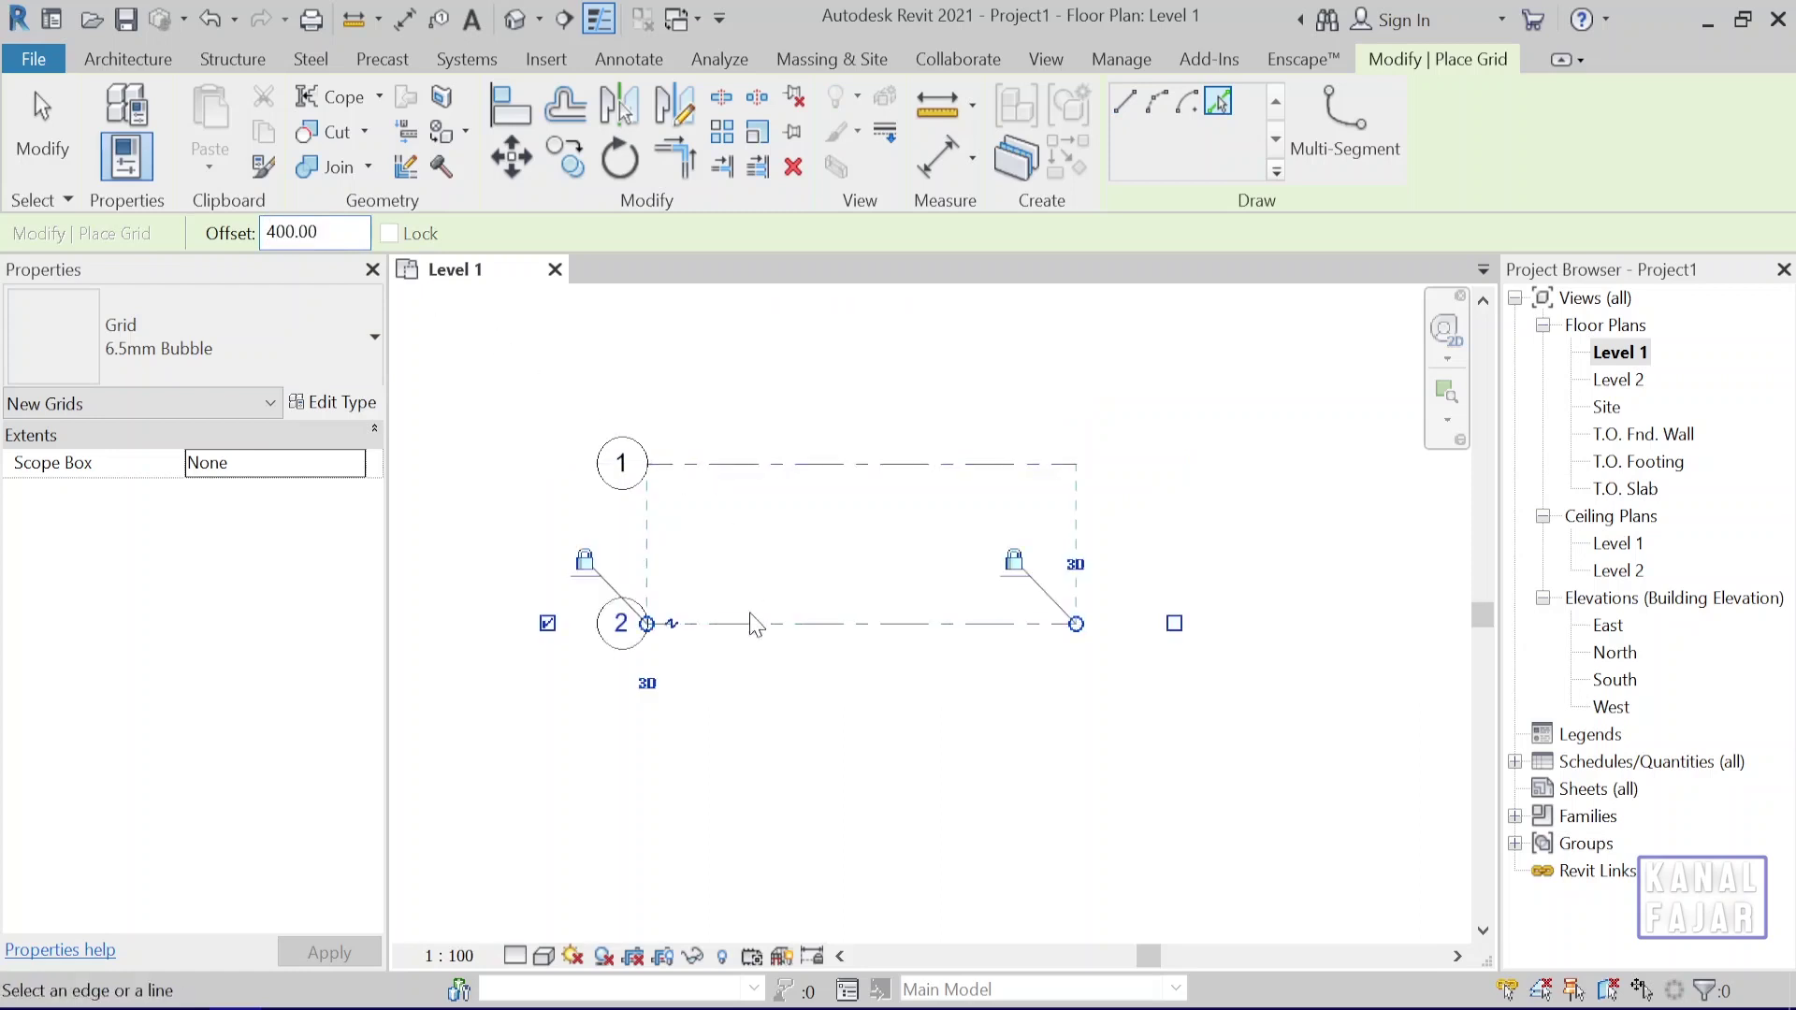
left_click(758, 646)
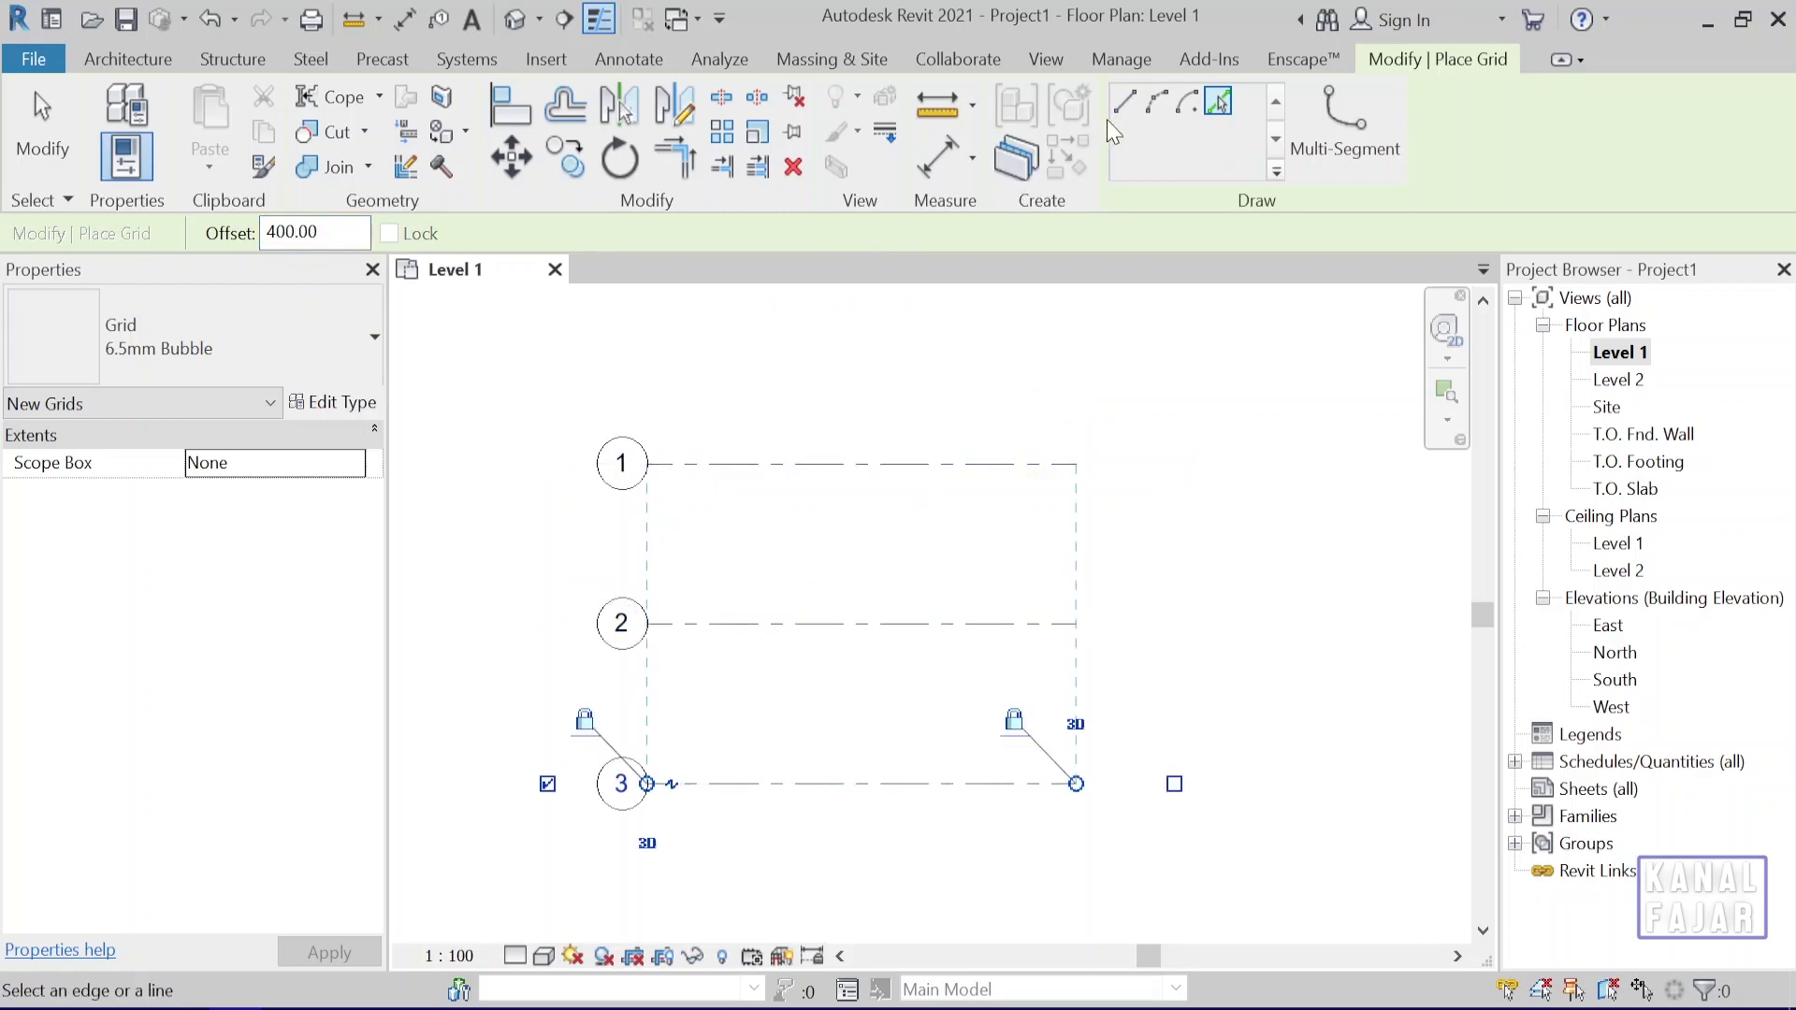
left_click(1125, 100)
left_click_drag(348, 232, 190, 234)
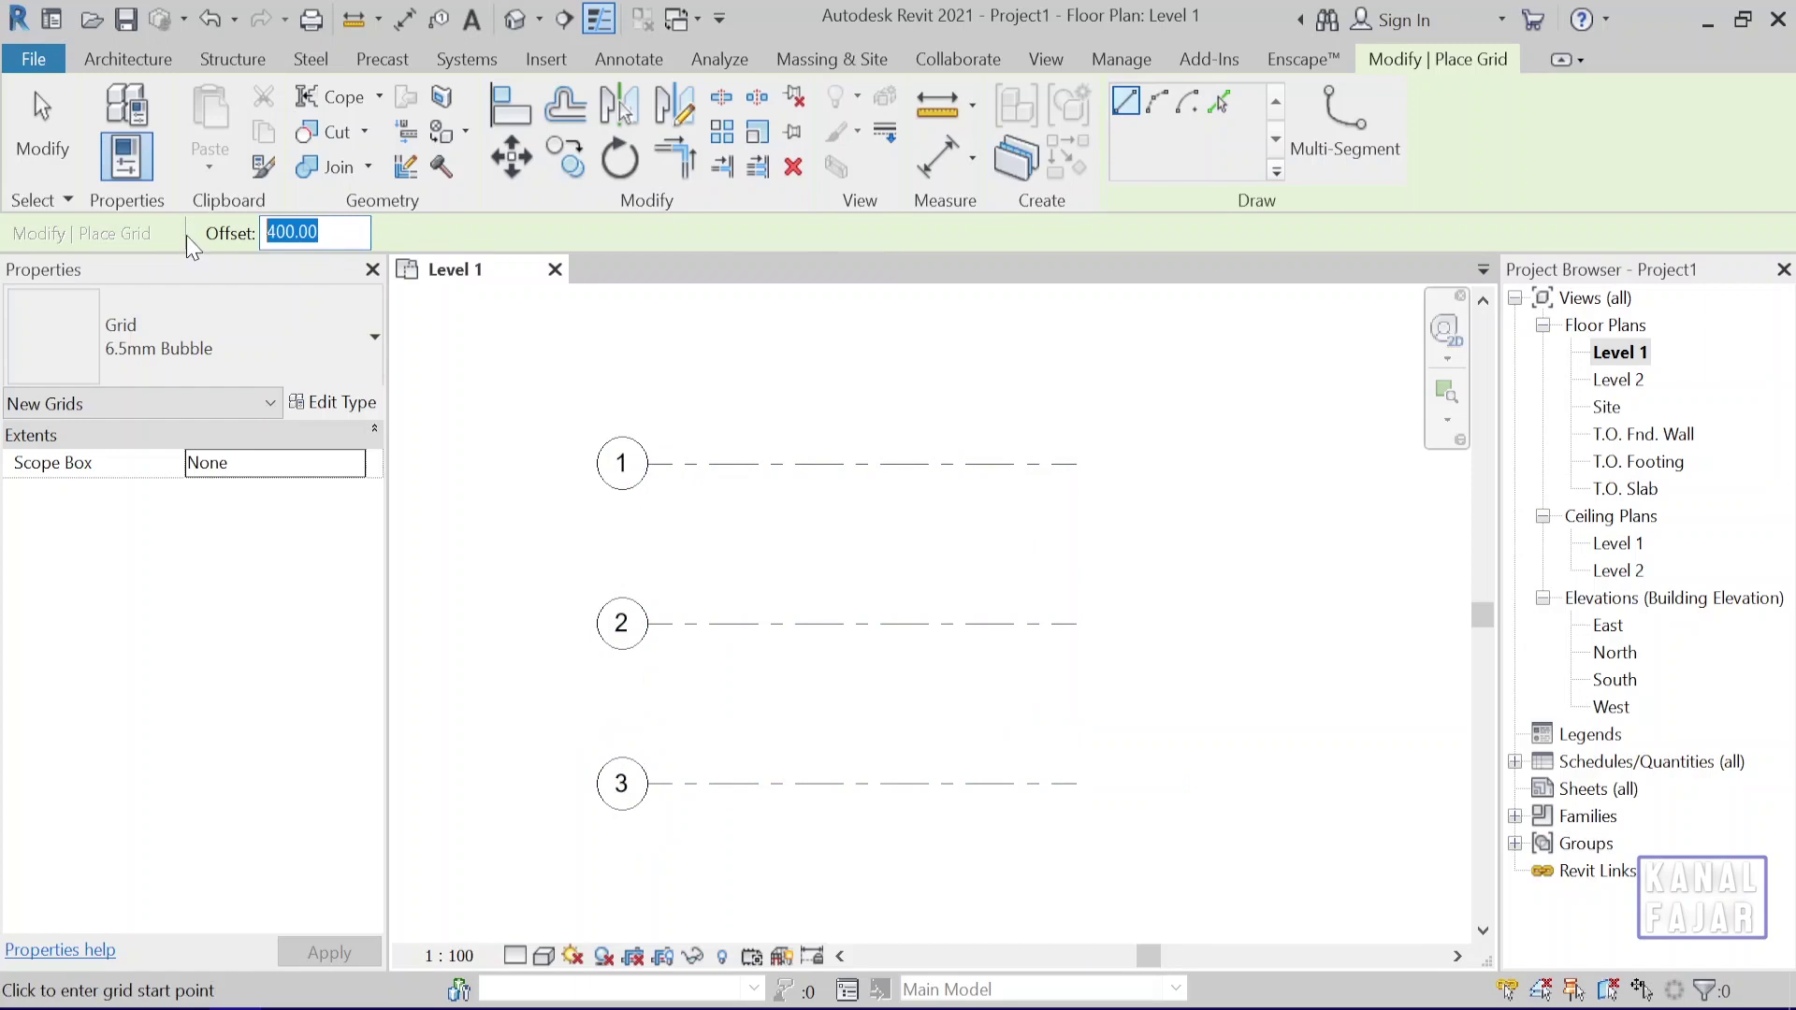
Draw a vertical grid crossing grids 1–3 and rename its bubble to A
type("0")
left_click(712, 836)
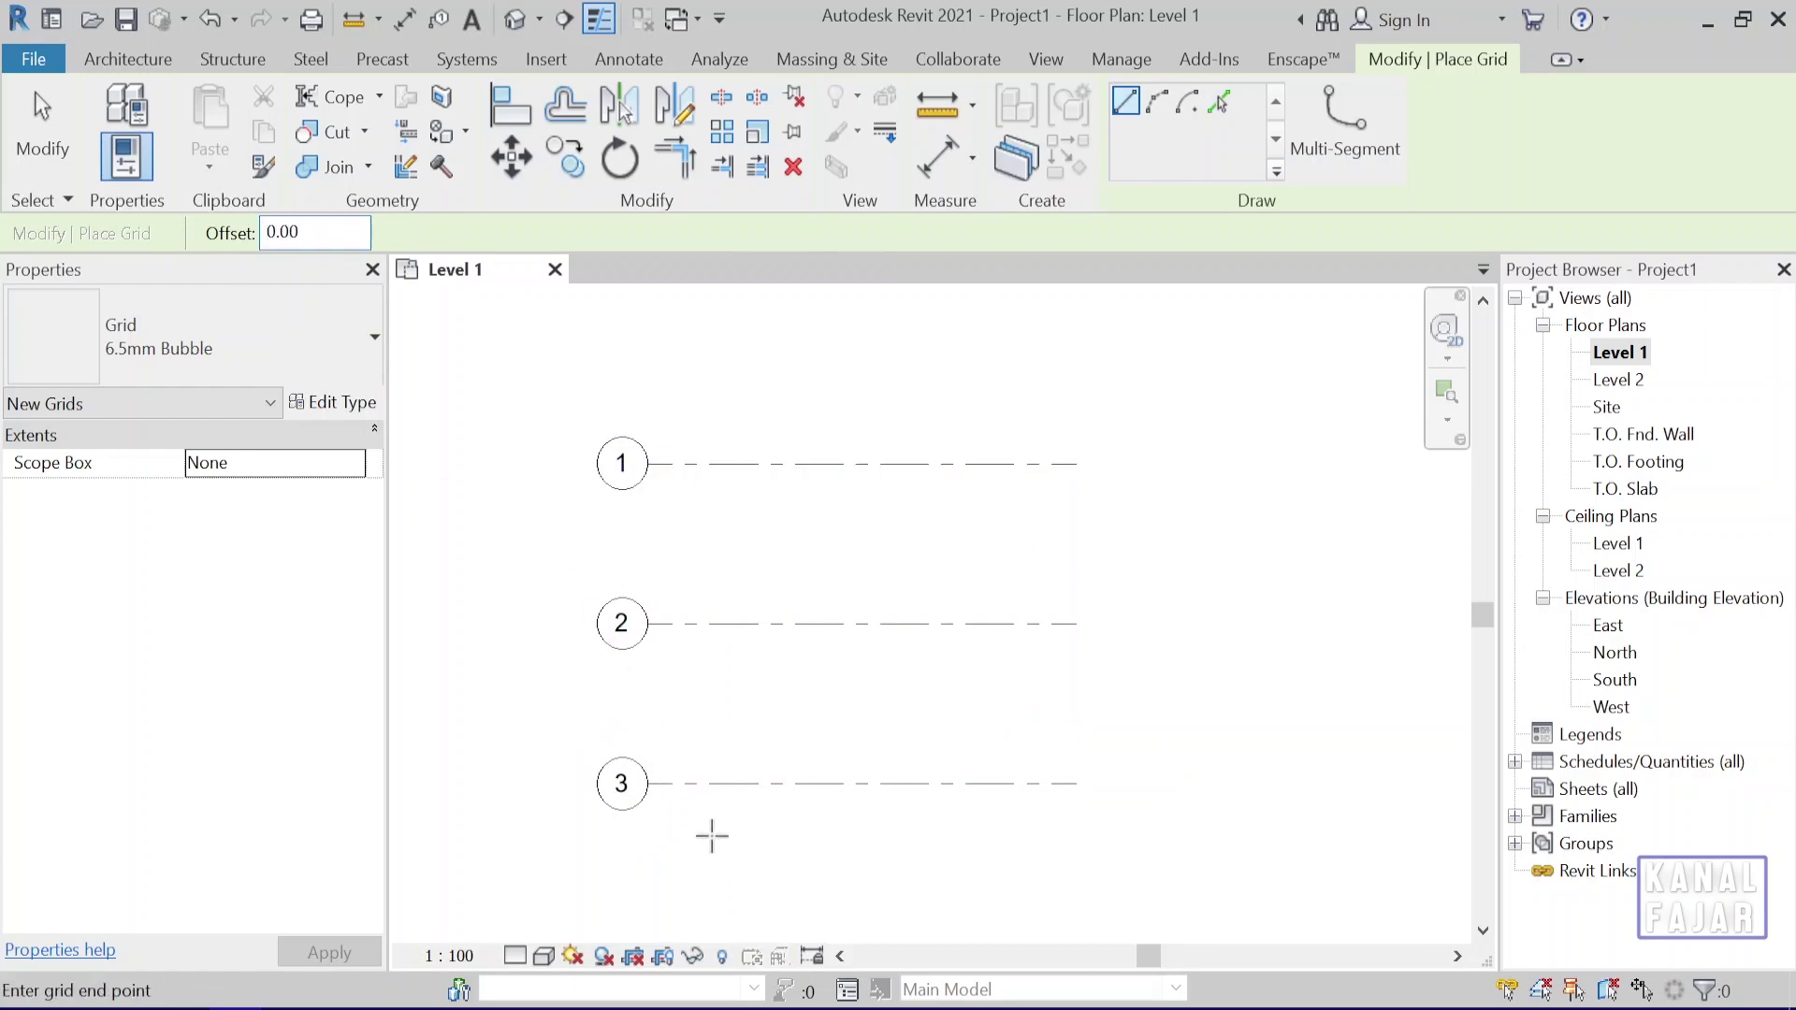
left_click(713, 379)
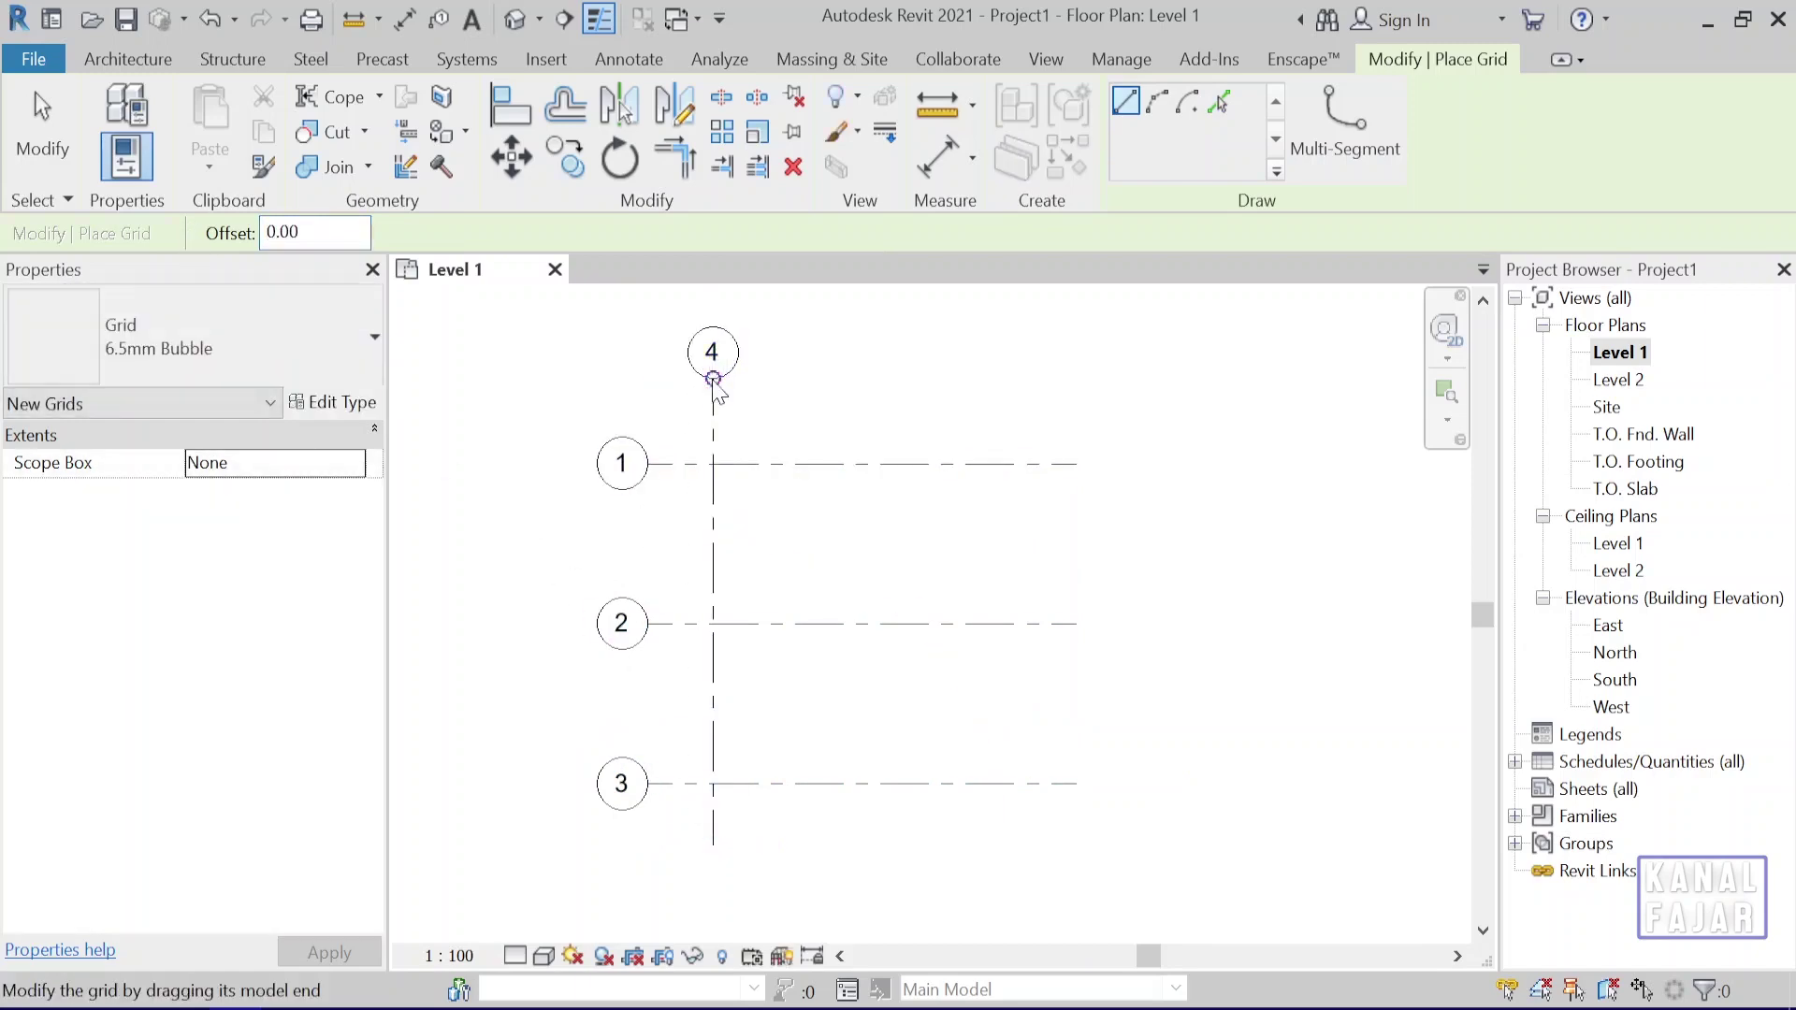
key("Escape")
left_click(712, 353)
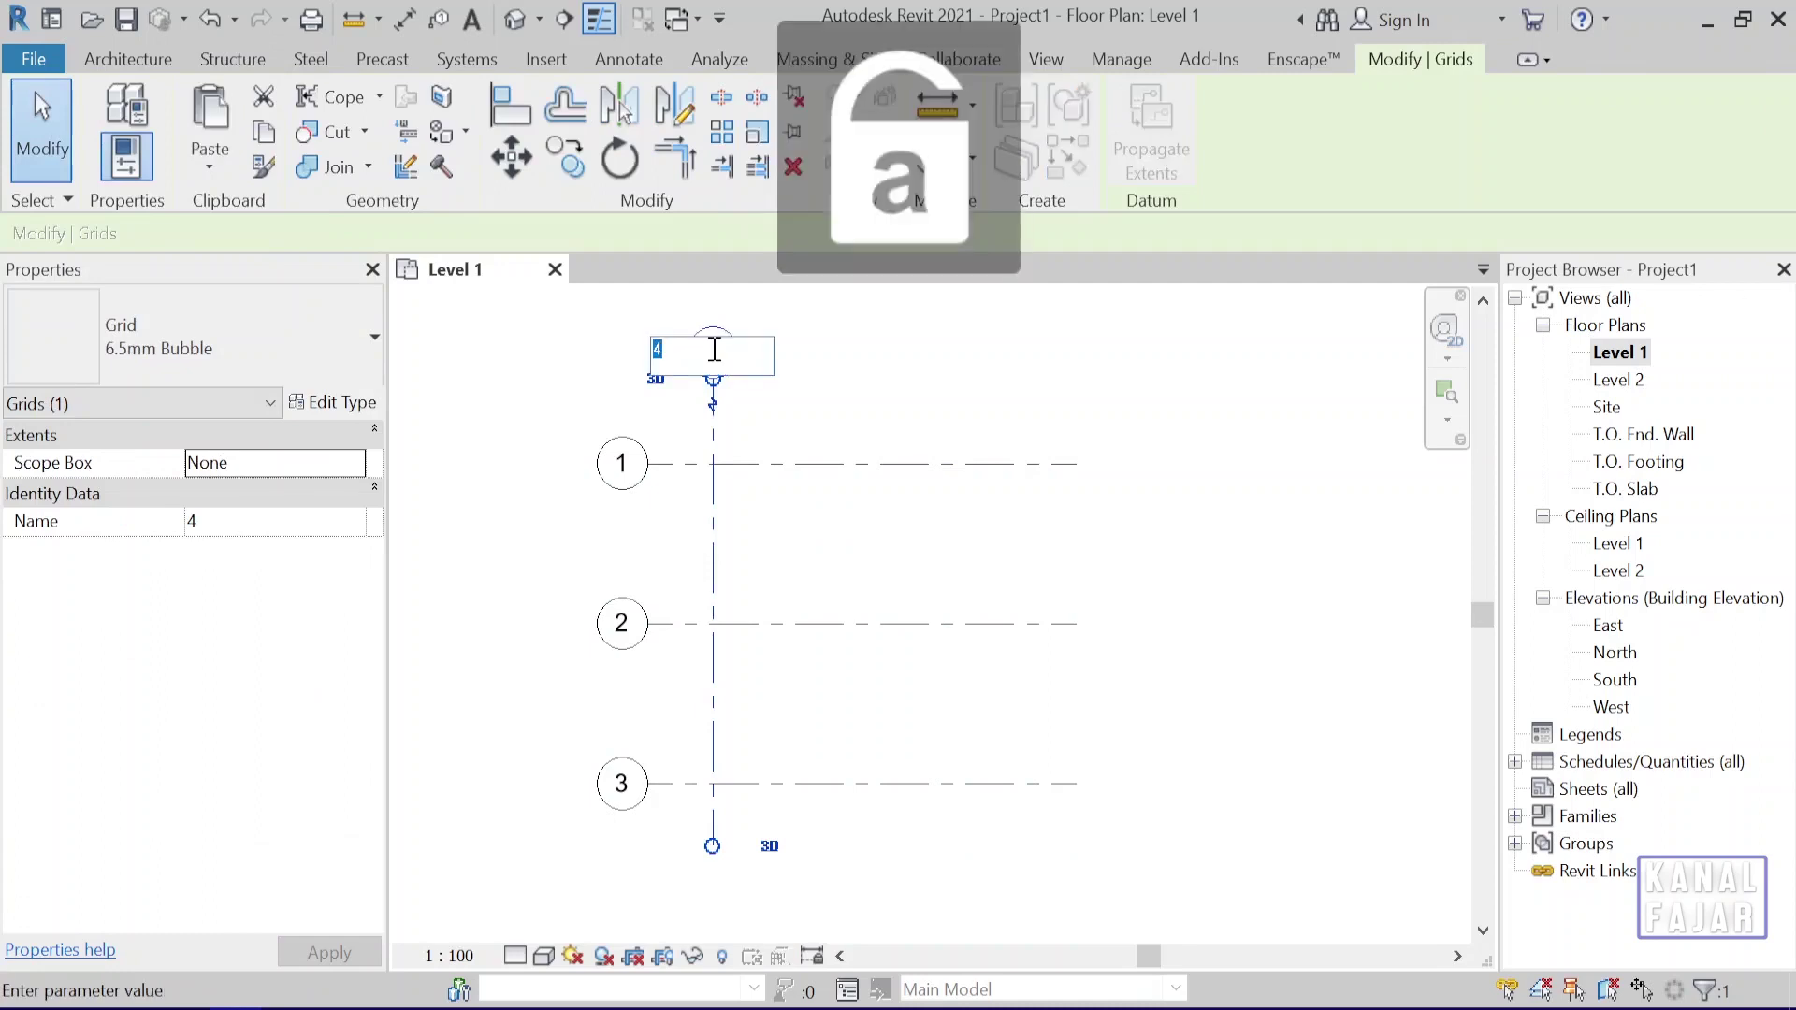
type("A")
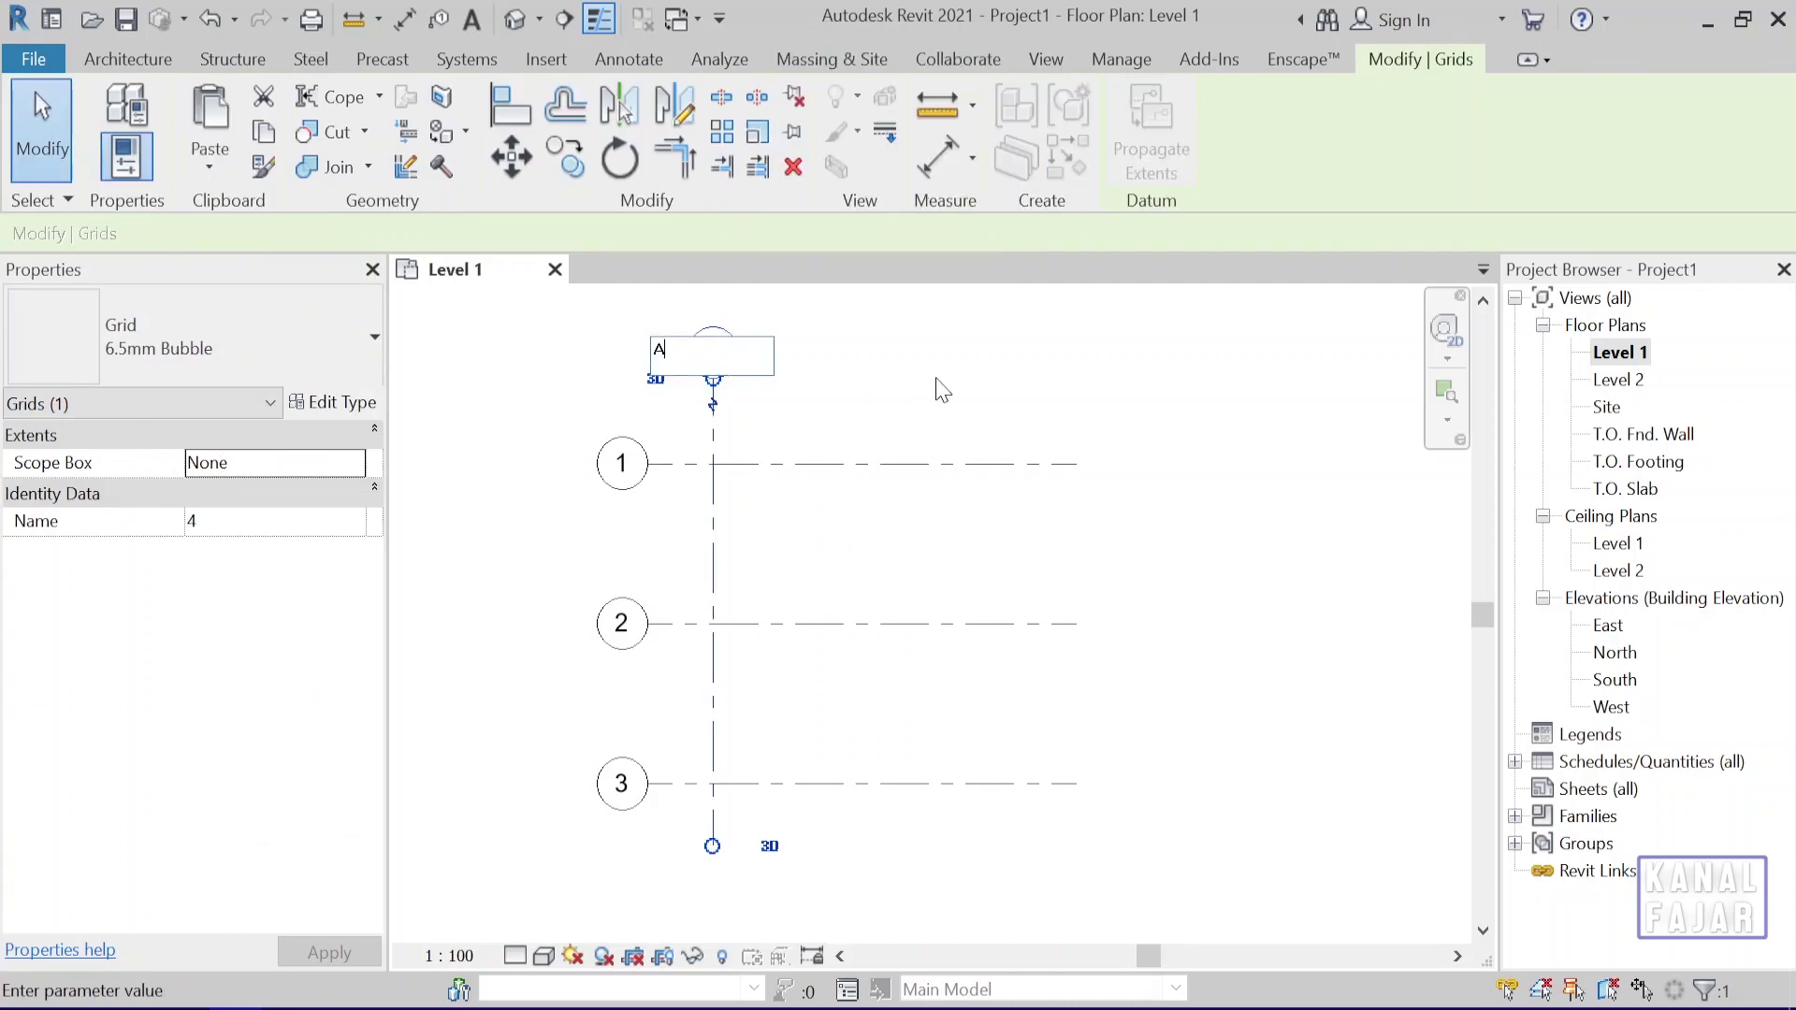
left_click(942, 391)
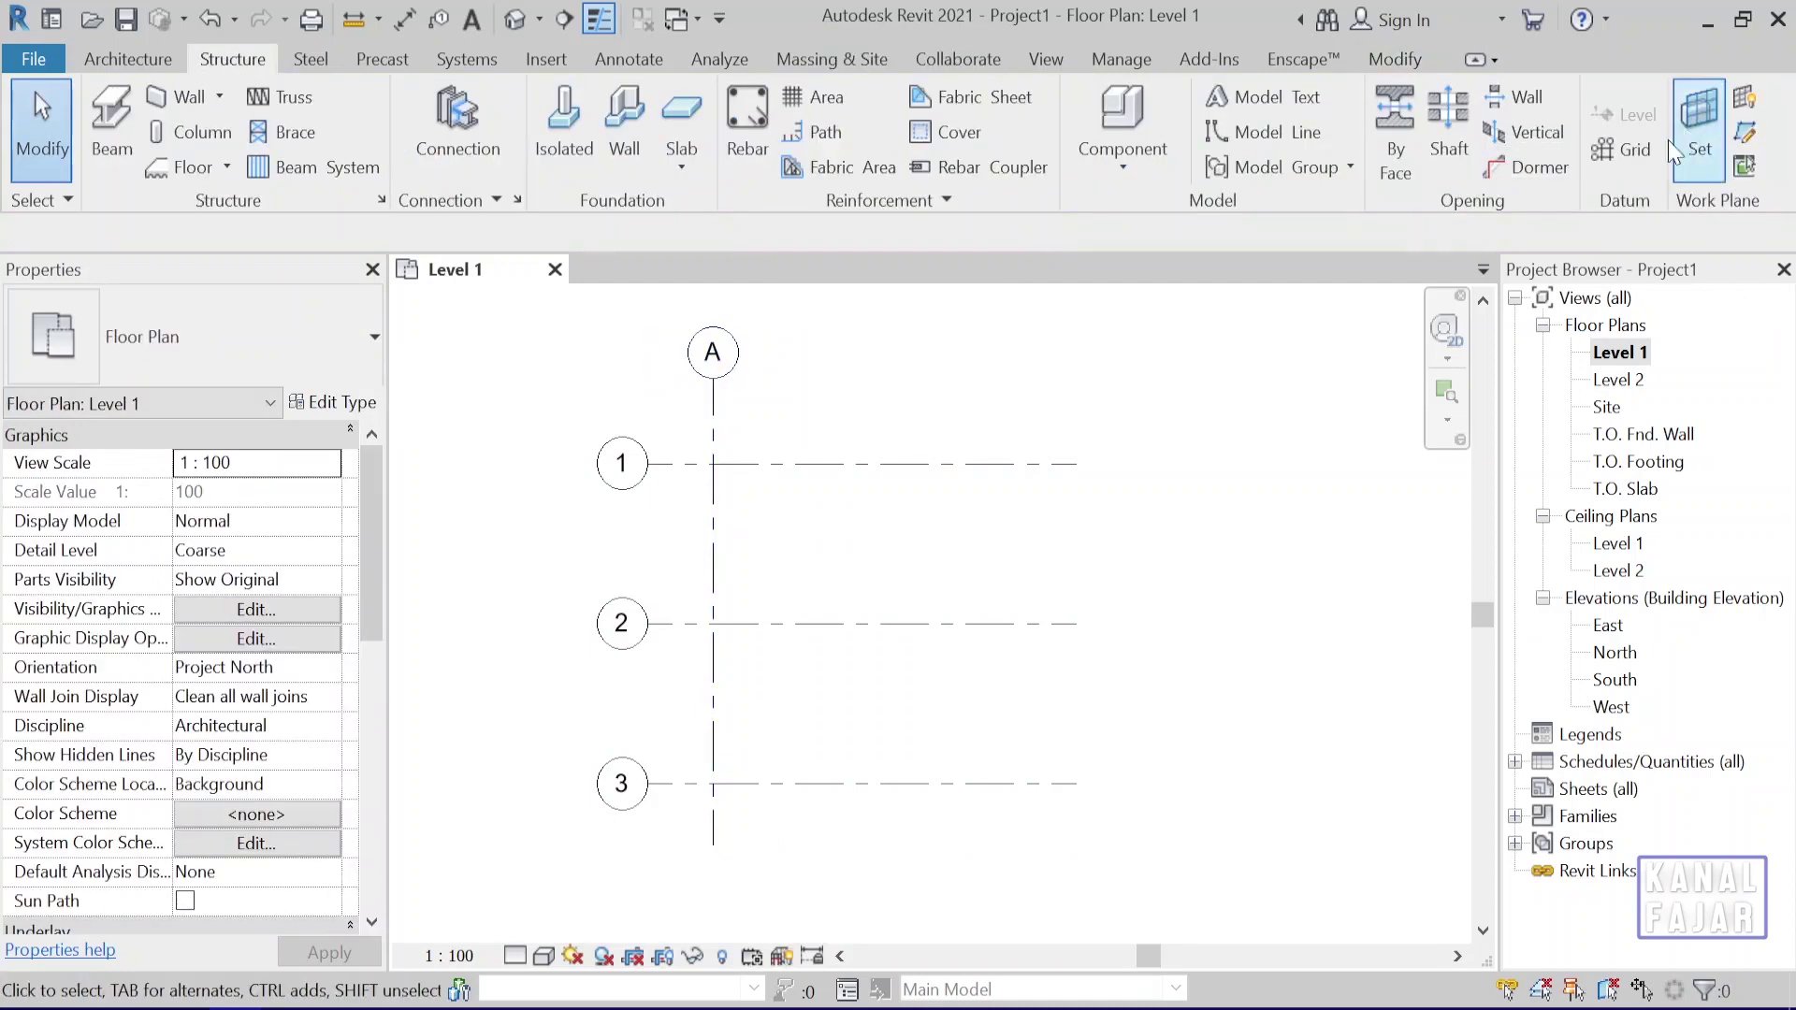
Add grids B and C by picking lines at a 400 offset to the right
left_click(1625, 148)
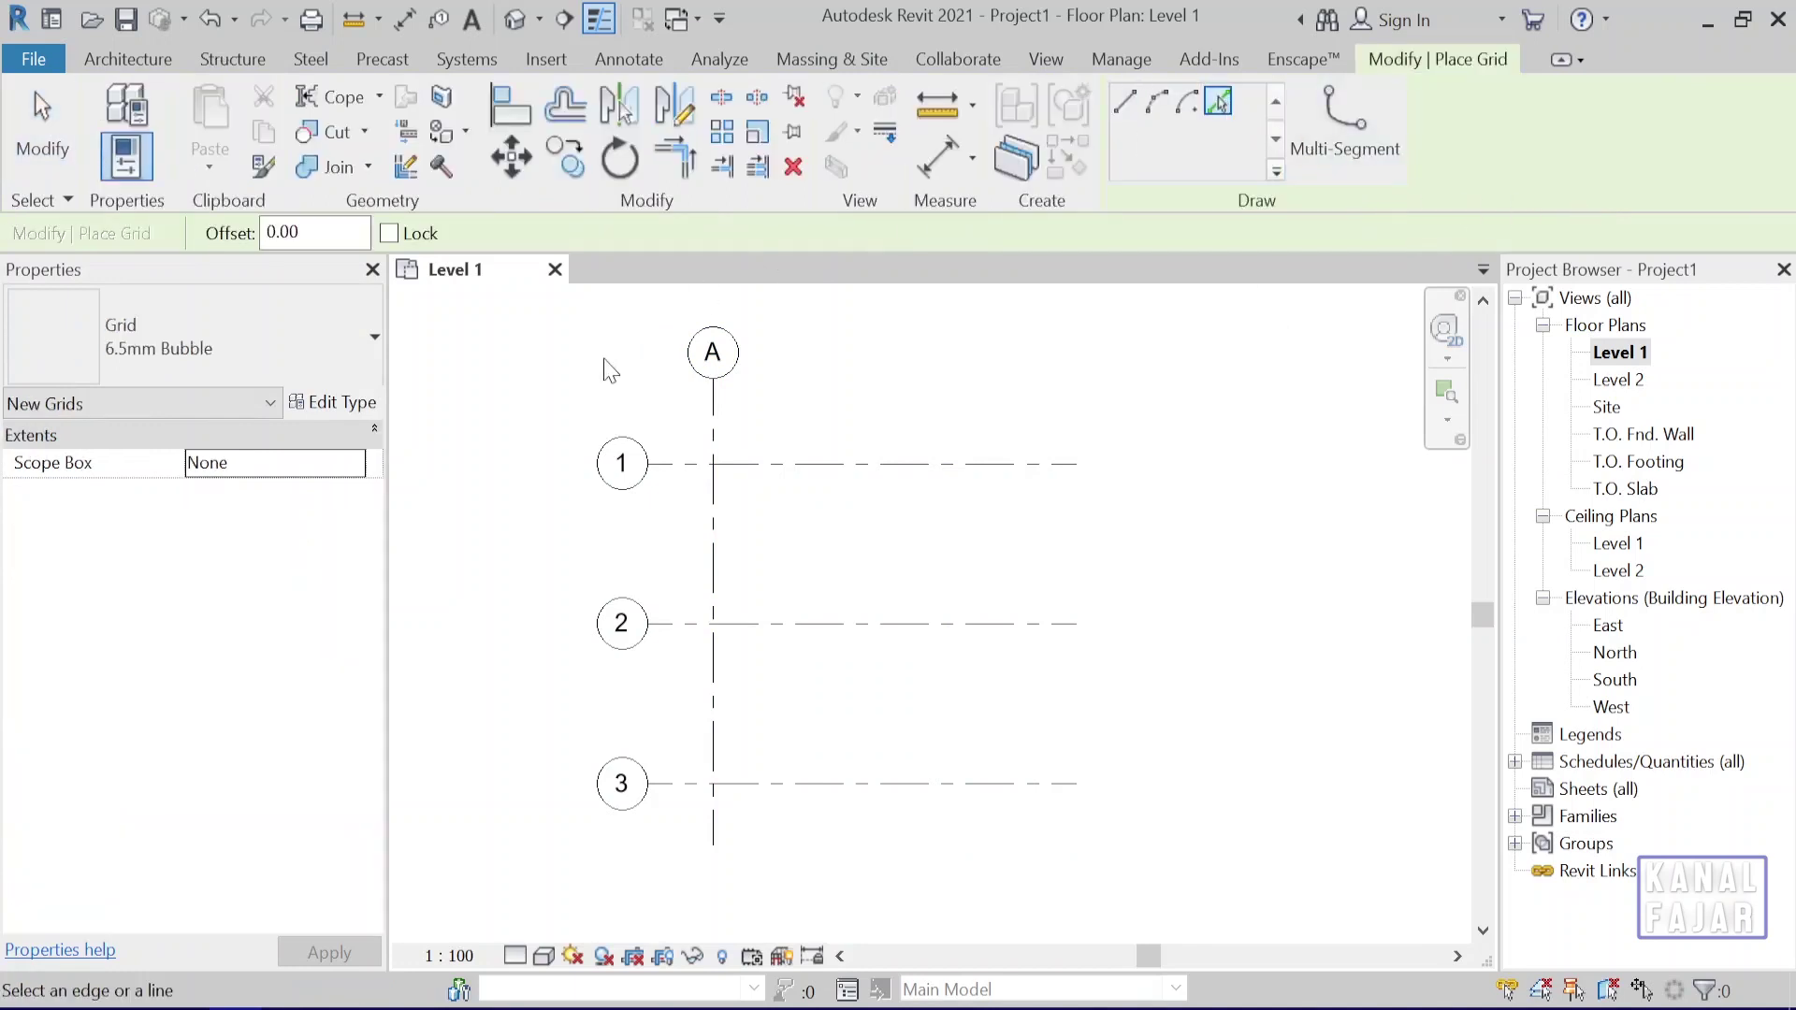
double_click(309, 235)
type("4")
type("00")
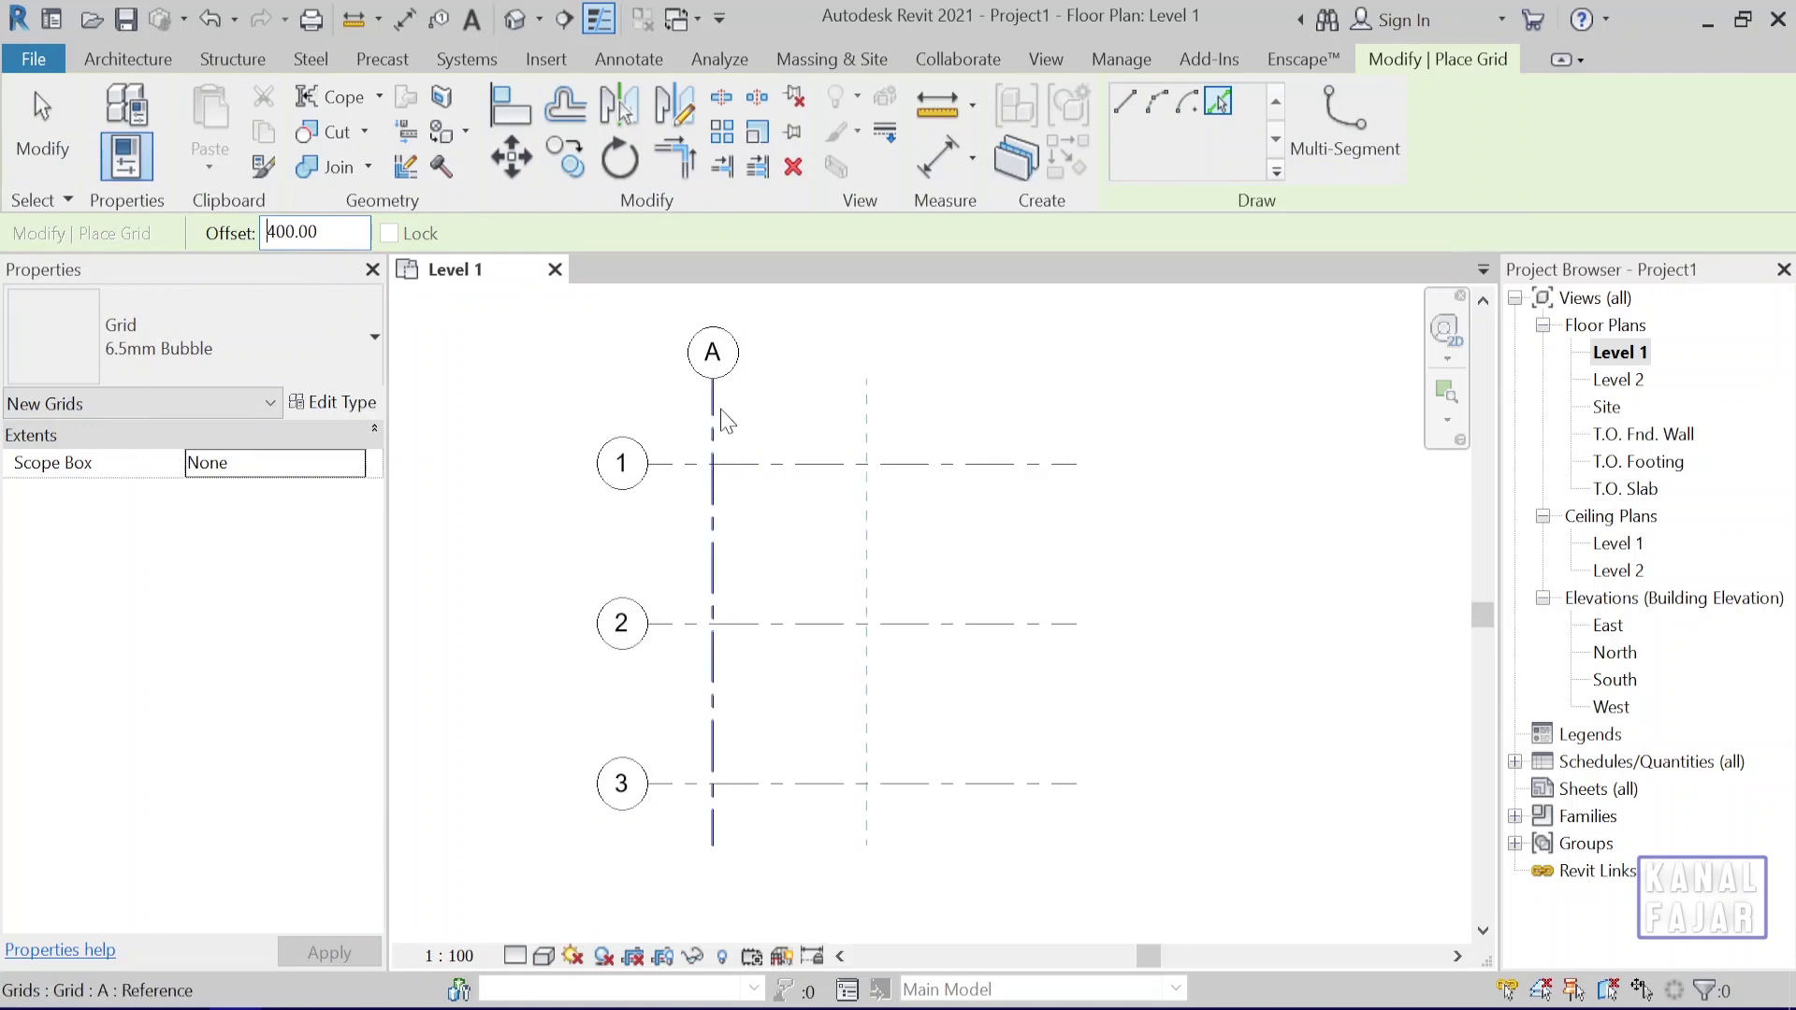
left_click(715, 421)
left_click(874, 435)
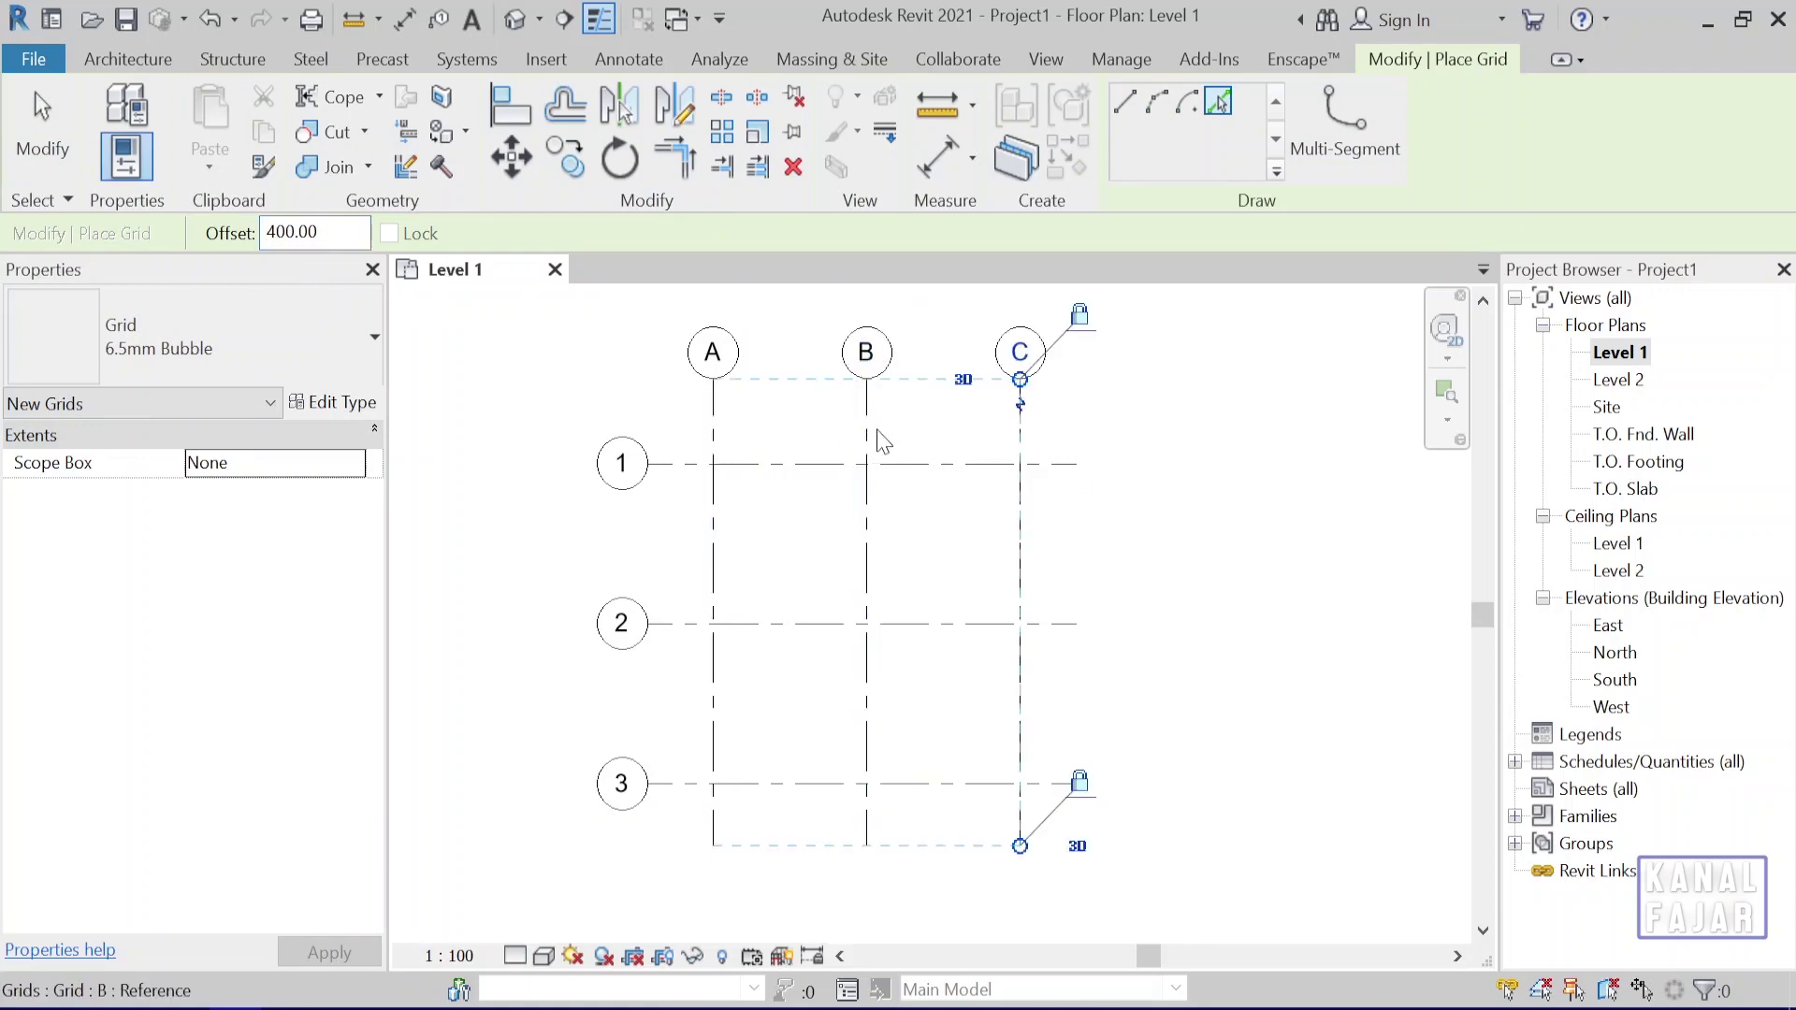
key("Escape")
key("Escape")
Window-select all six grids to check the 3×3 layout, then clear the selection
middle_click_drag(1005, 682, 1074, 722)
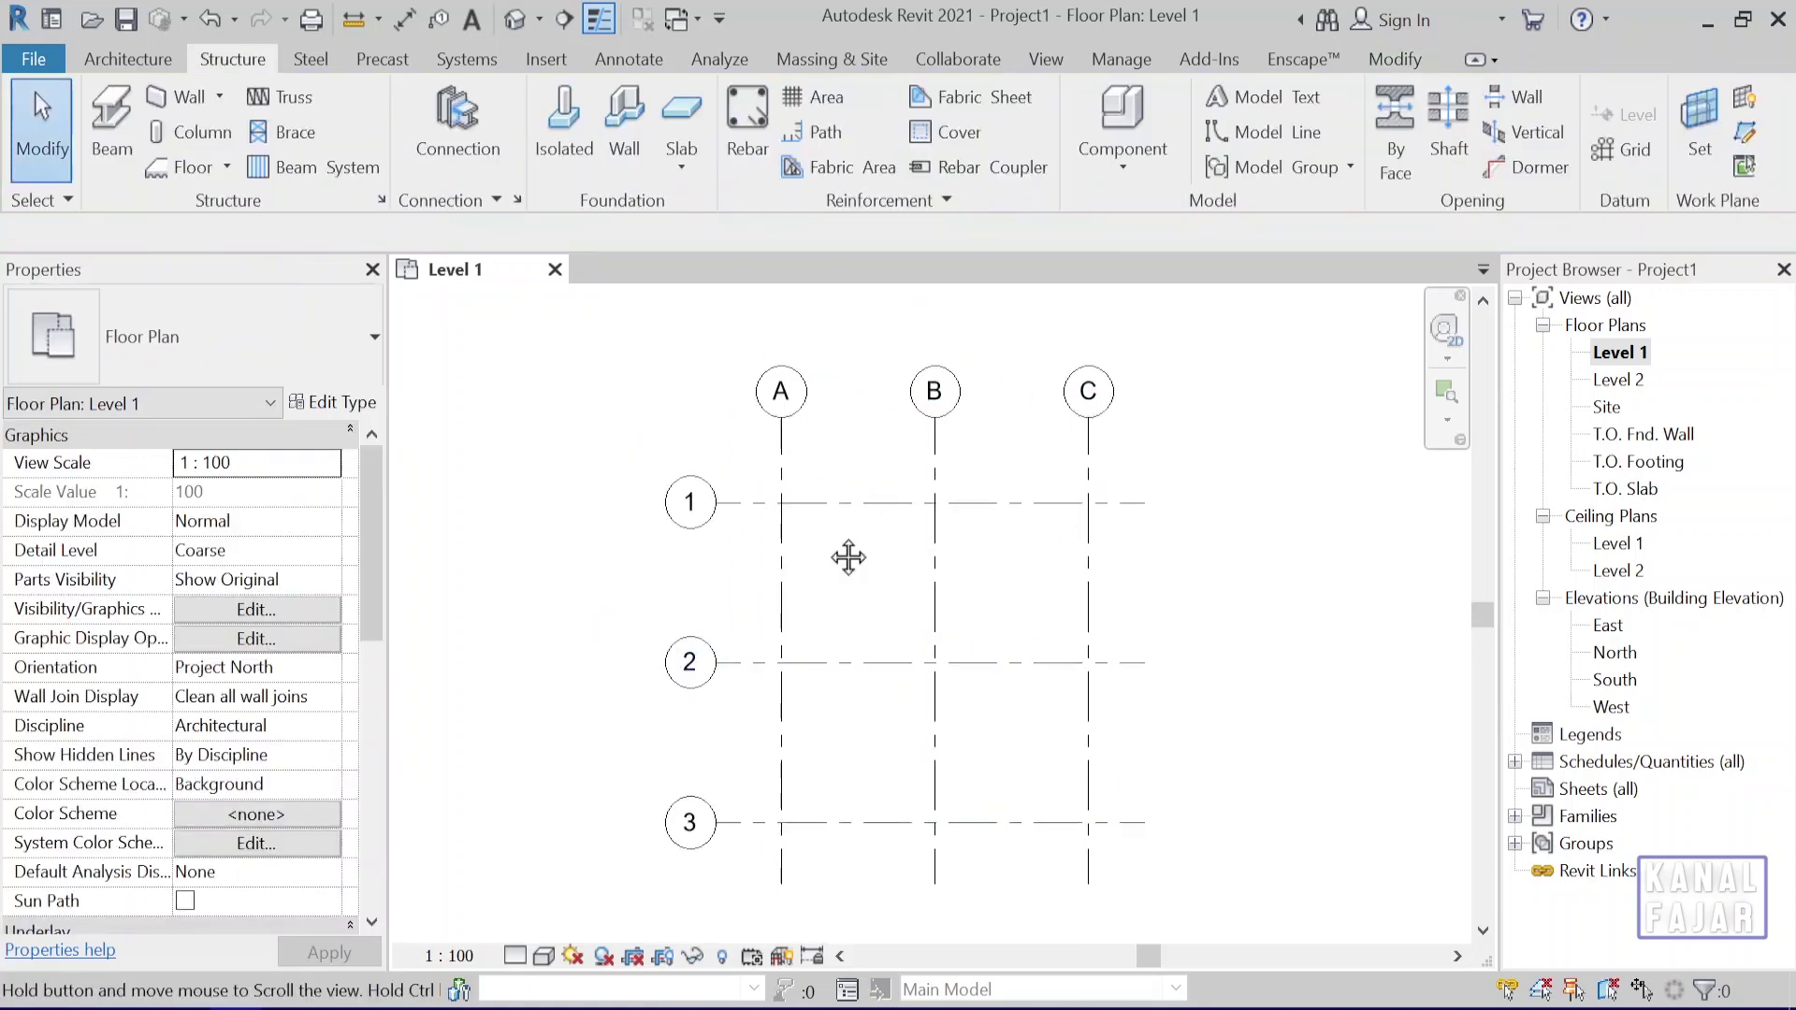
middle_click_drag(848, 557, 847, 530)
left_click_drag(614, 313, 1216, 903)
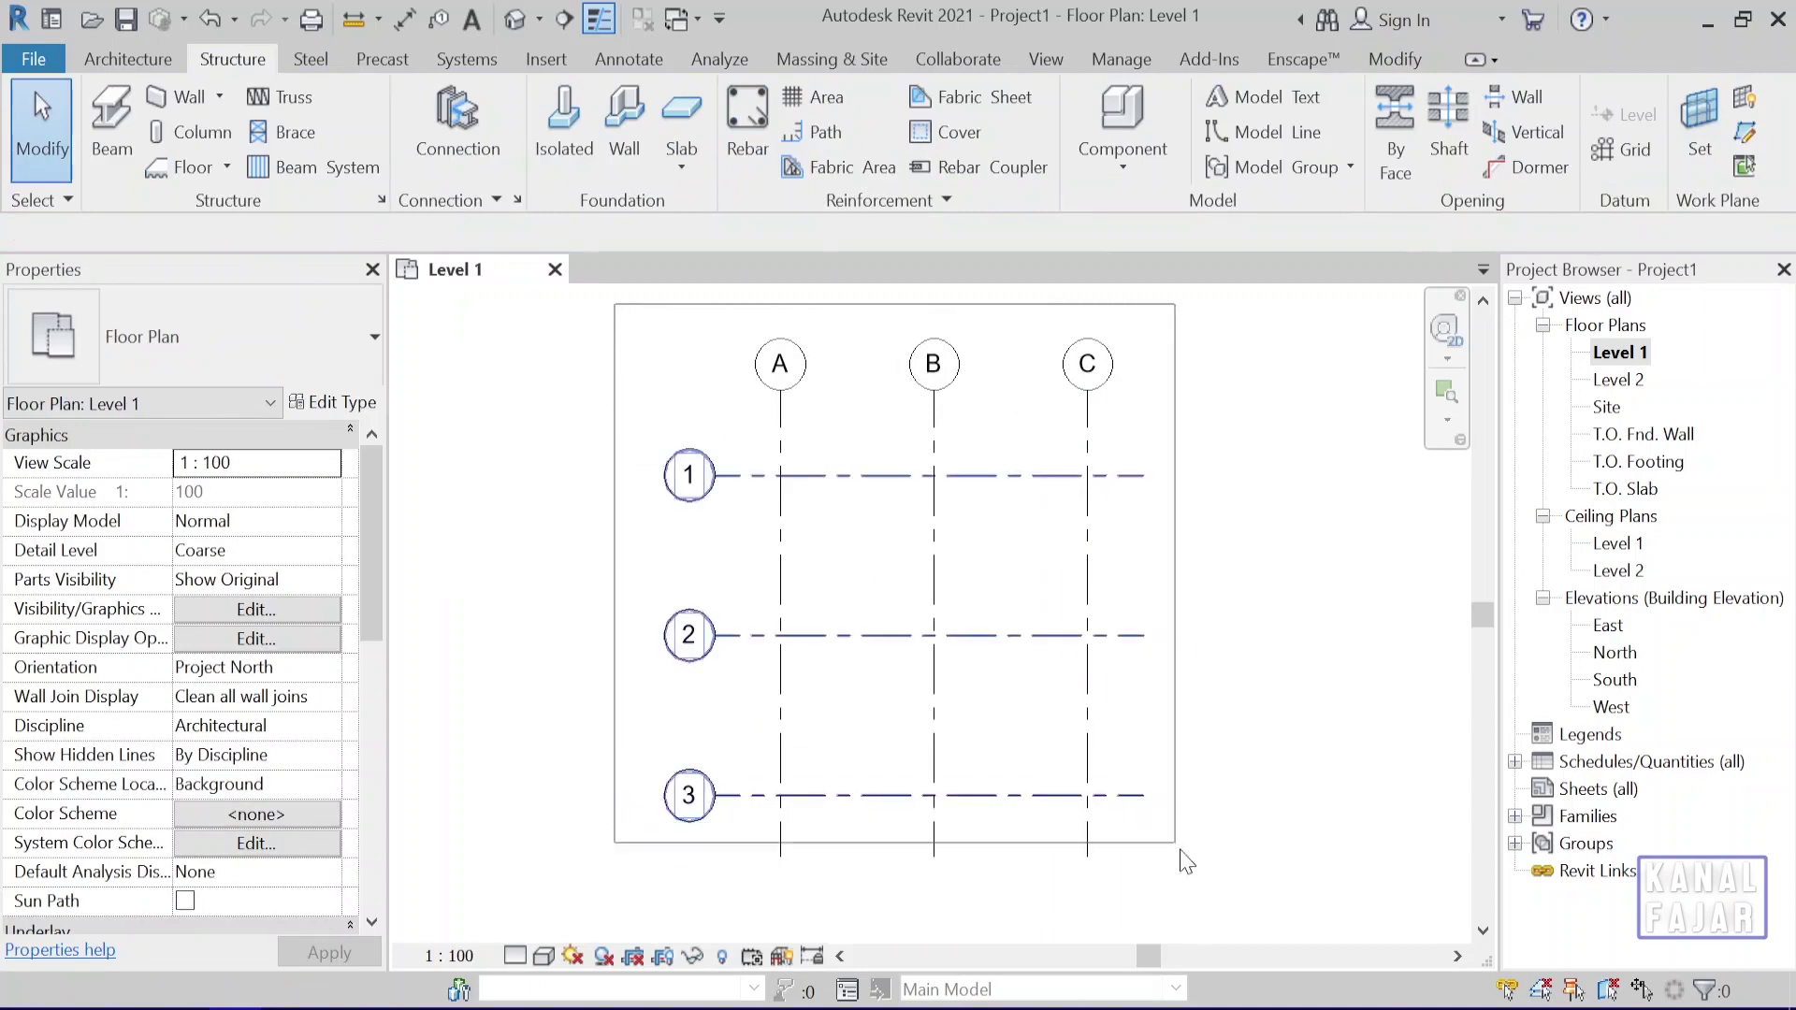
key("Escape")
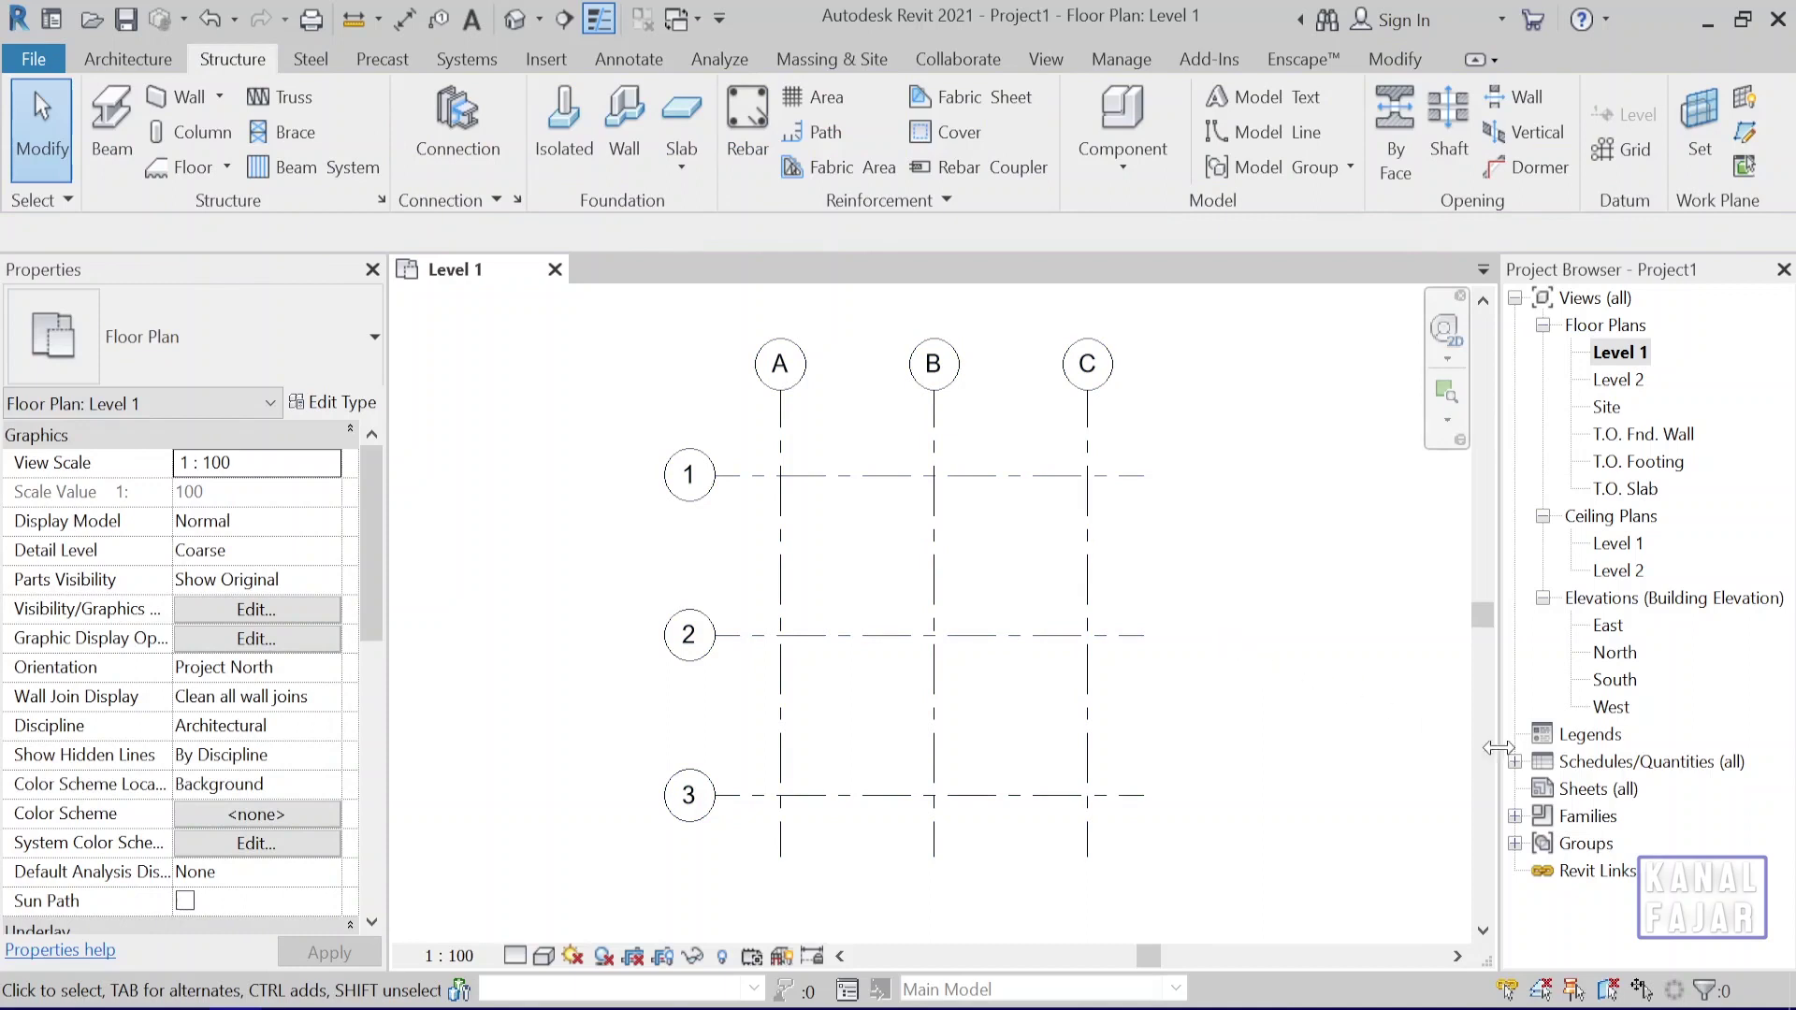
double_click(1609, 627)
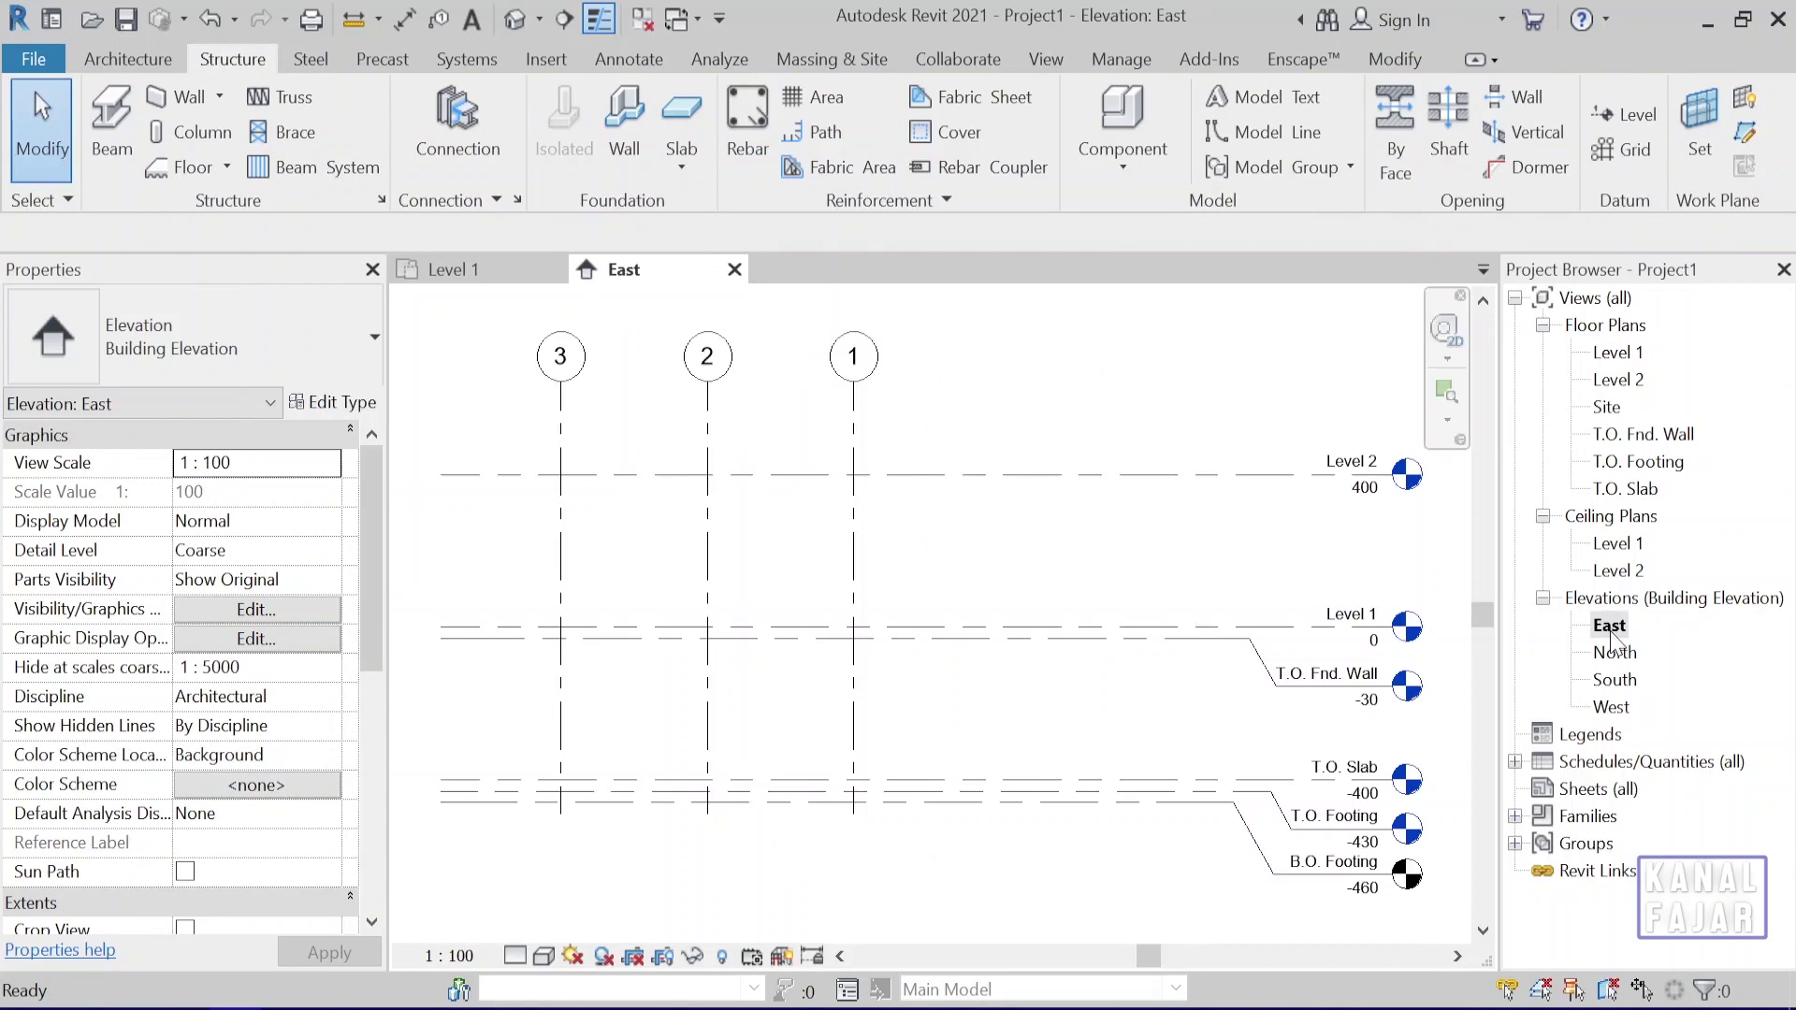
scroll(1374, 632, "up", 2)
scroll(1245, 678, "up", 2)
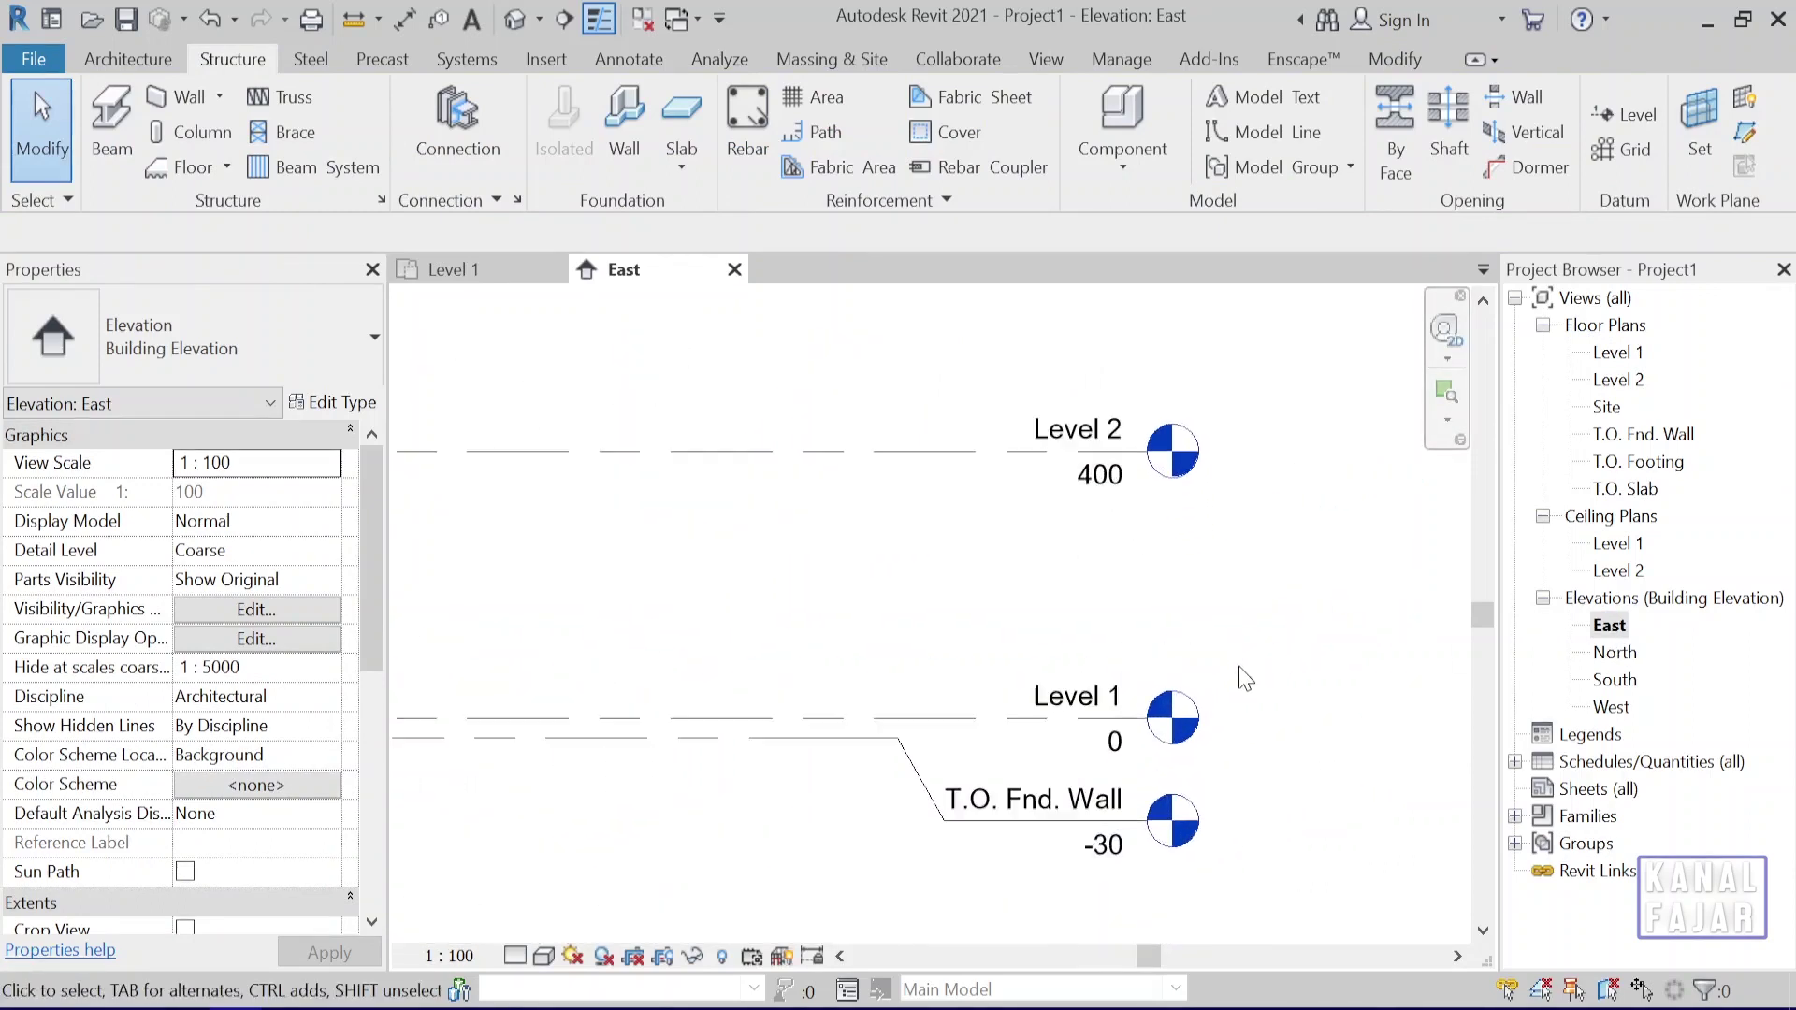
scroll(1245, 679, "down", 1)
scroll(1254, 661, "down", 1)
scroll(1245, 635, "down", 1)
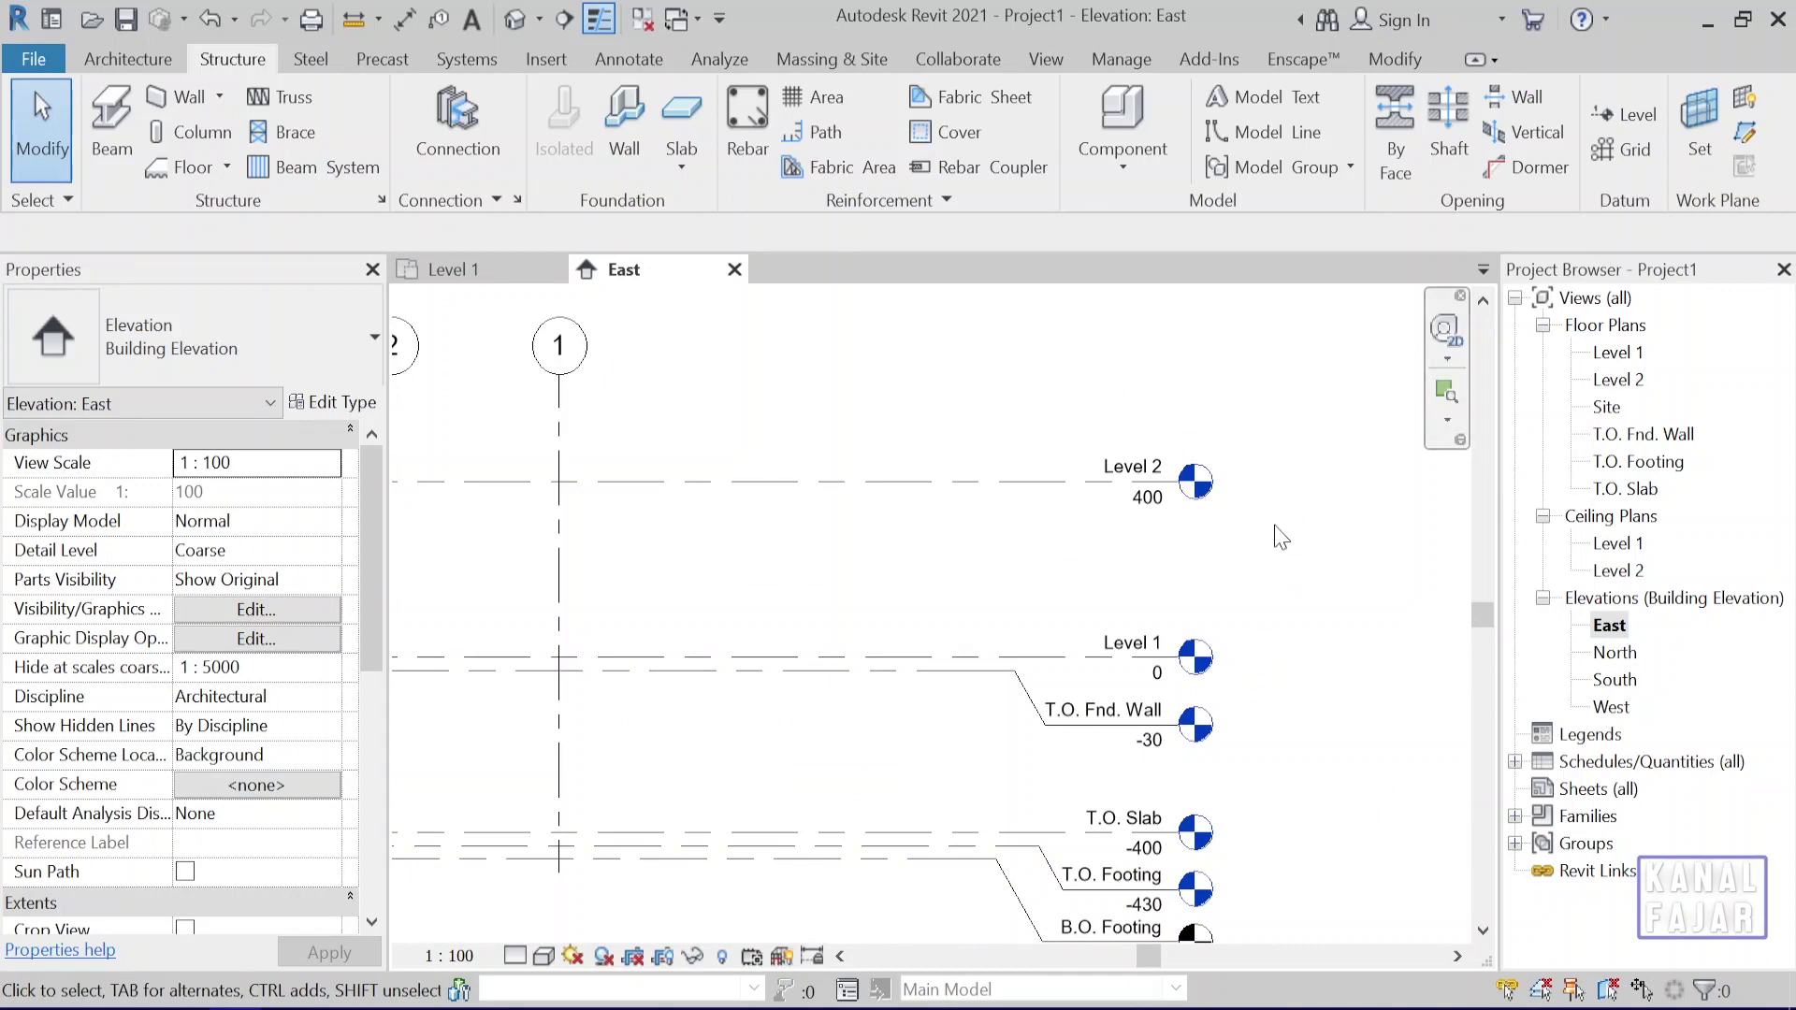
scroll(1169, 646, "down", 1)
scroll(1169, 646, "down", 1)
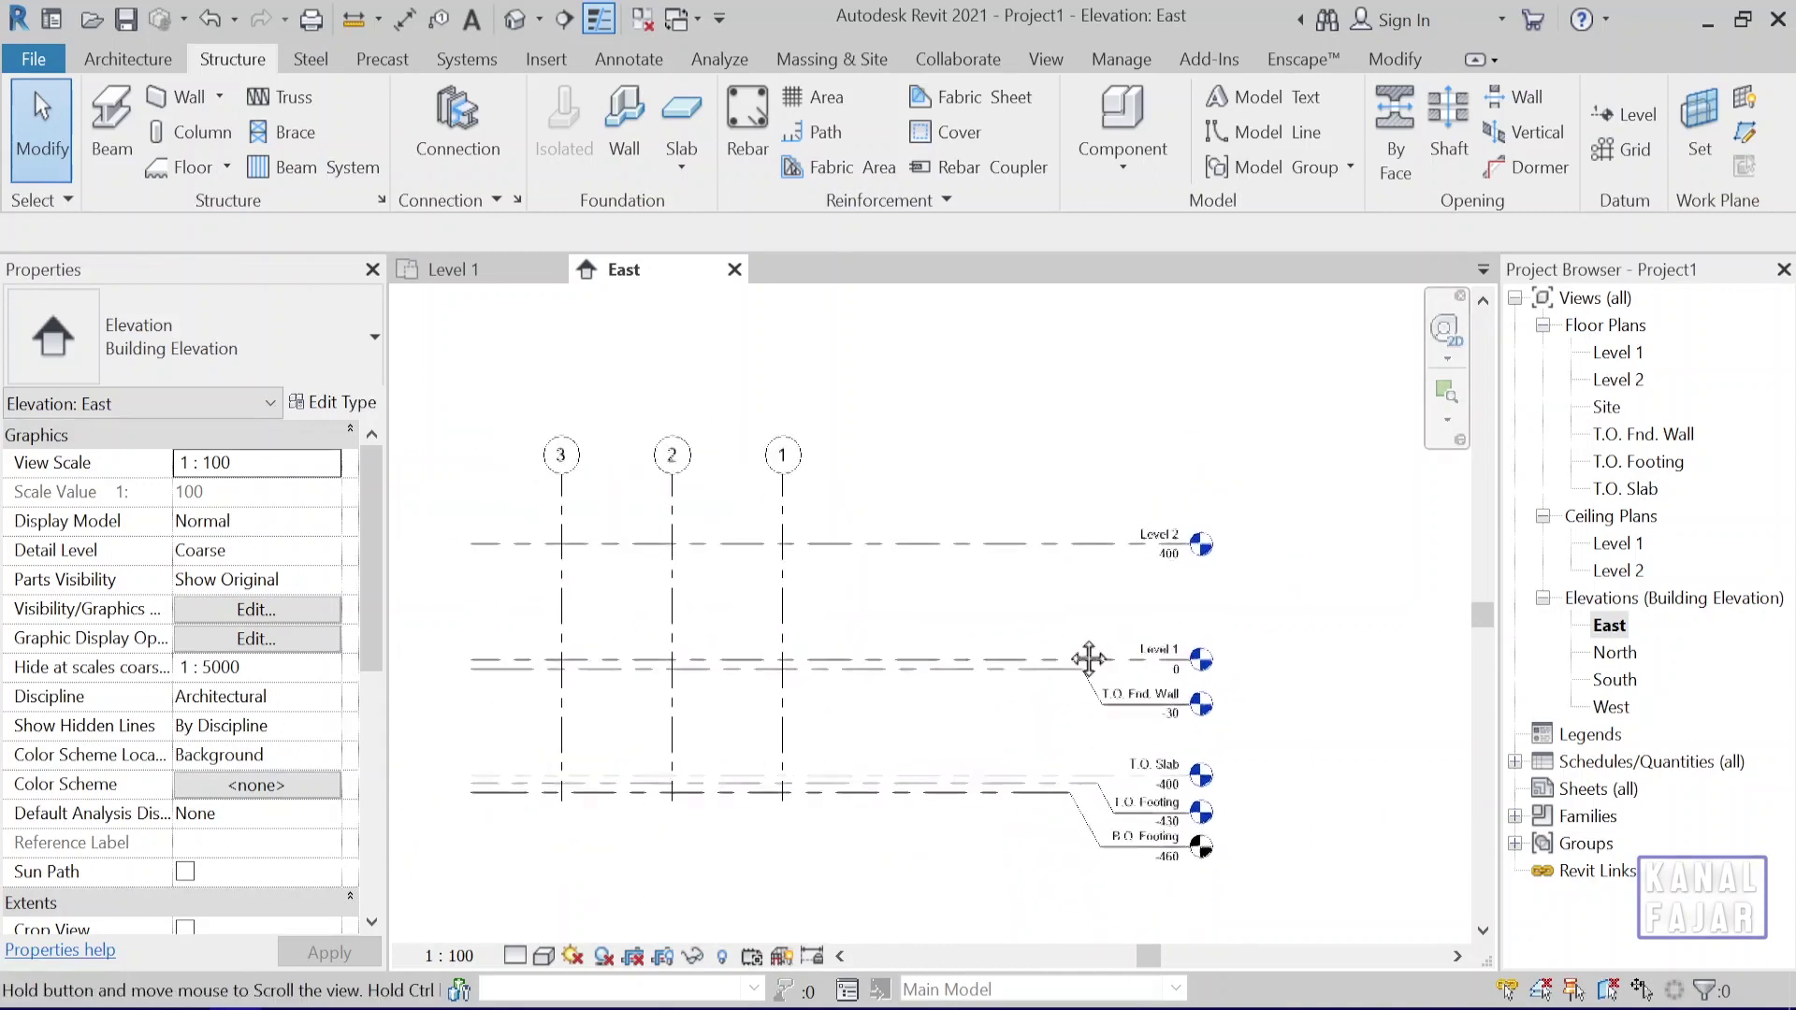
double_click(1610, 708)
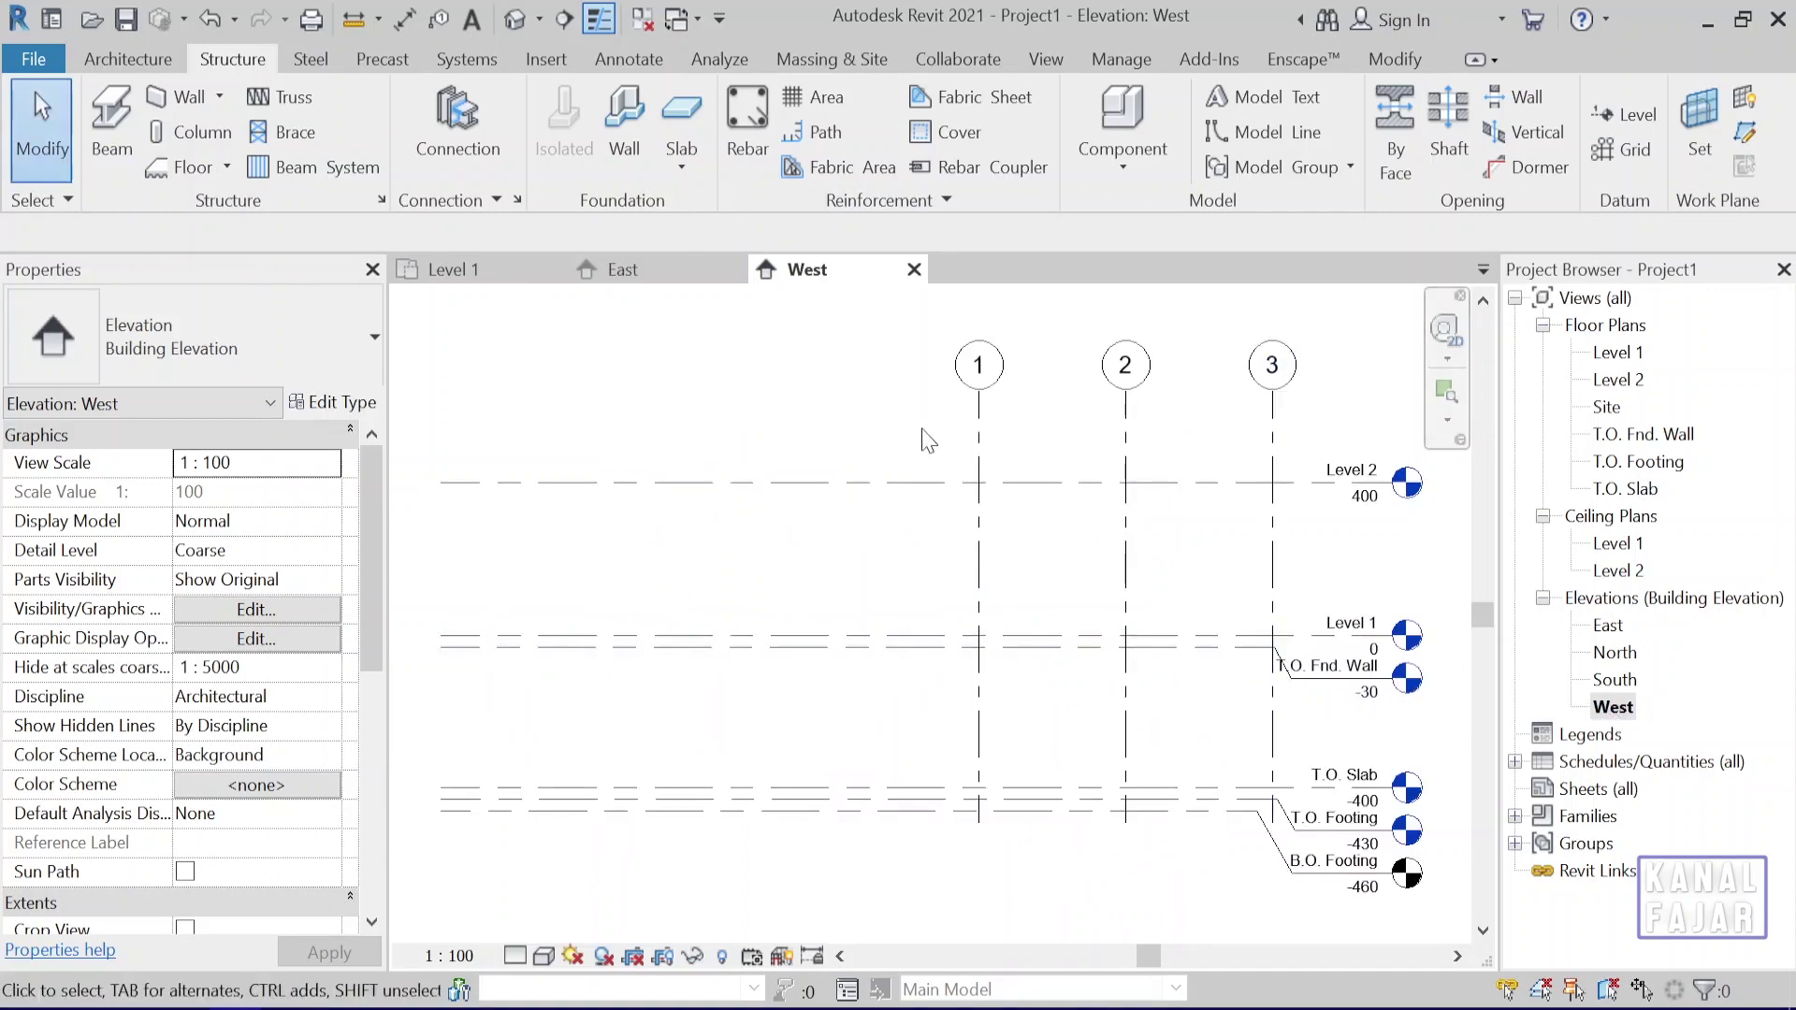
left_click(496, 271)
scroll(1127, 727, "down", 1)
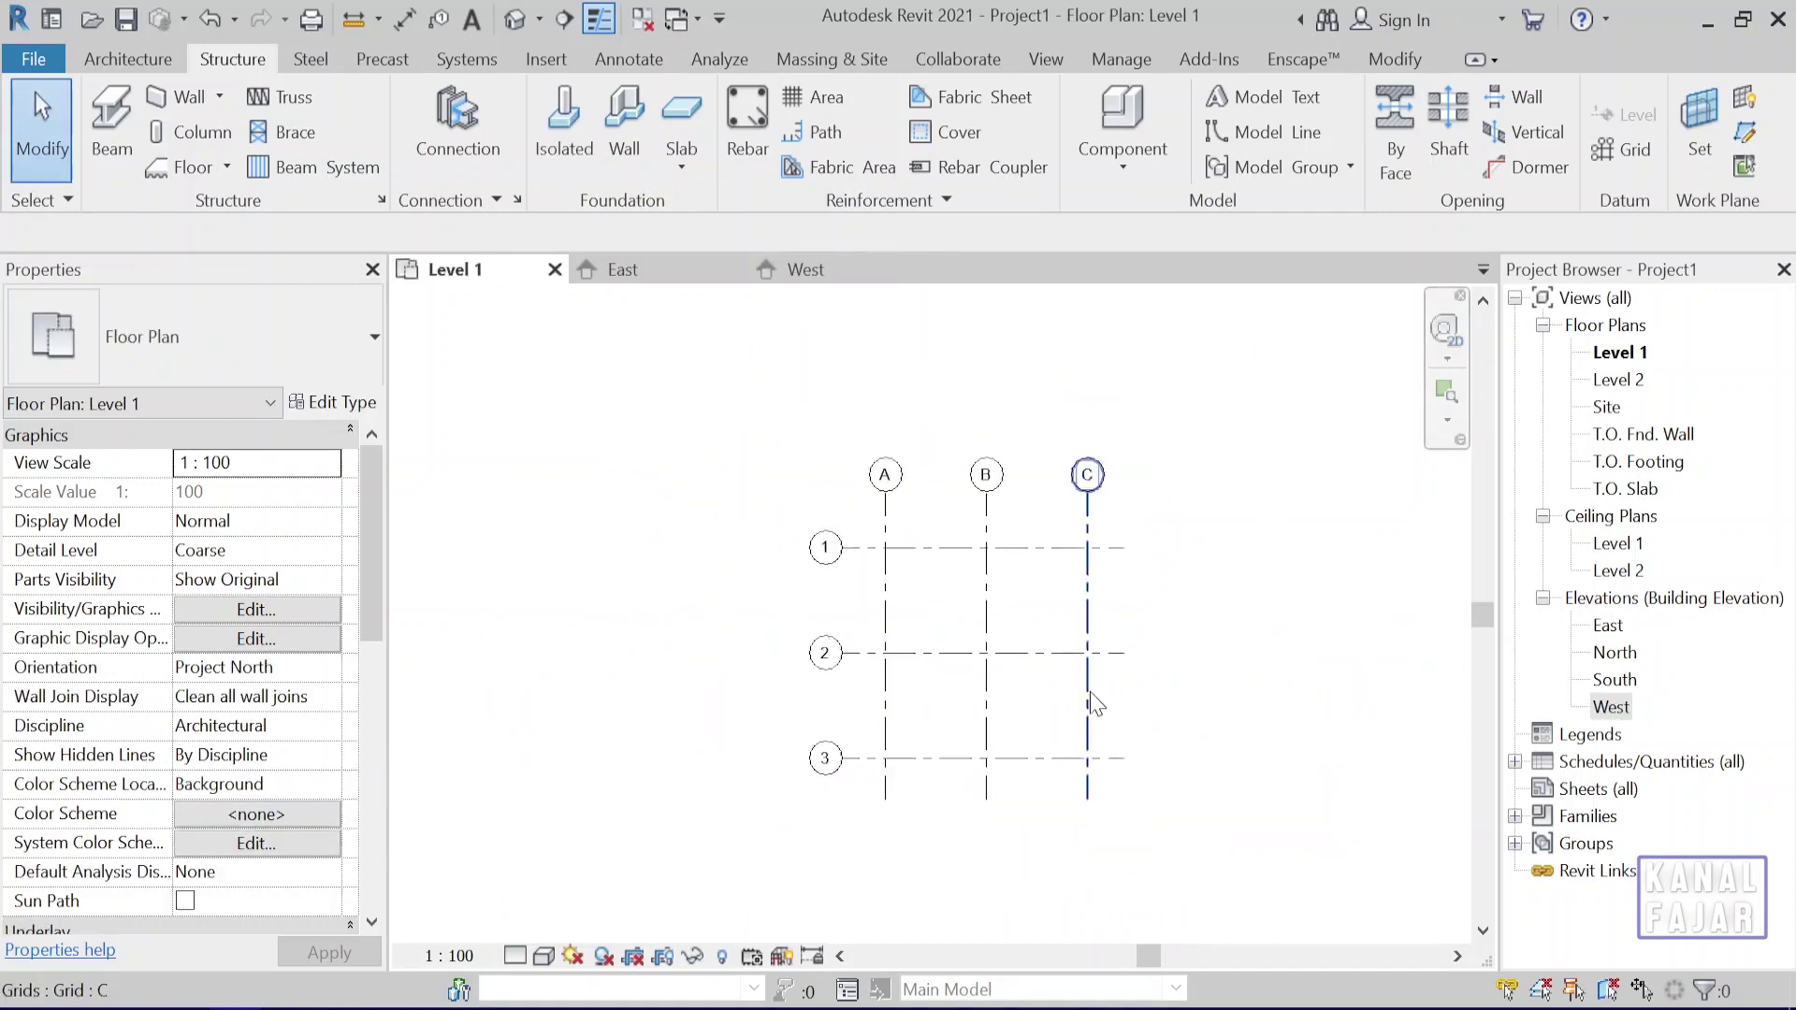
scroll(1127, 726, "down", 1)
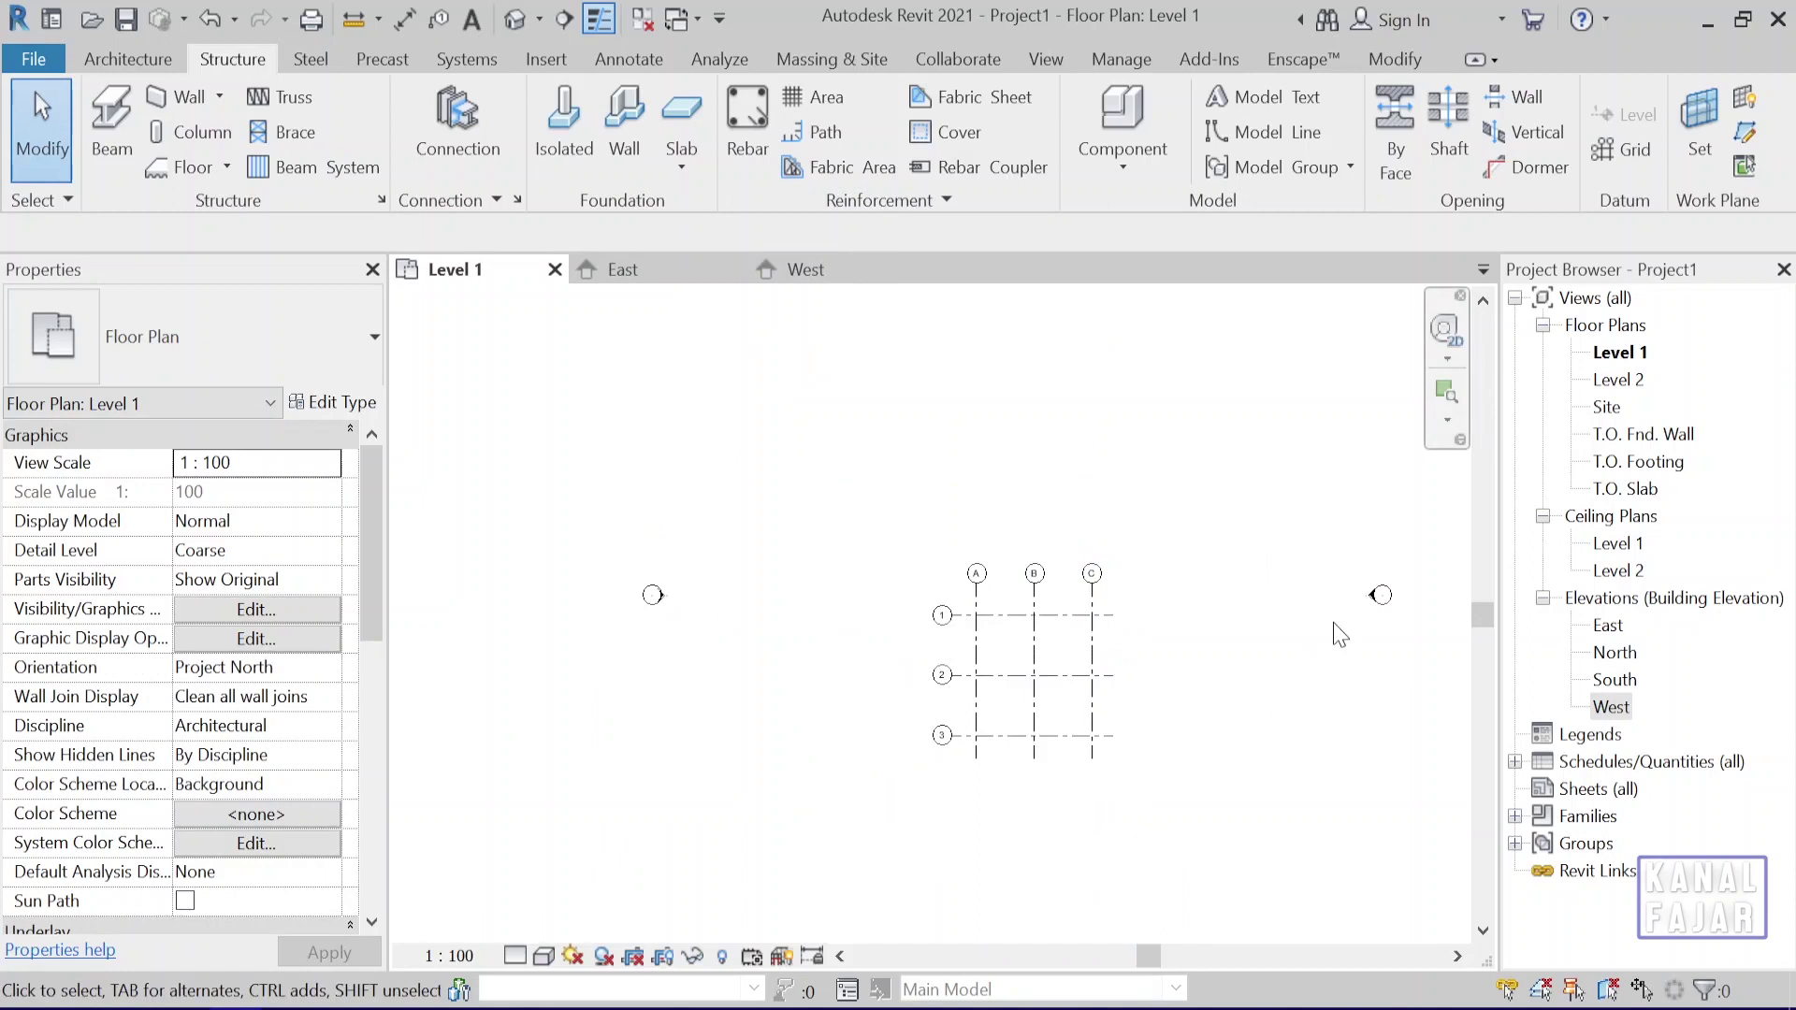
double_click(1615, 653)
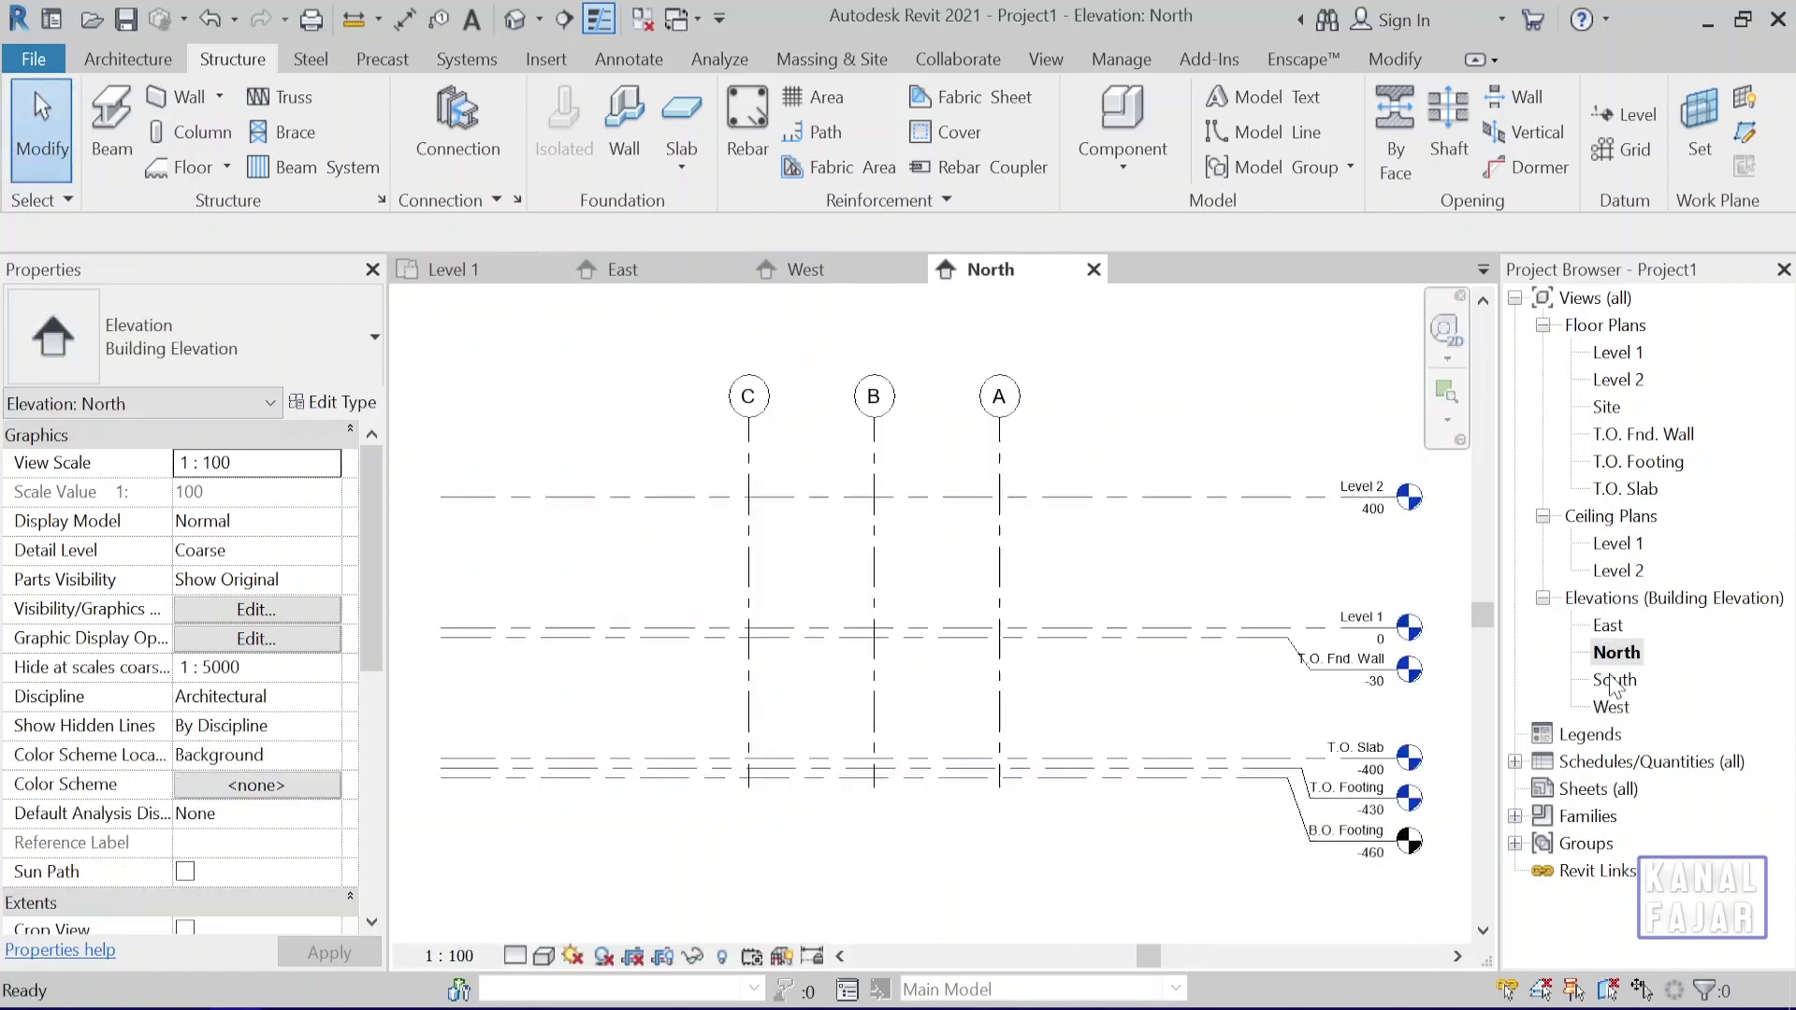
double_click(1614, 682)
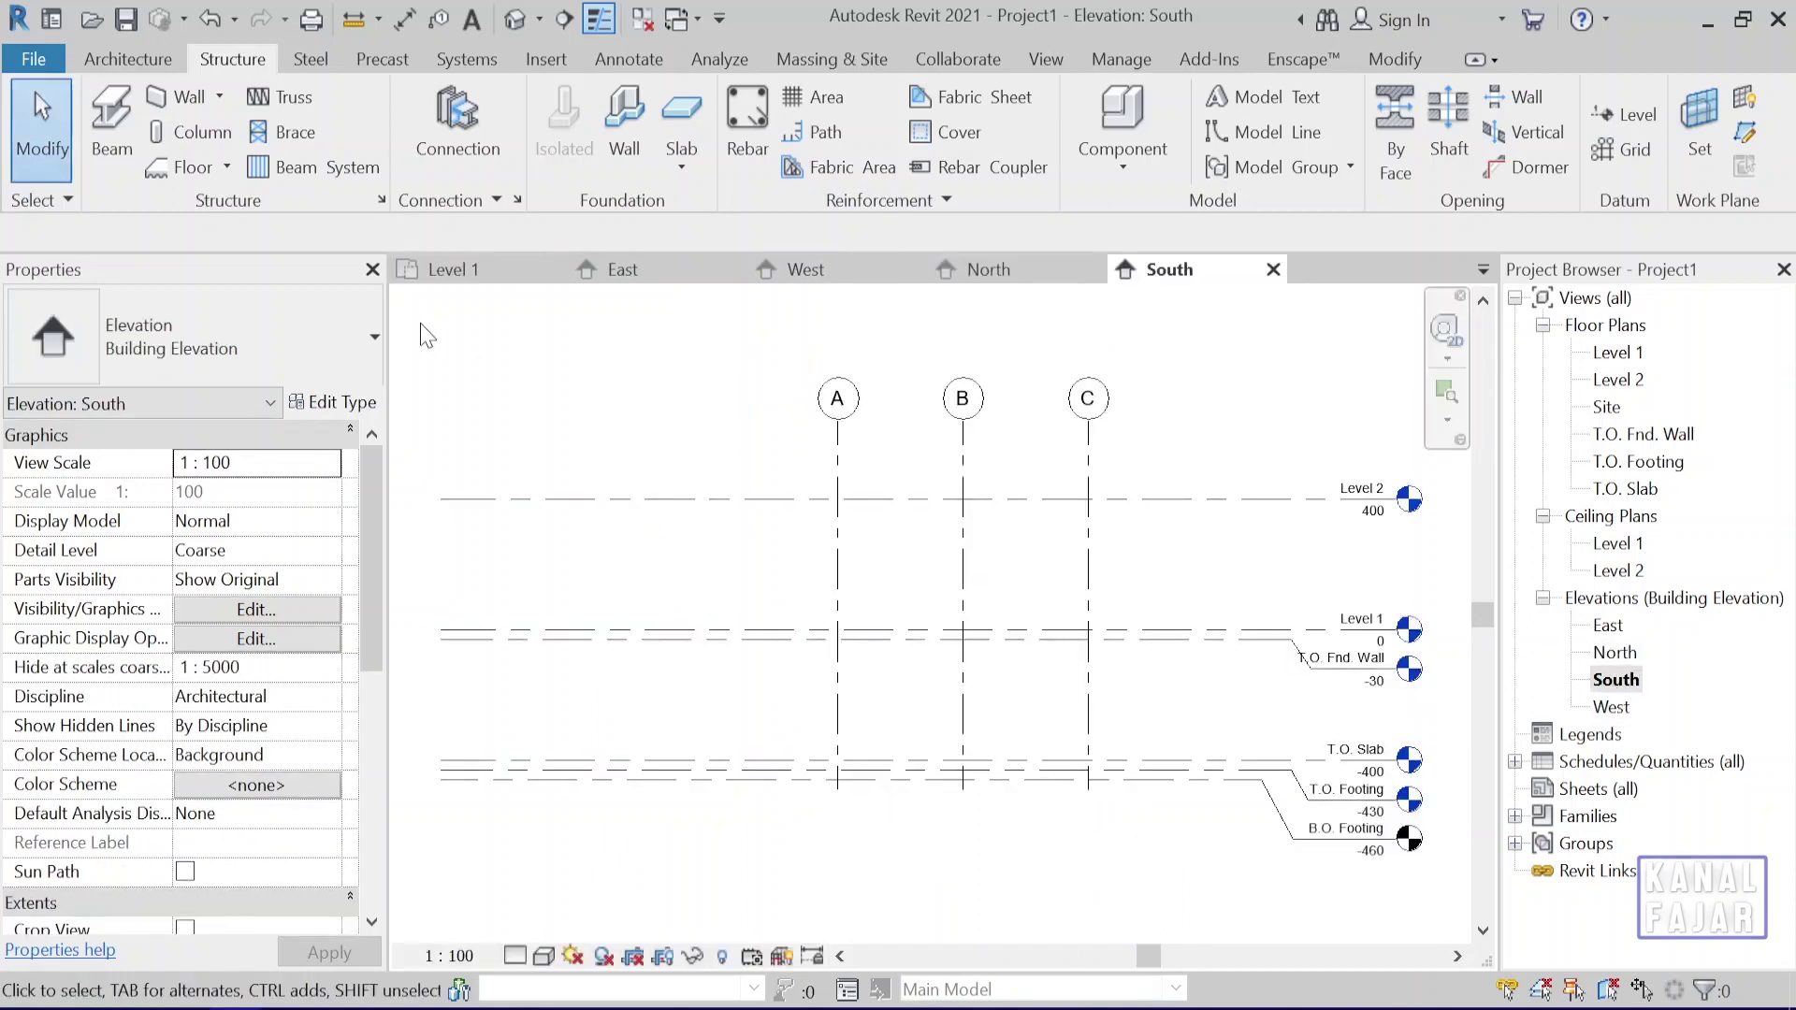
left_click(450, 276)
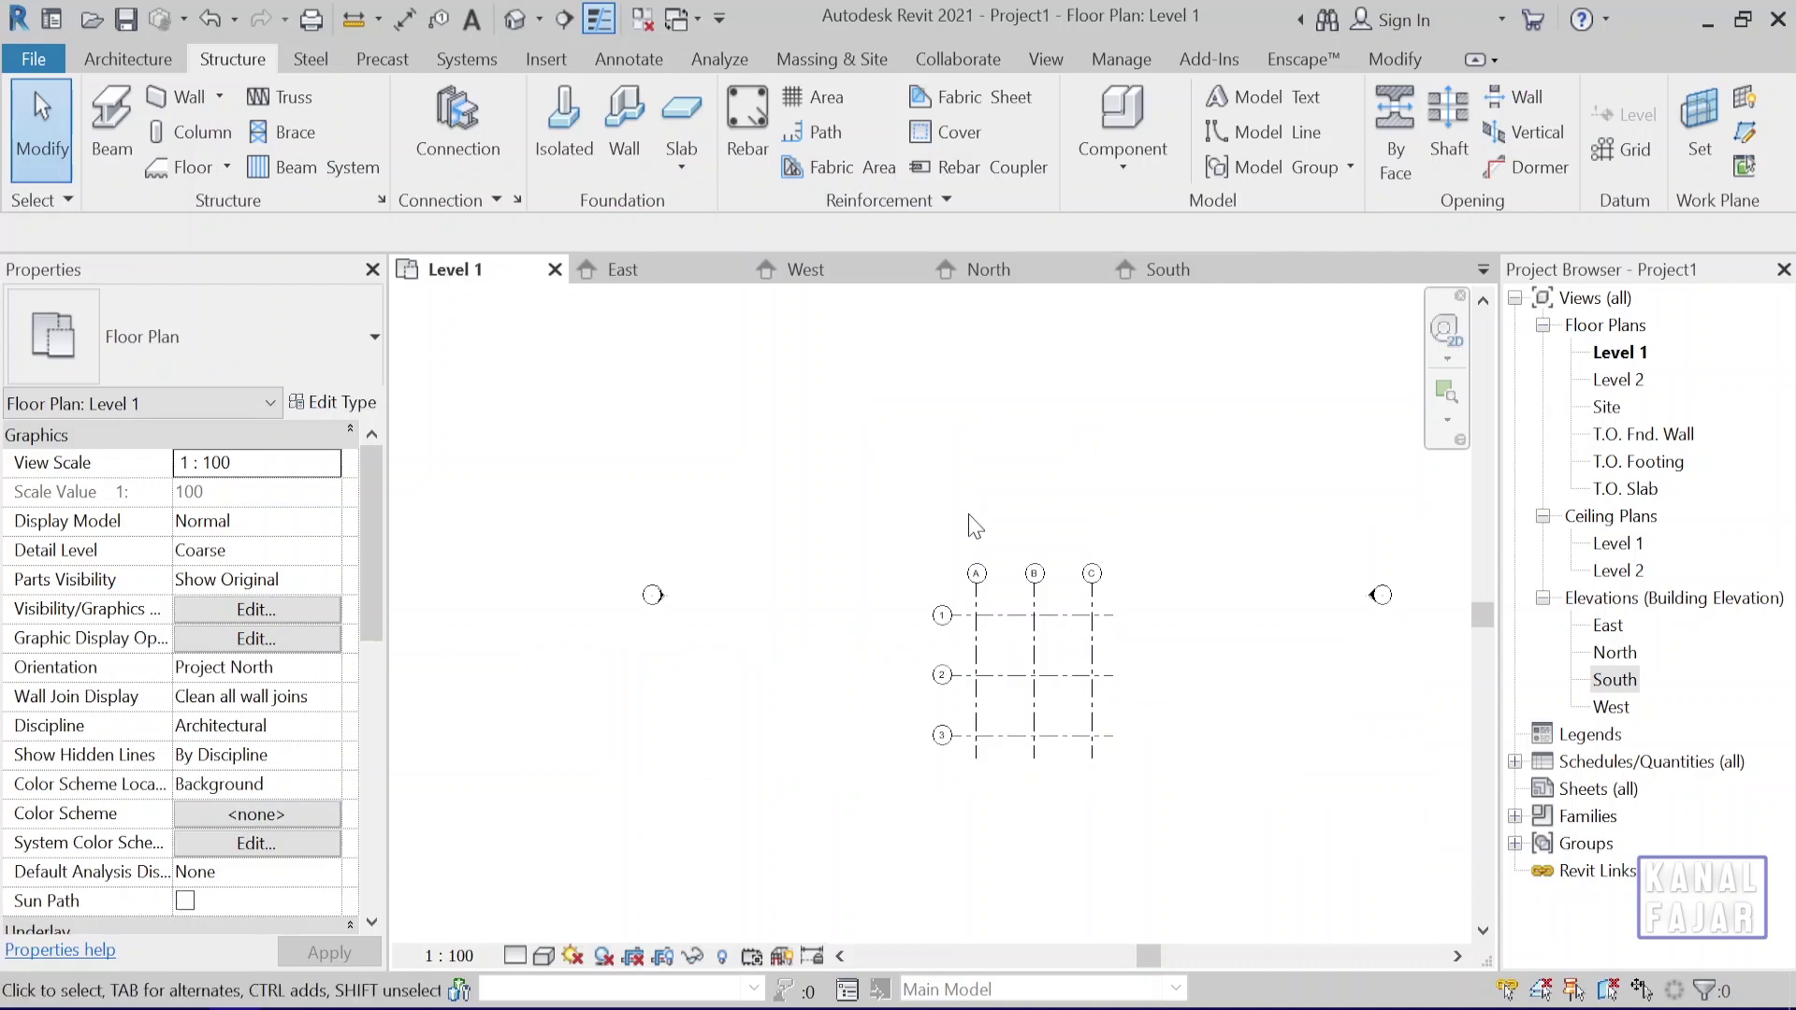
scroll(1021, 690, "up", 3)
scroll(1029, 711, "up", 1)
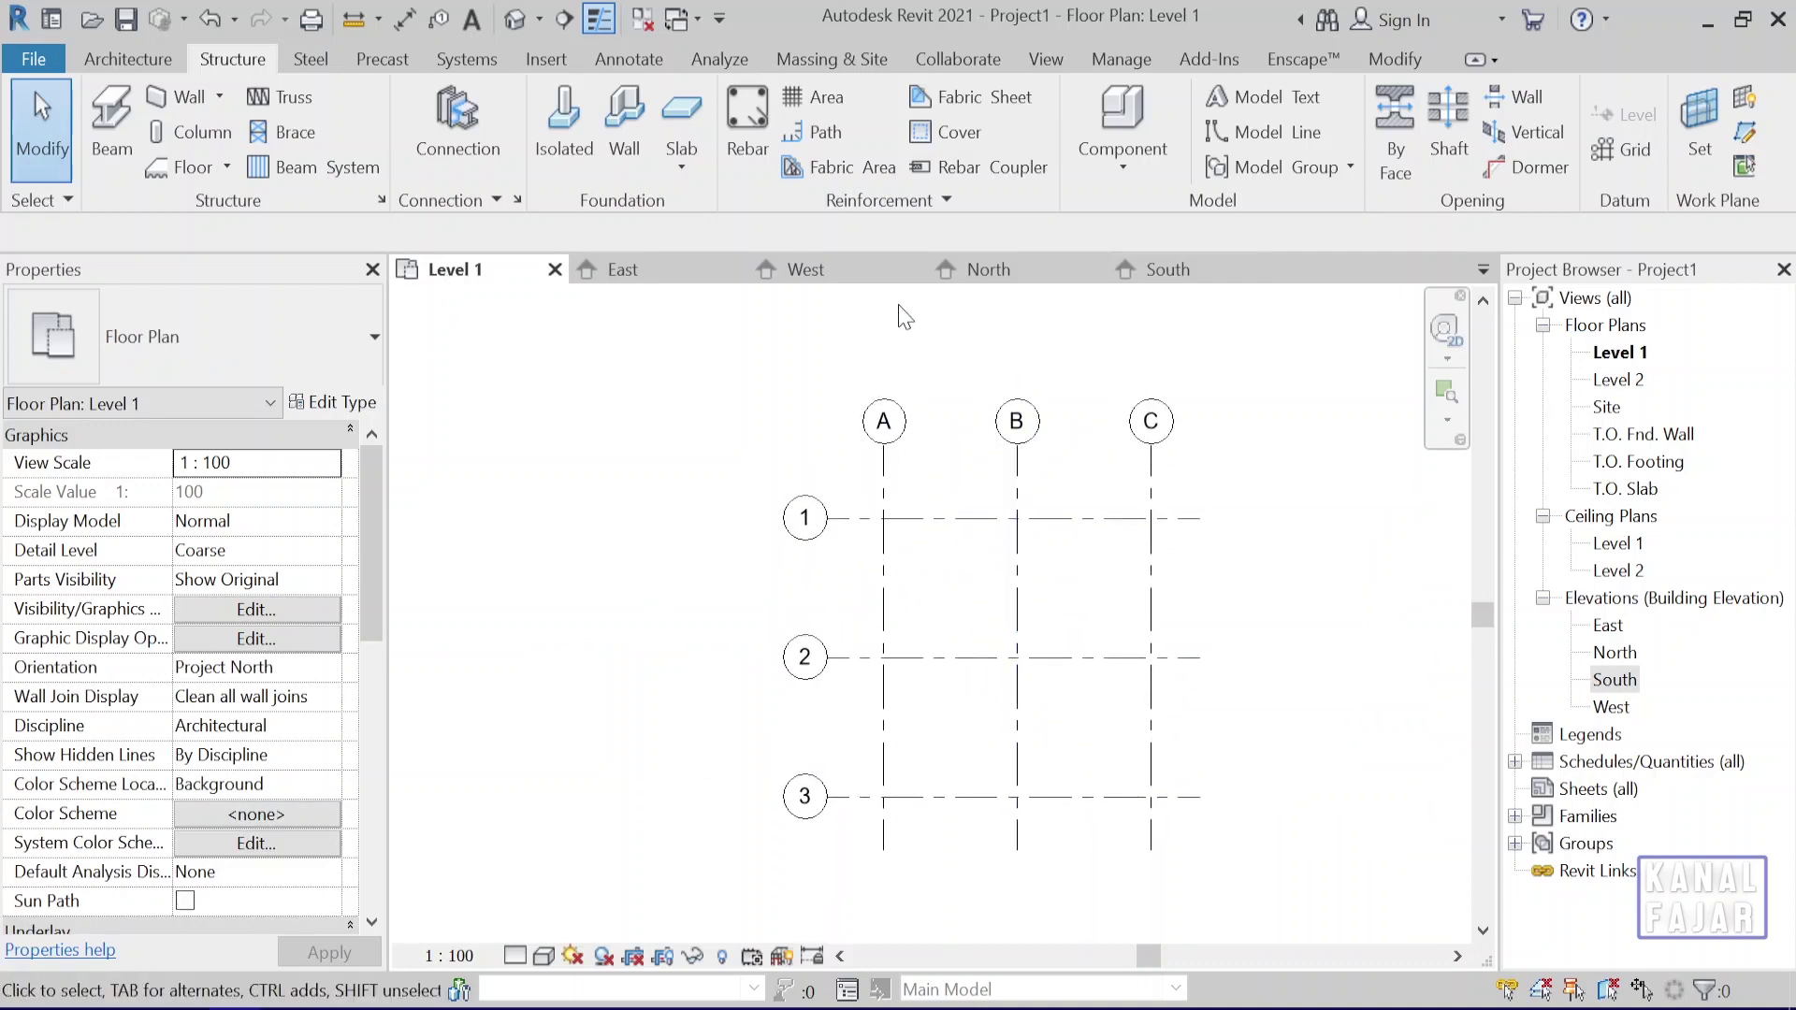
left_click(915, 271)
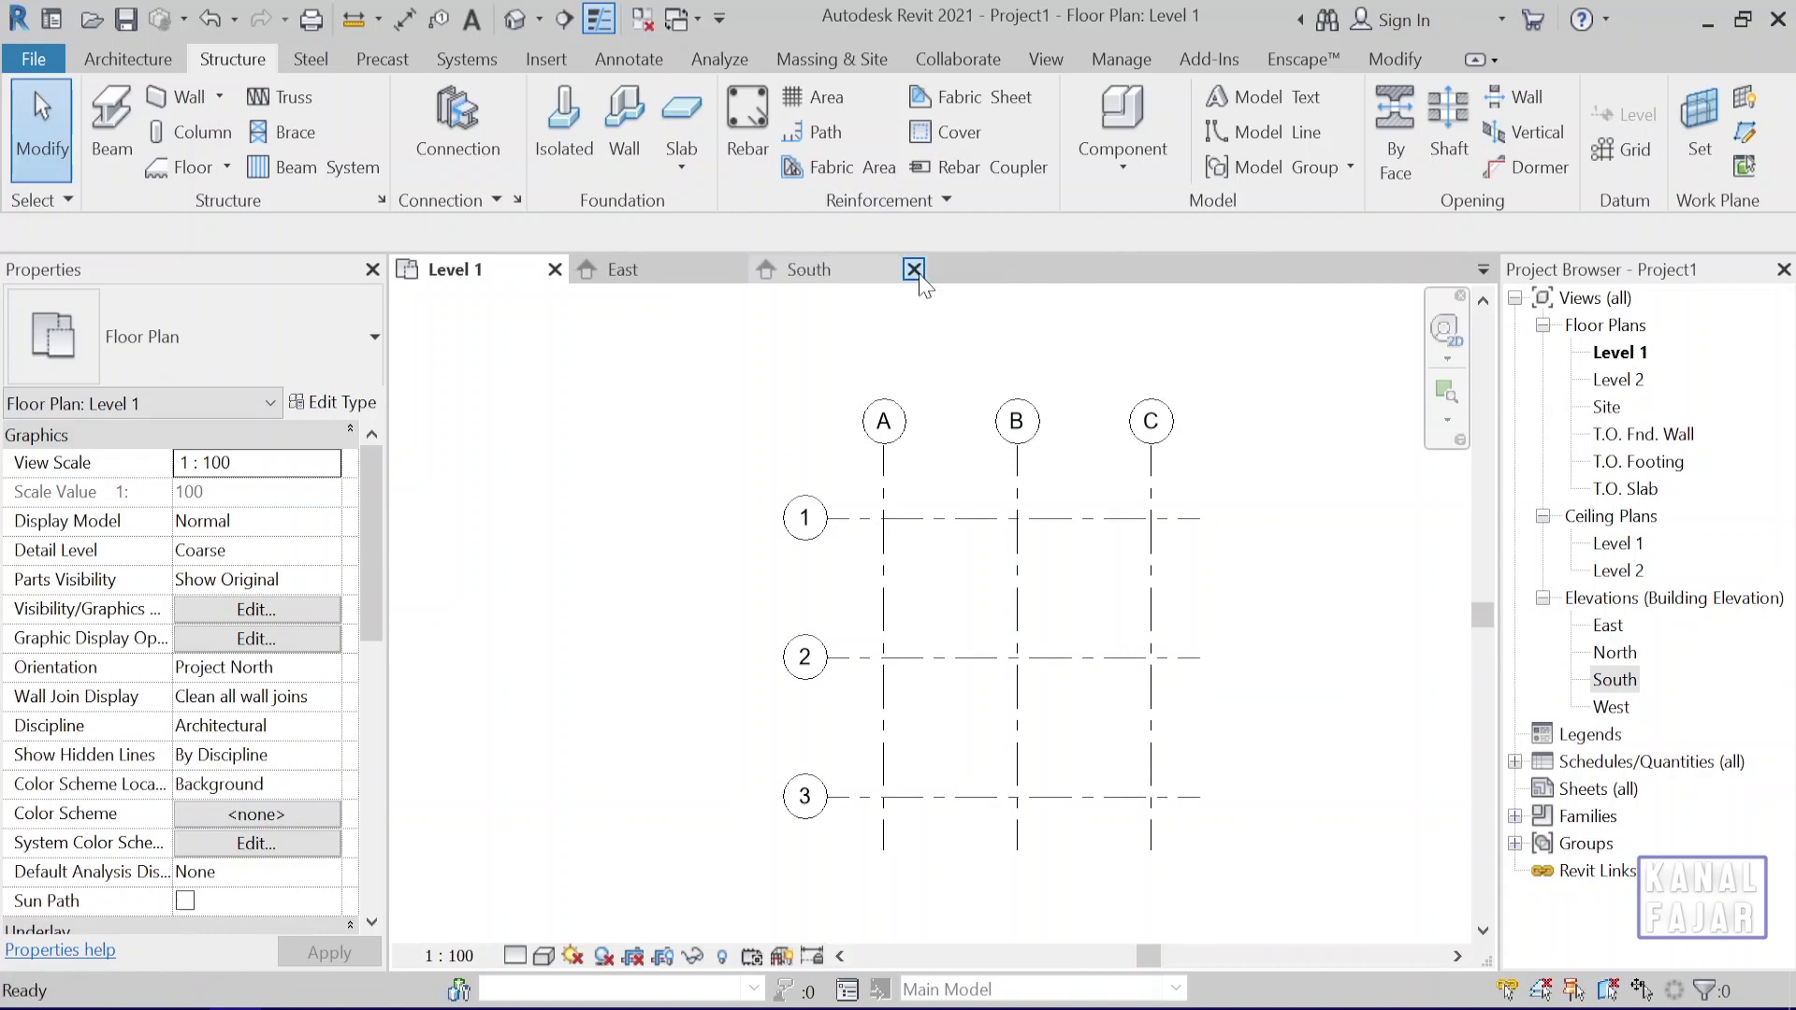
left_click(914, 269)
left_click(713, 273)
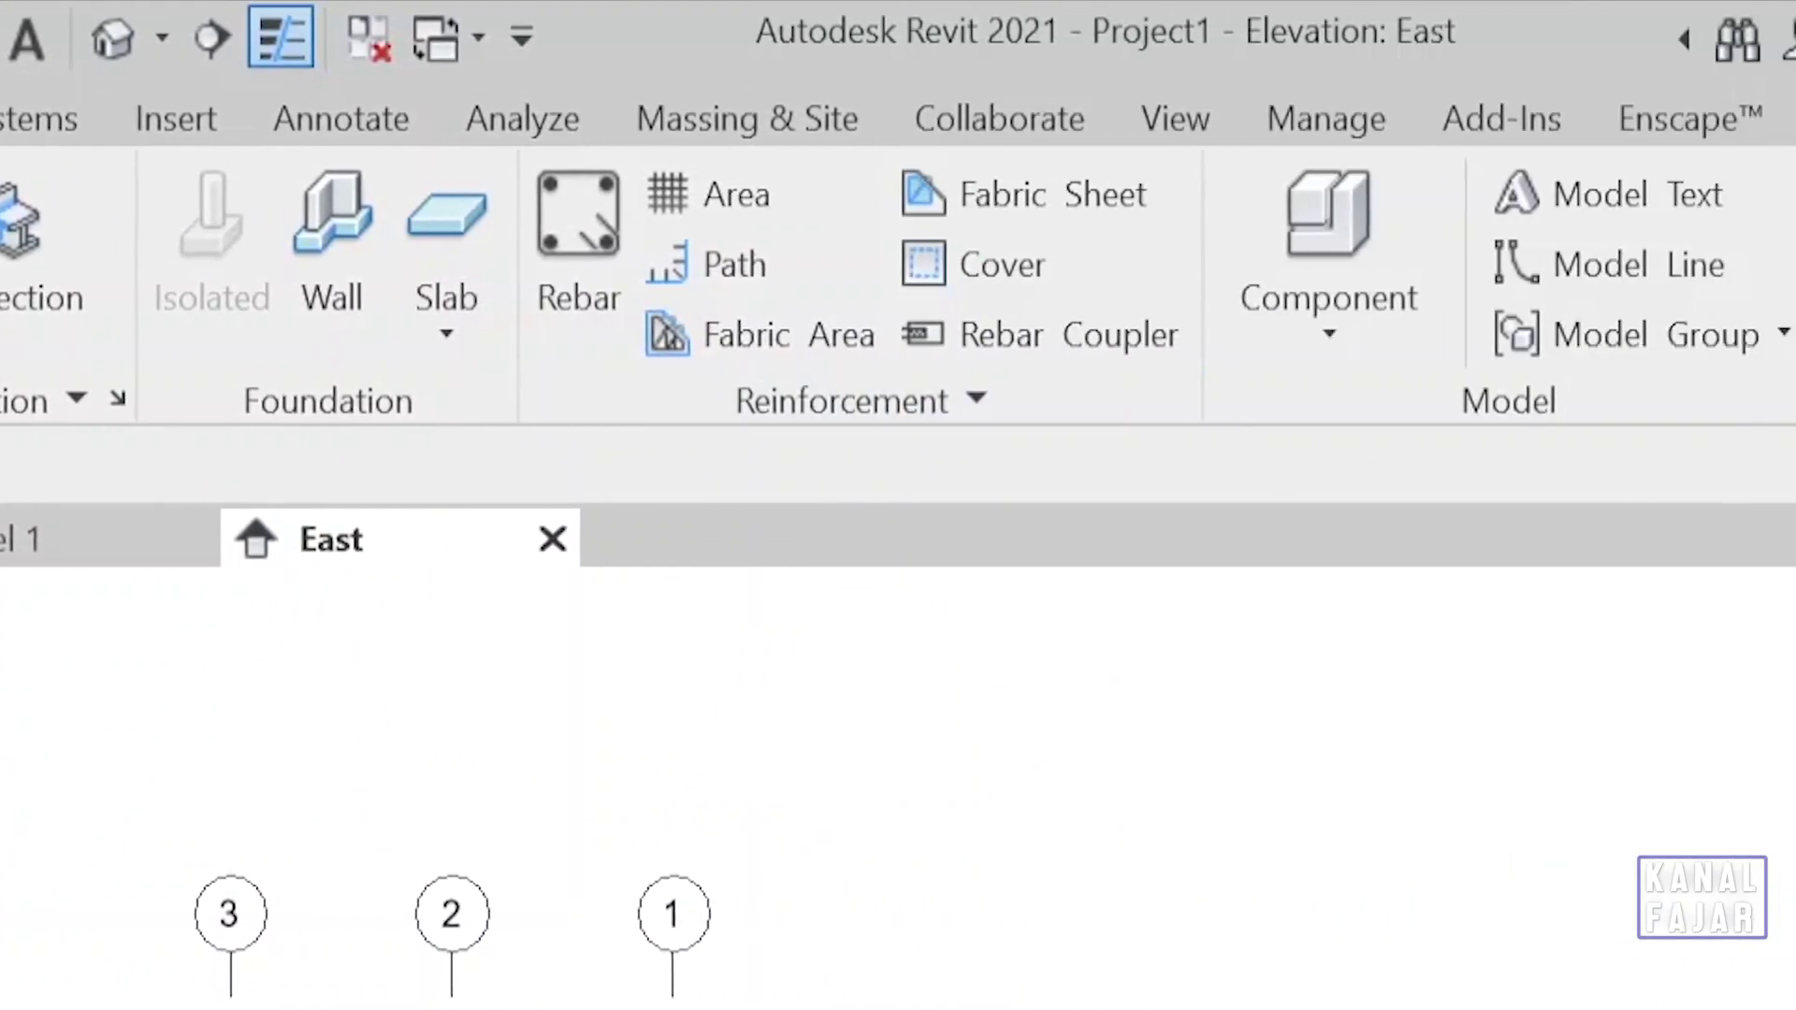
Pick level lines at a 200 offset to add levels at 600 and 800 above Level 2
left_click(1408, 233)
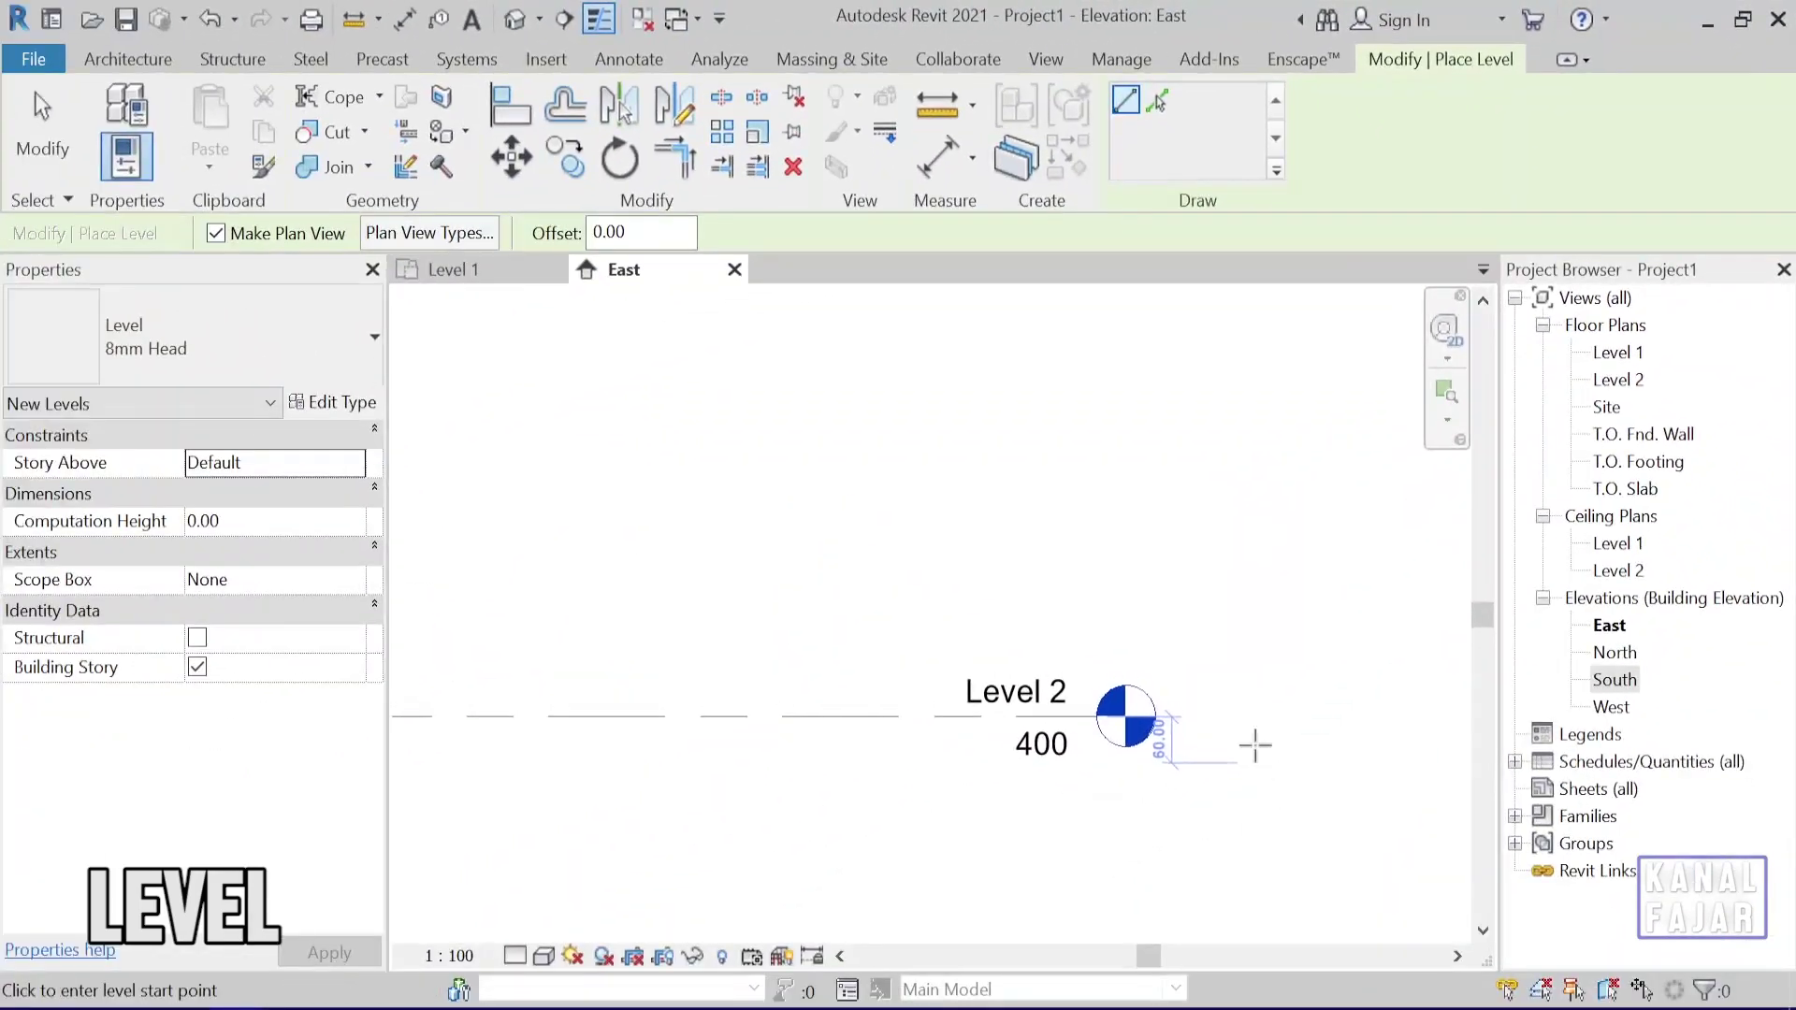
left_click(1157, 101)
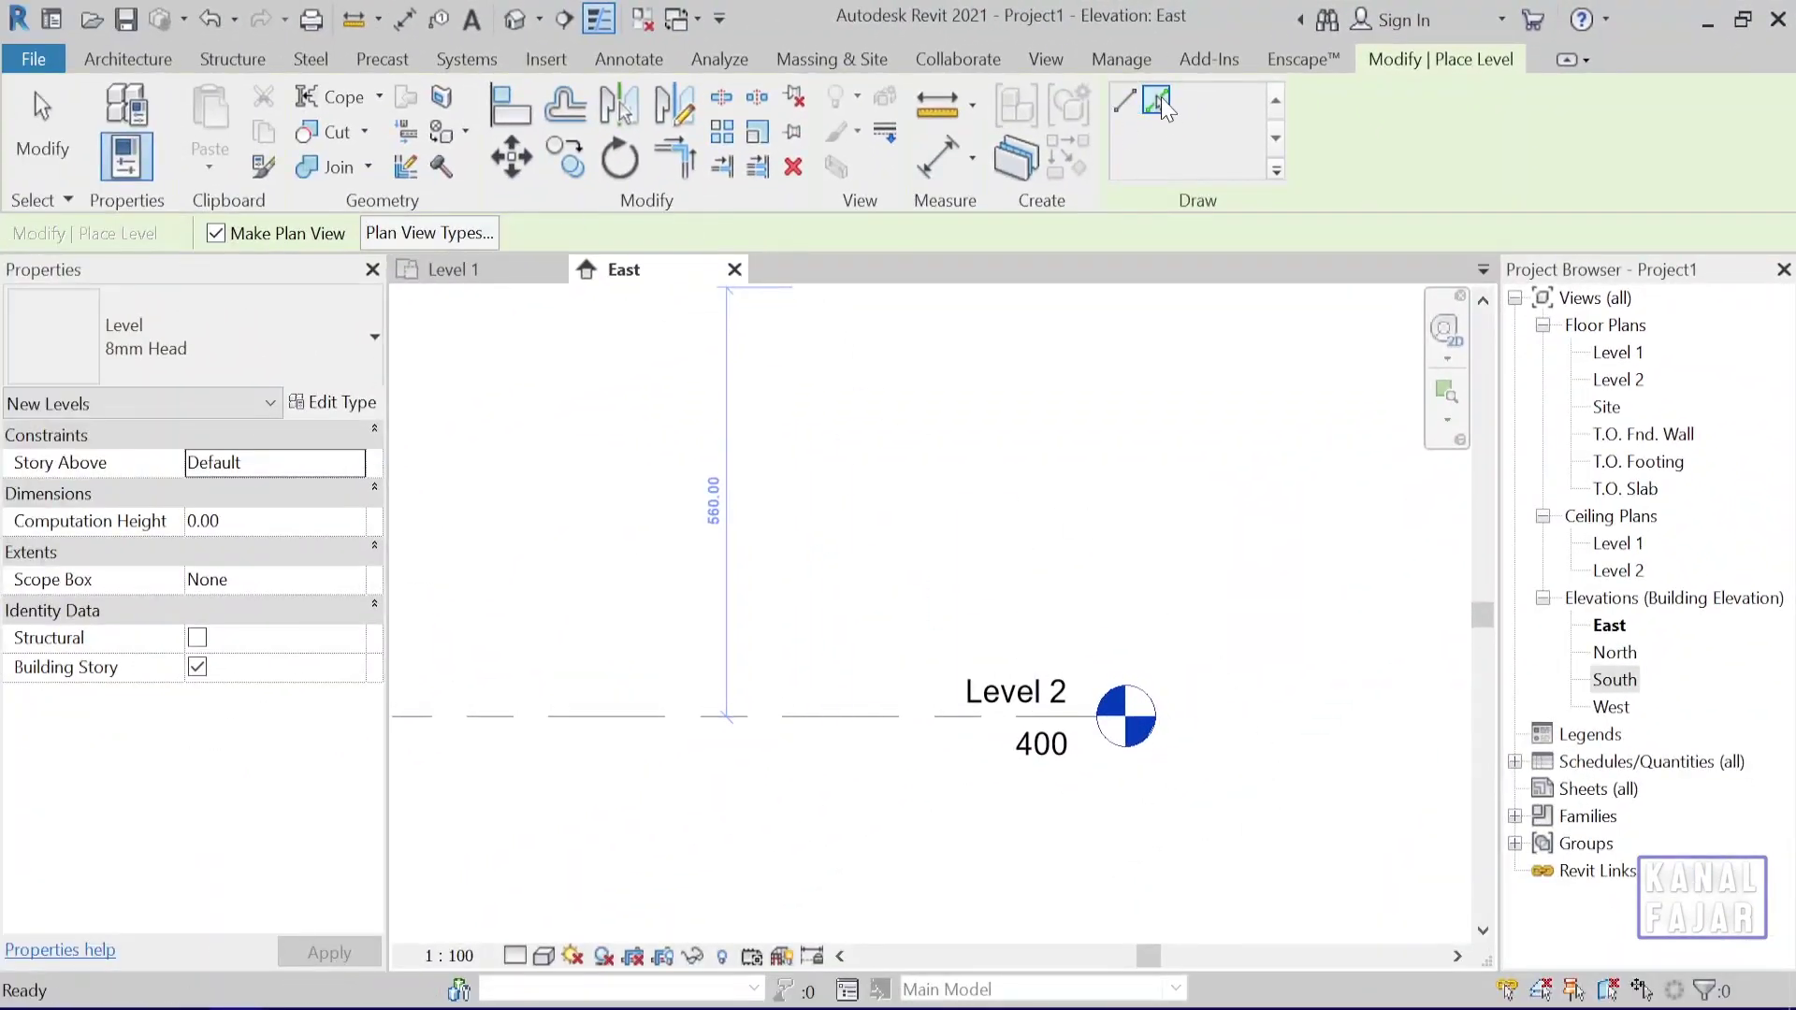
double_click(645, 229)
type("200.00")
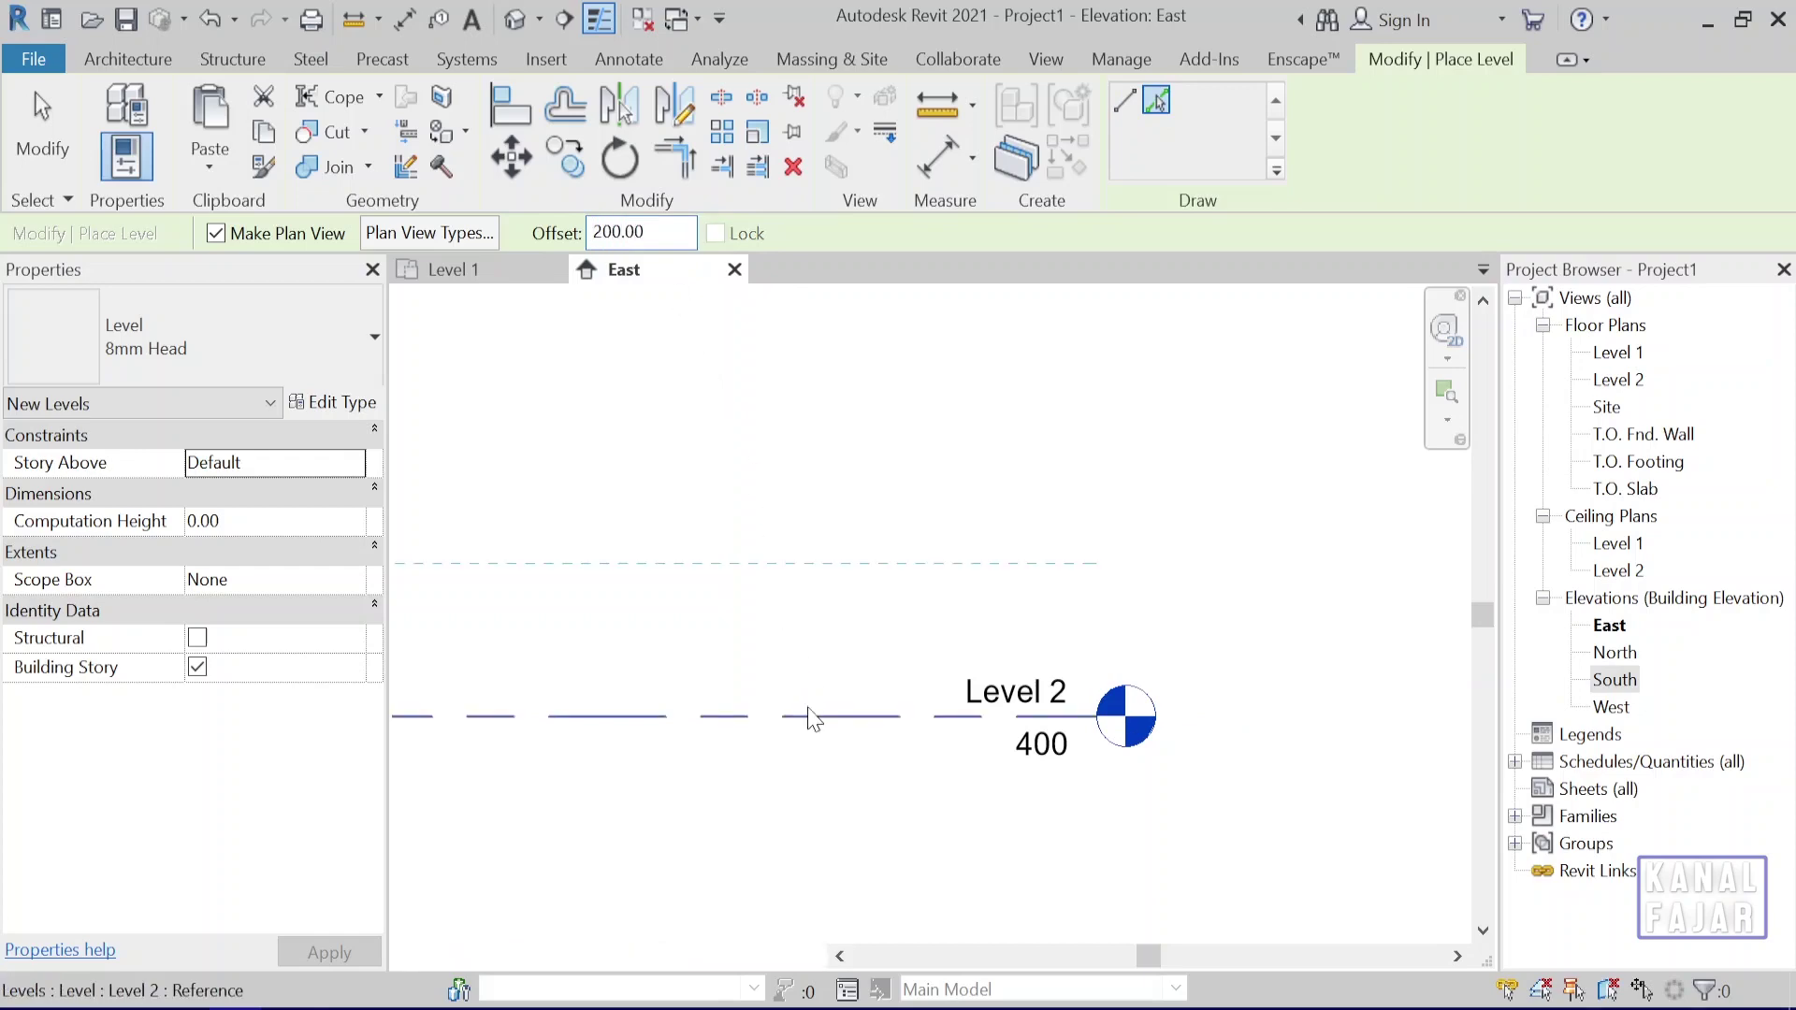
left_click(814, 716)
left_click(812, 561)
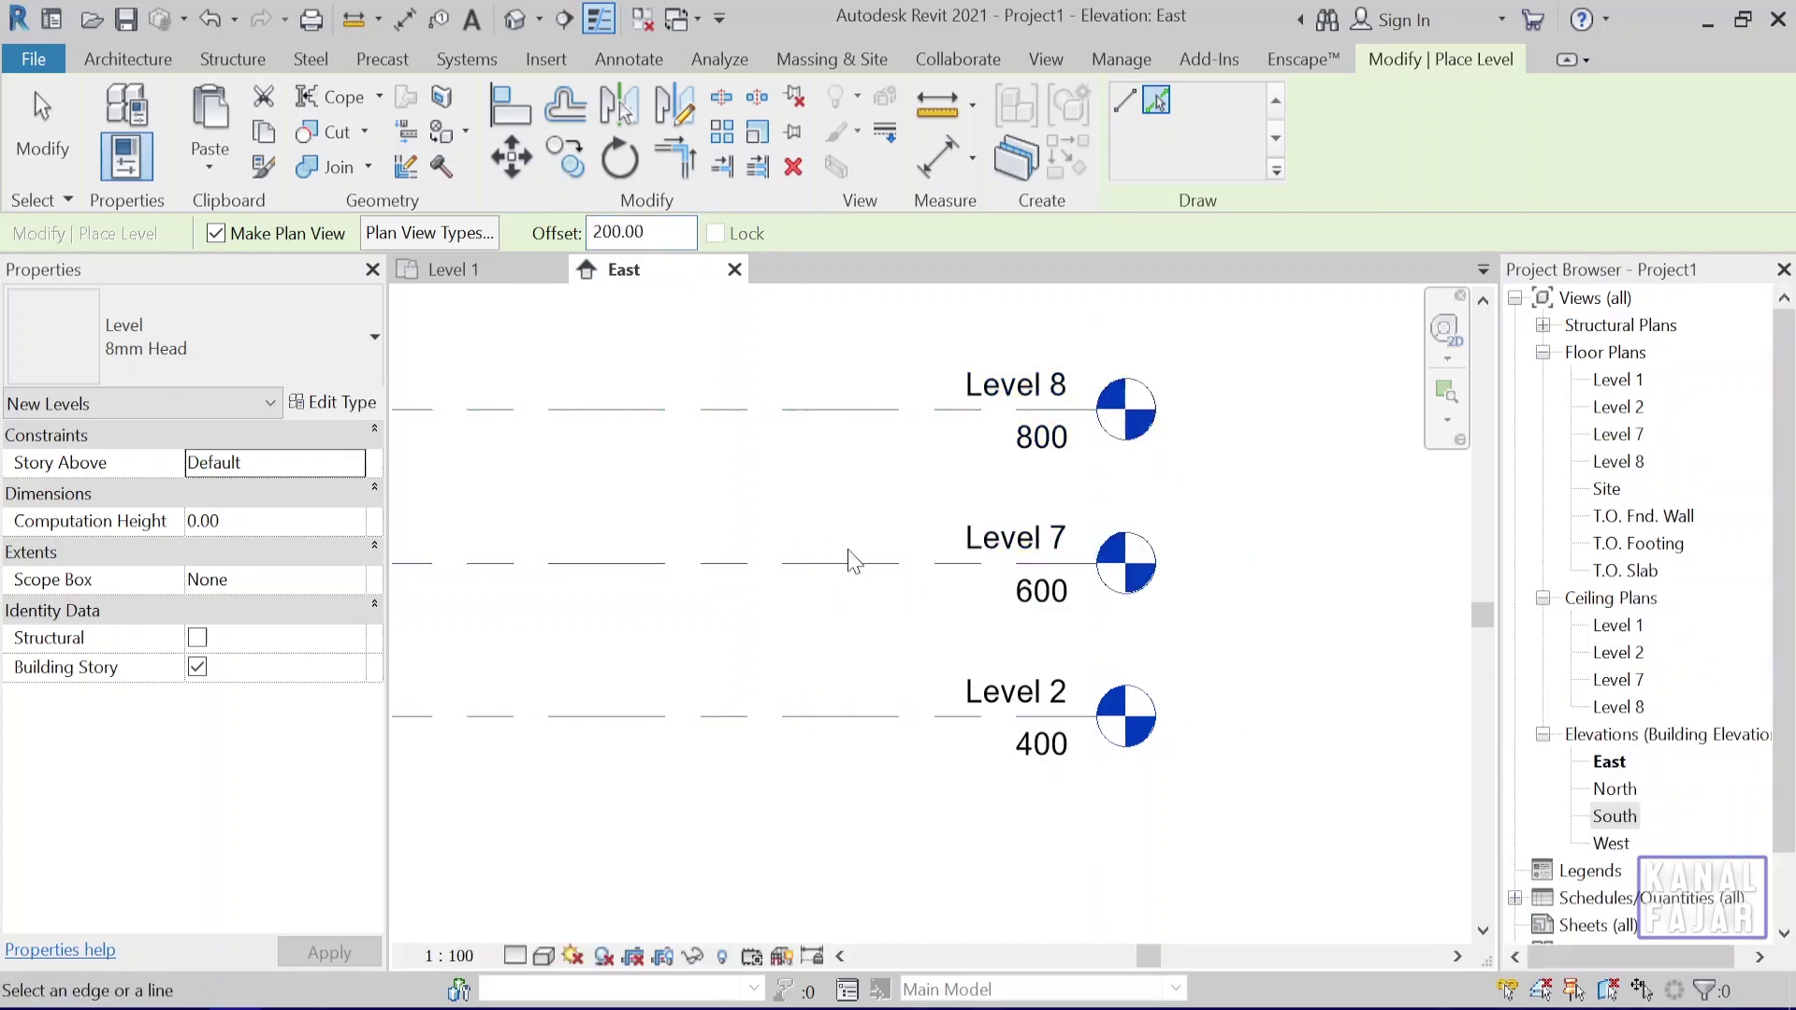
key("Escape")
key("Escape")
left_click(1050, 543)
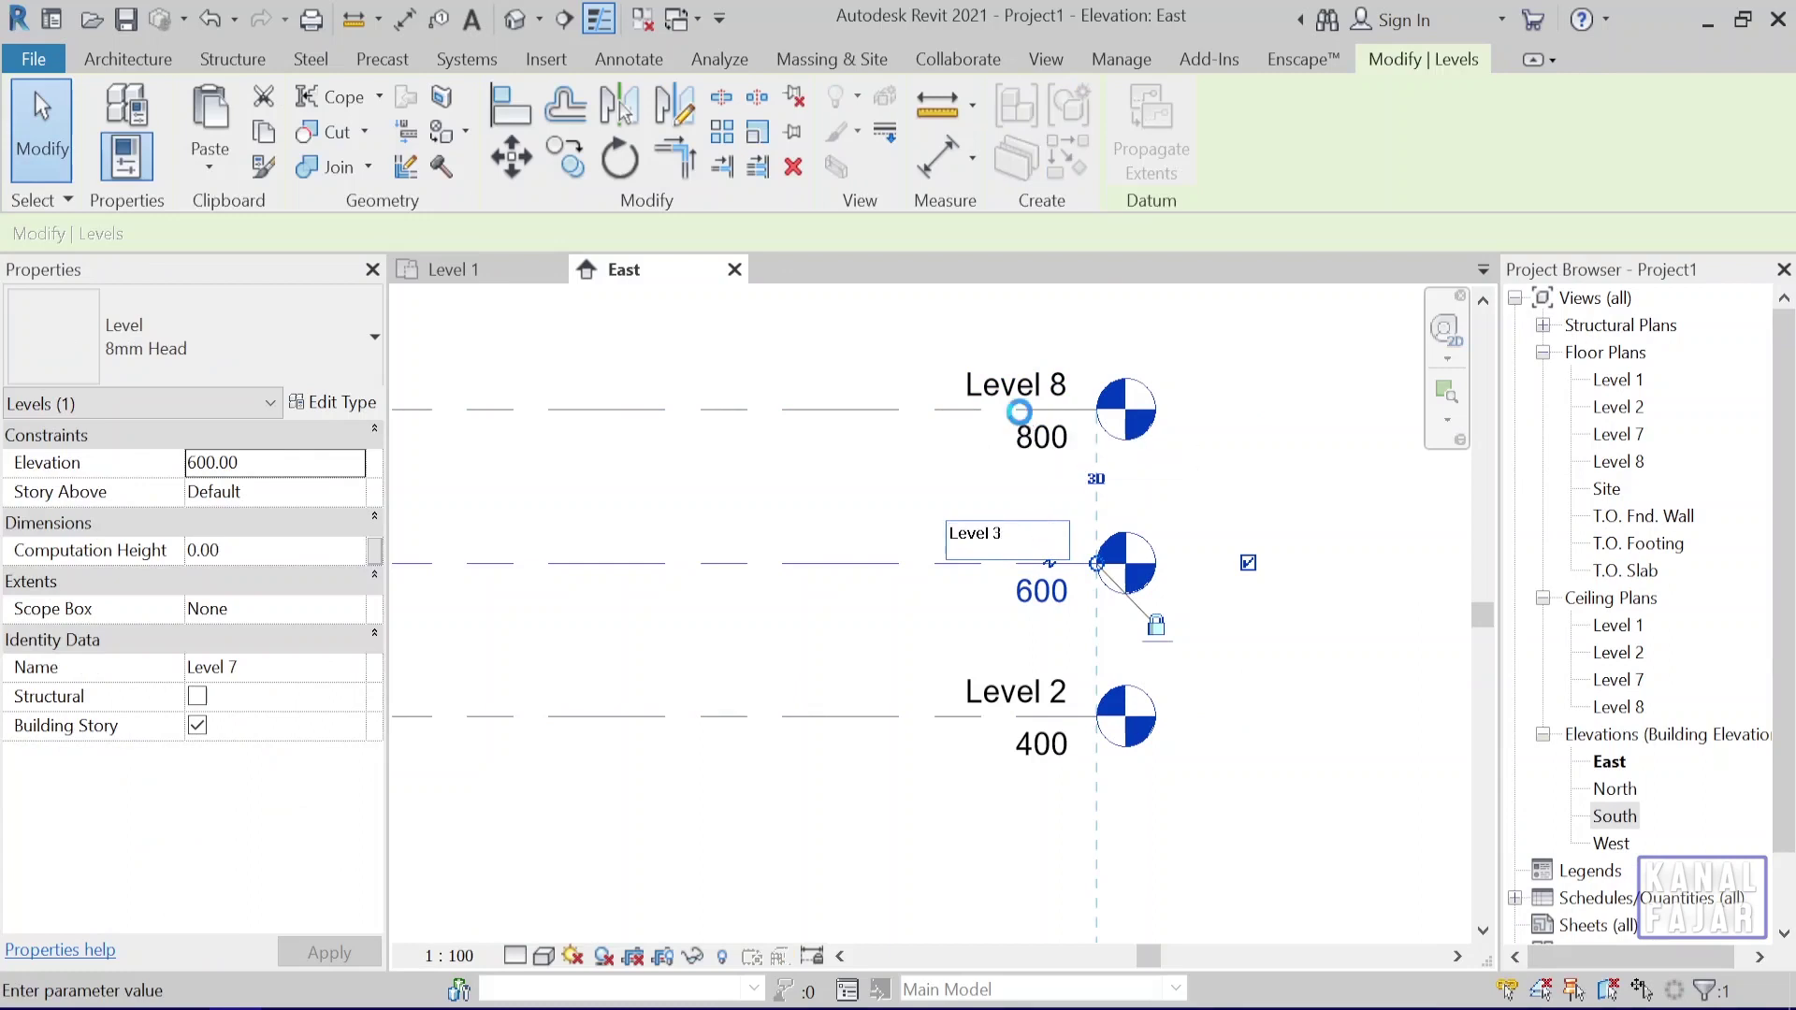
Rename the 600 and 800 levels to Level 3 and Level 4, renaming their plan views too
key("Return")
left_click(1006, 521)
left_click(1022, 402)
type("Level 4")
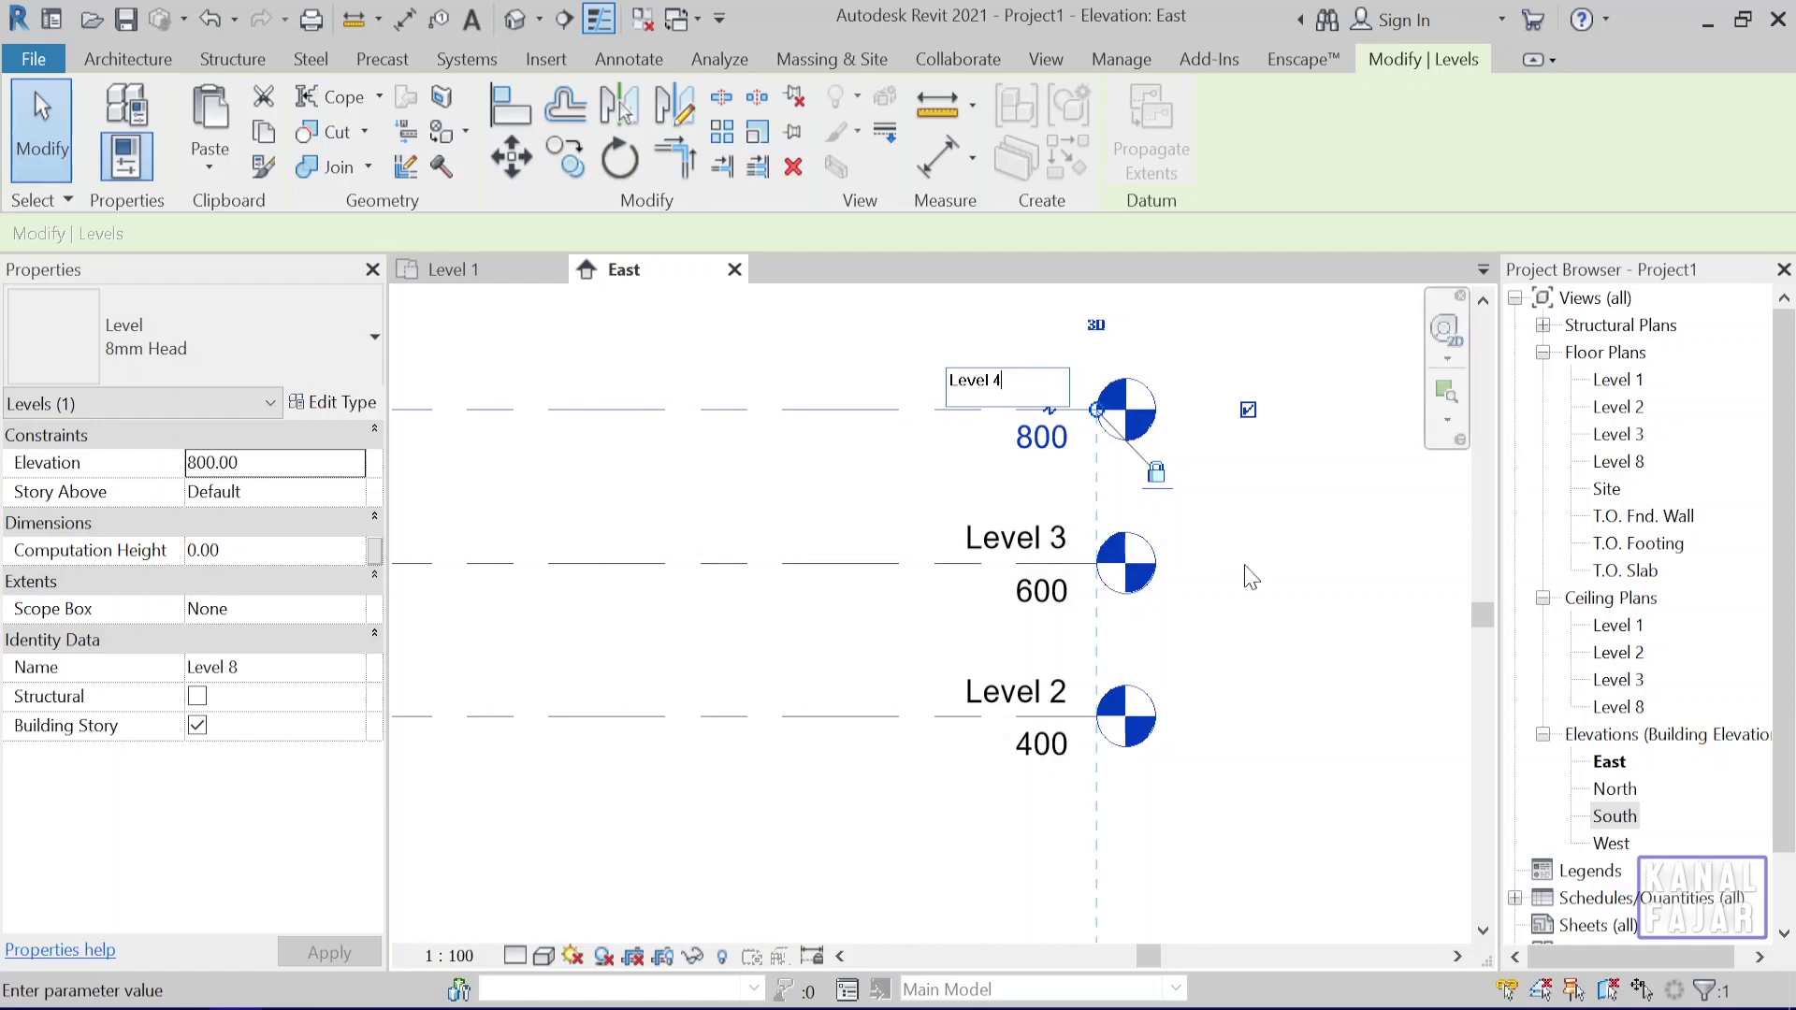
key("Return")
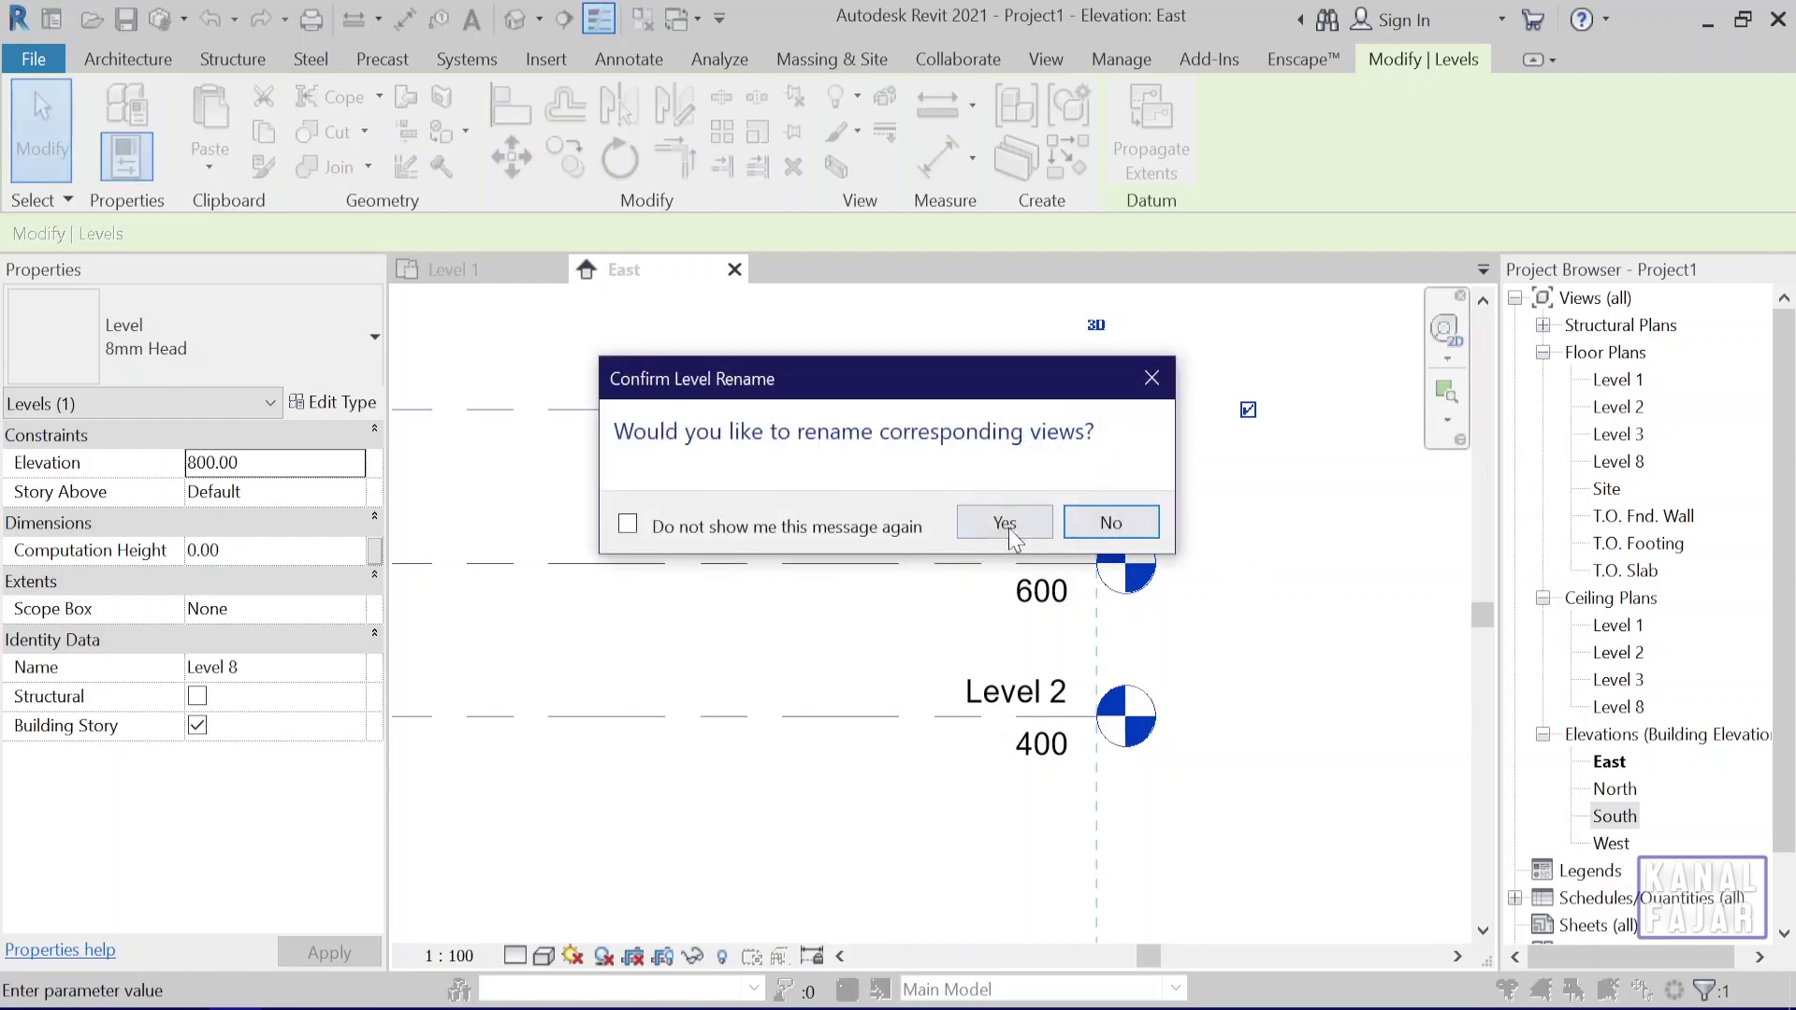
left_click(983, 521)
left_click(1264, 575)
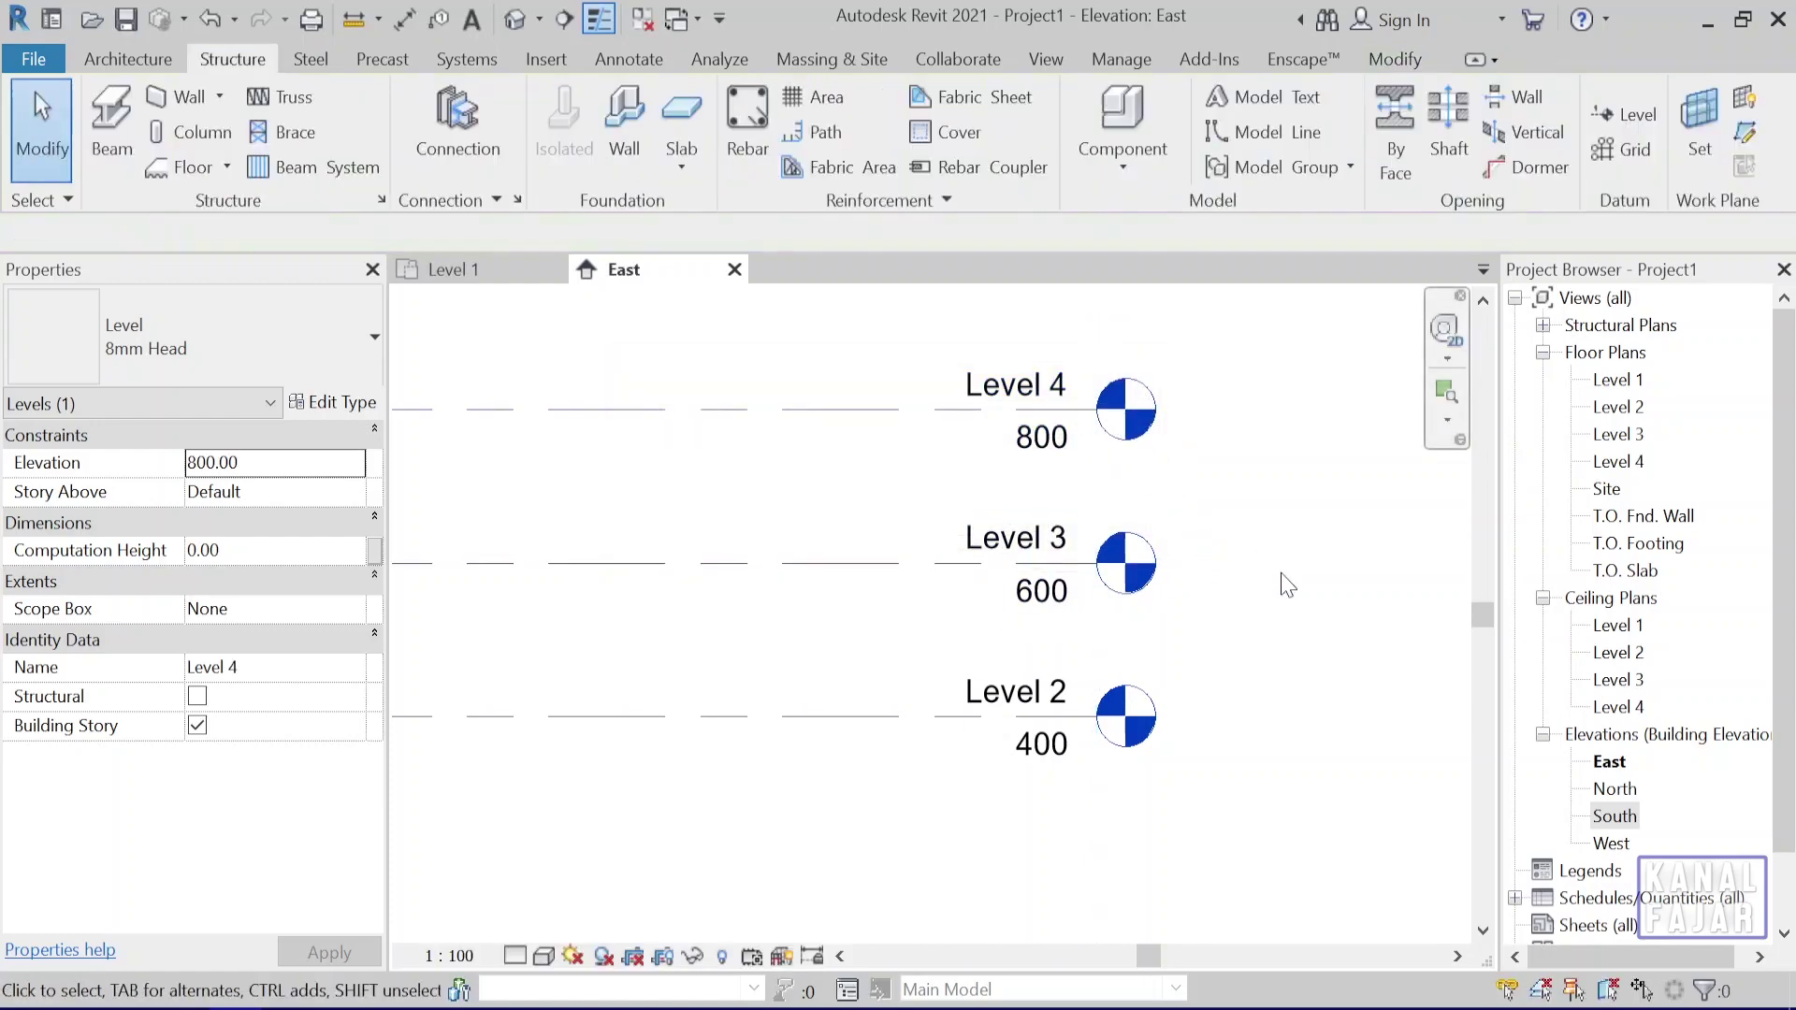
left_click(1632, 380)
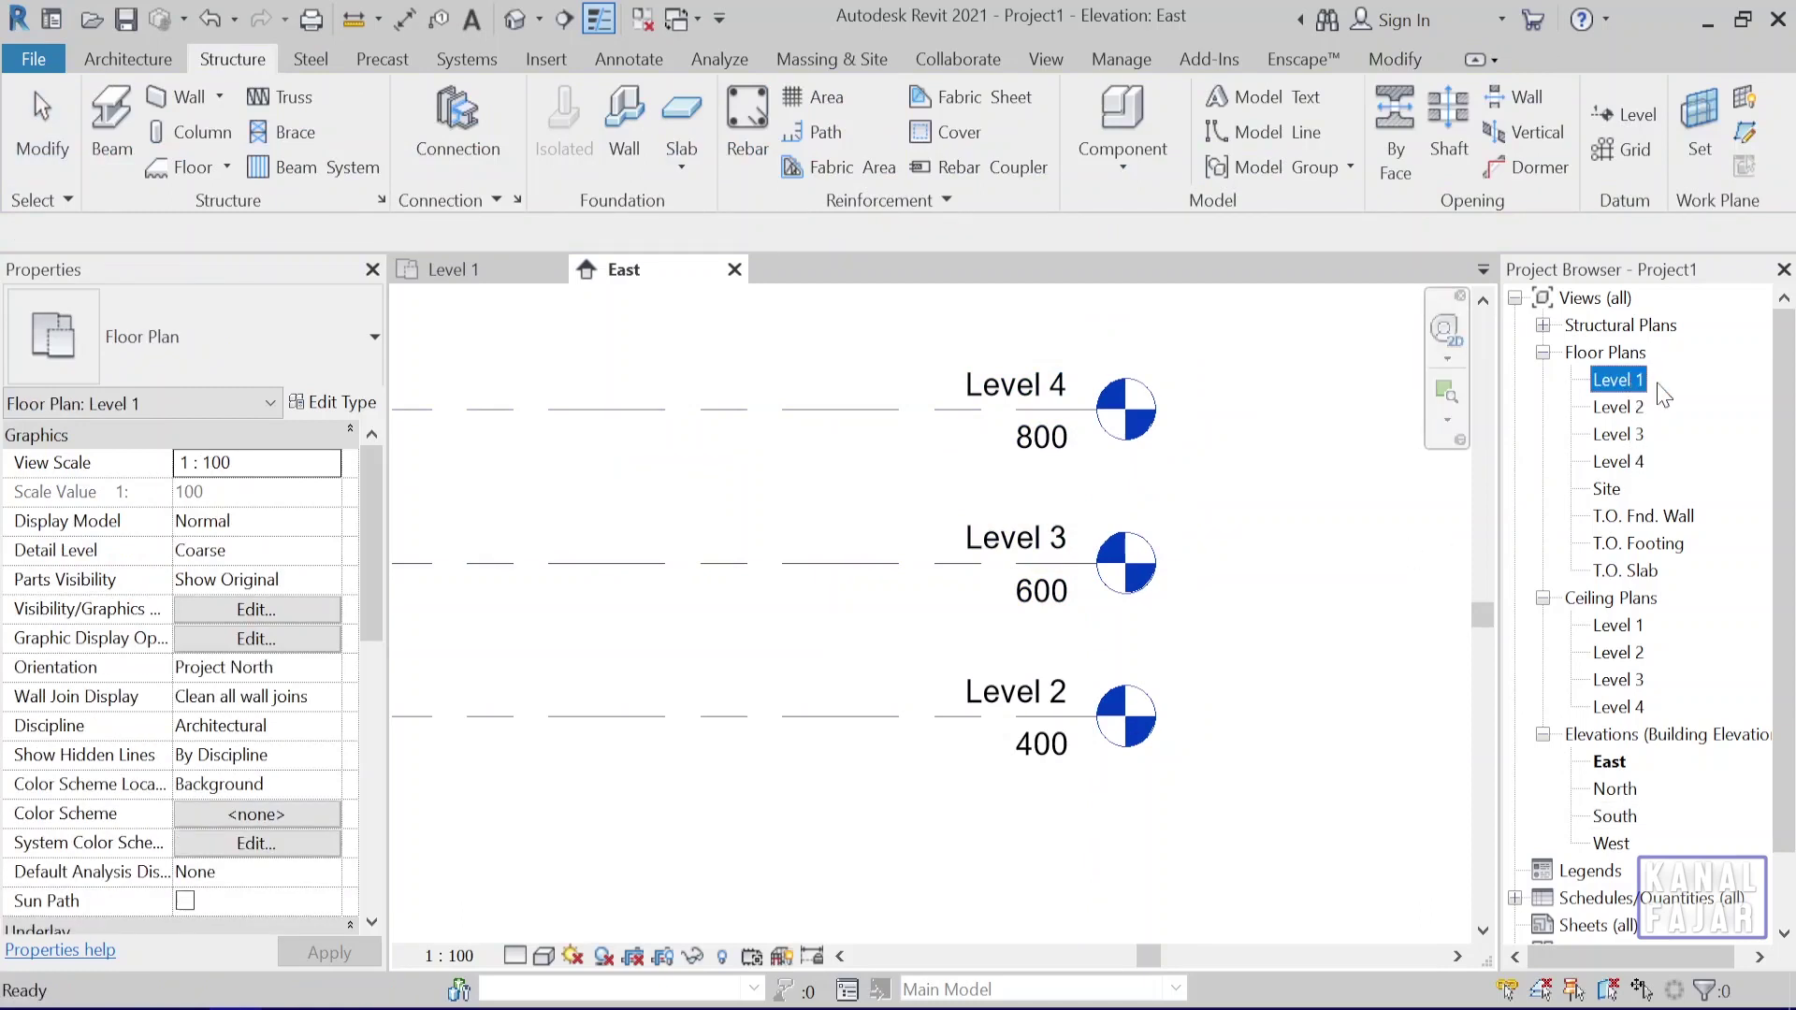
Window-select grids in the Level 1 and Level 3 plans, opening the Level 2 and Level 3 views
left_click(1632, 463)
left_click(1210, 365)
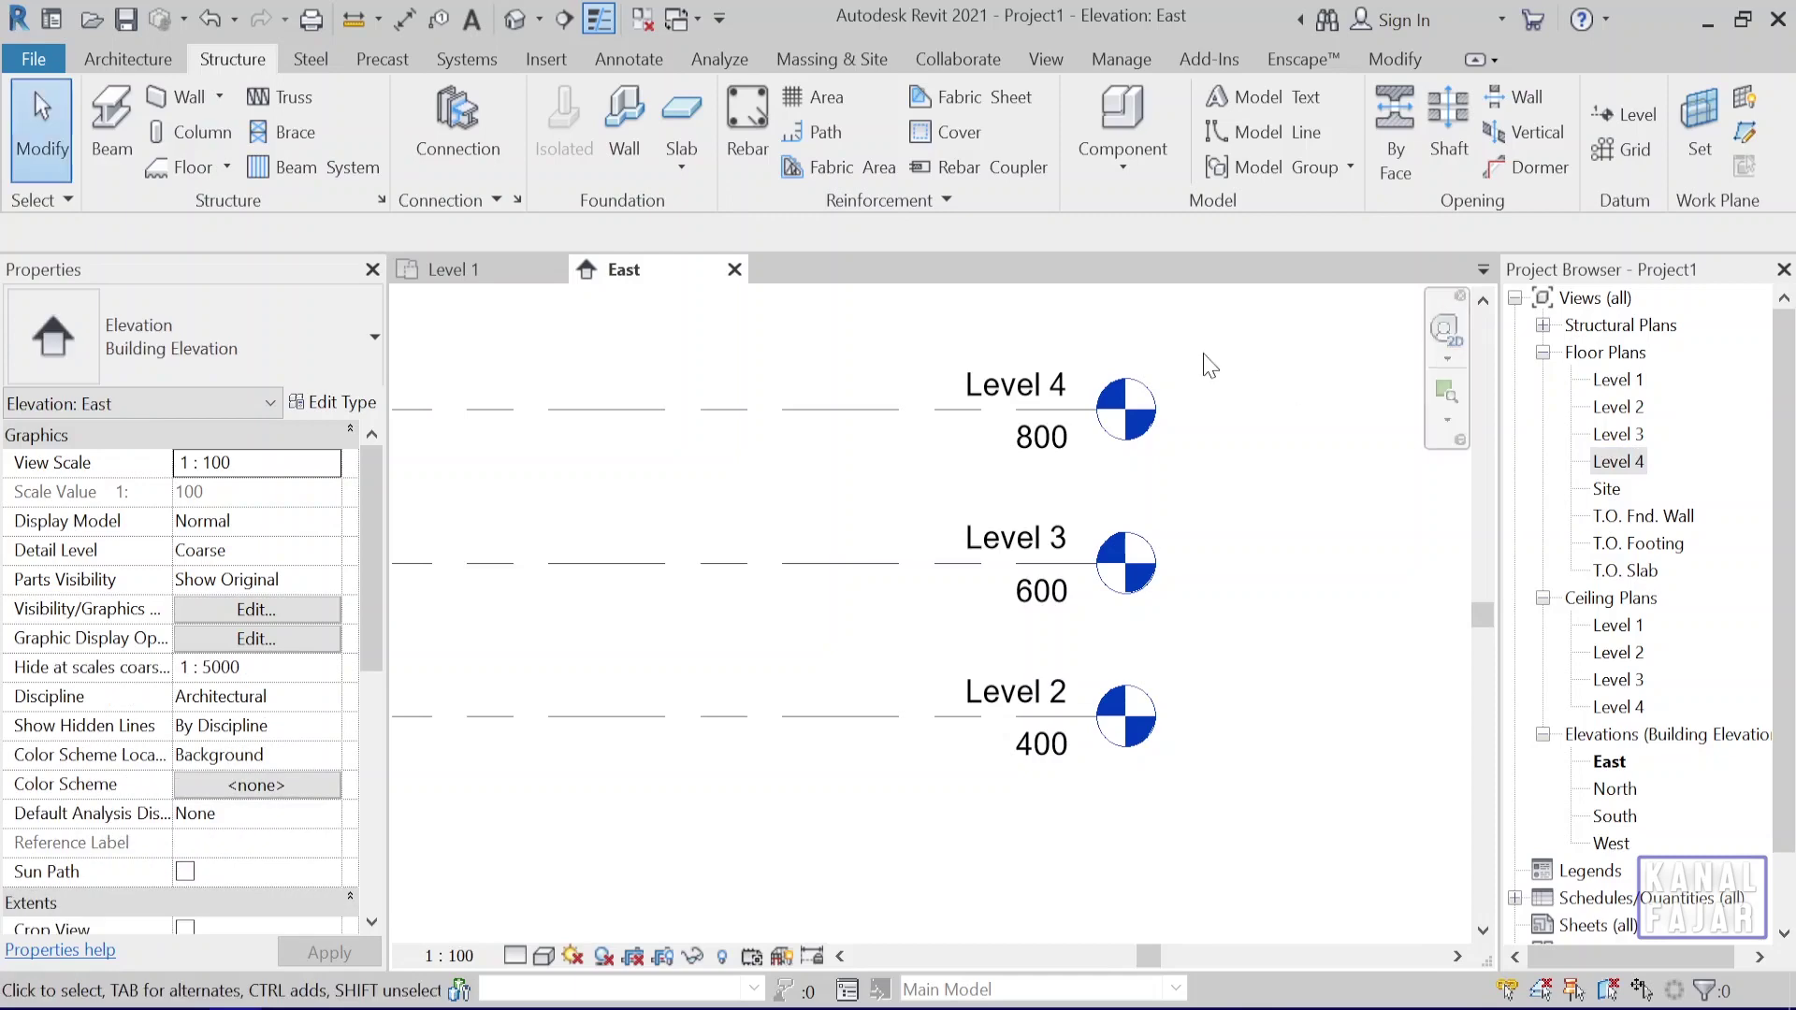
left_click(481, 271)
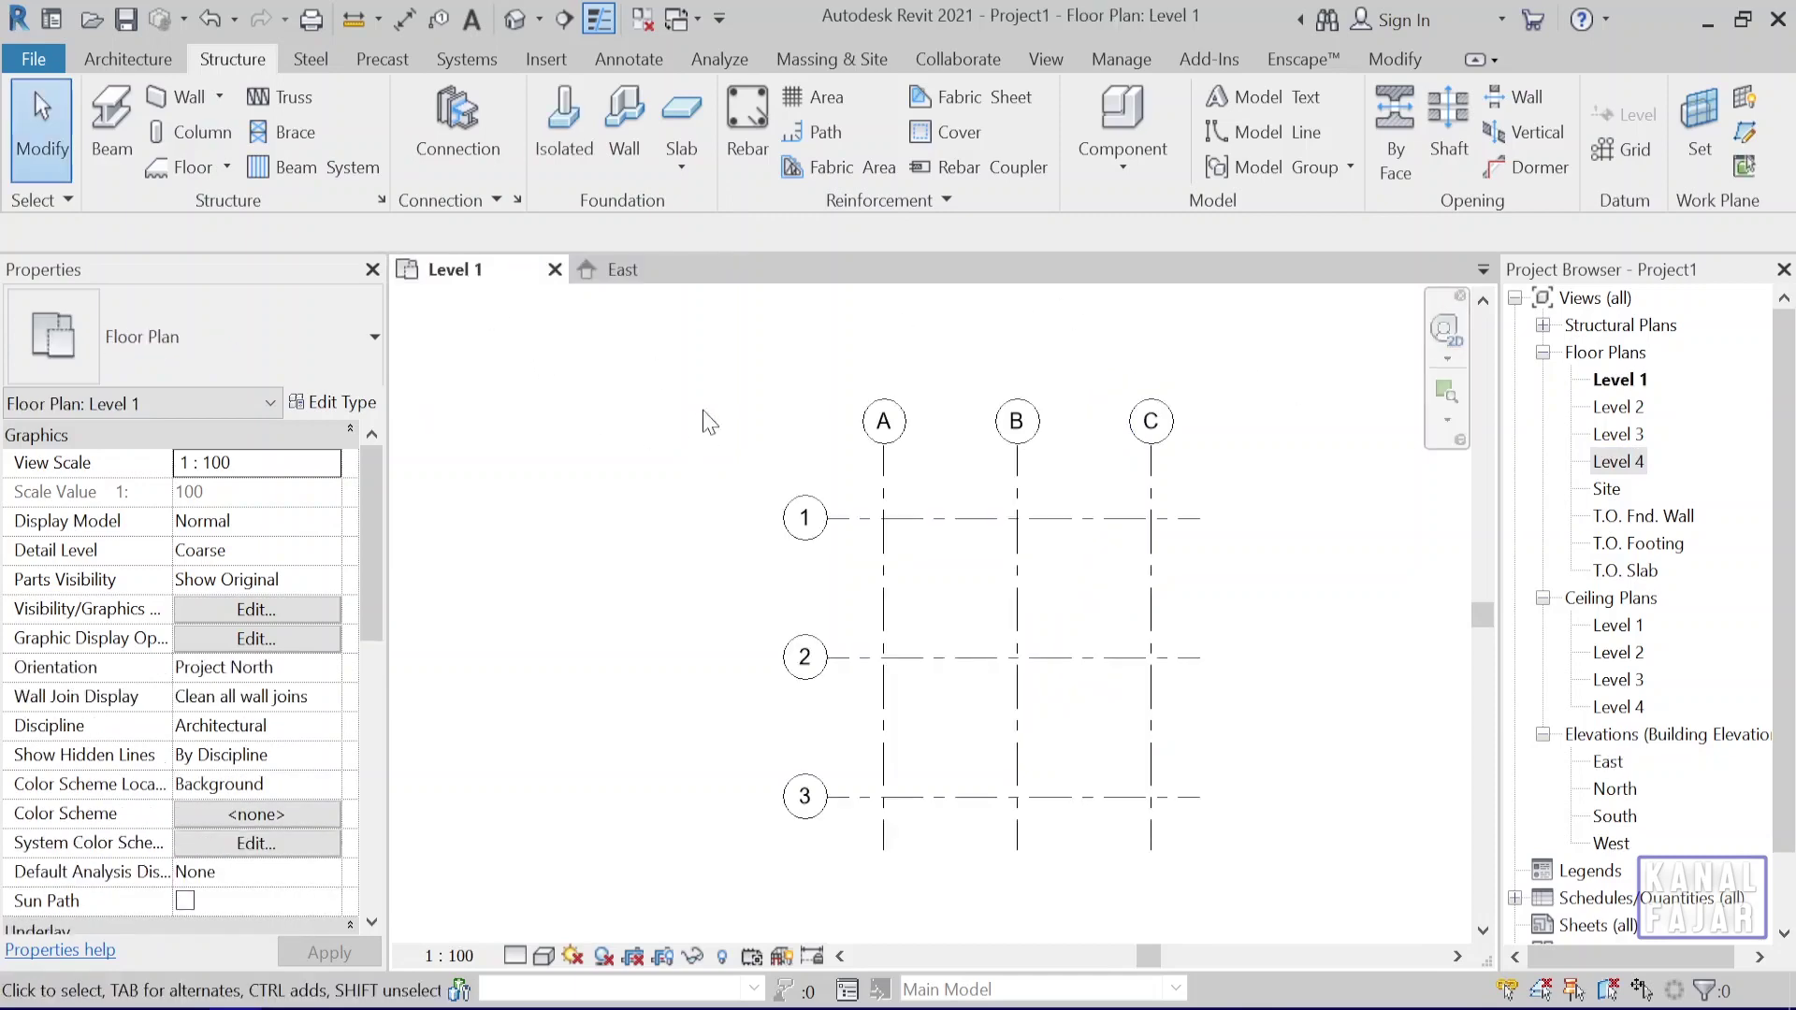
left_click_drag(695, 377, 1232, 874)
left_click(1337, 651)
double_click(1631, 405)
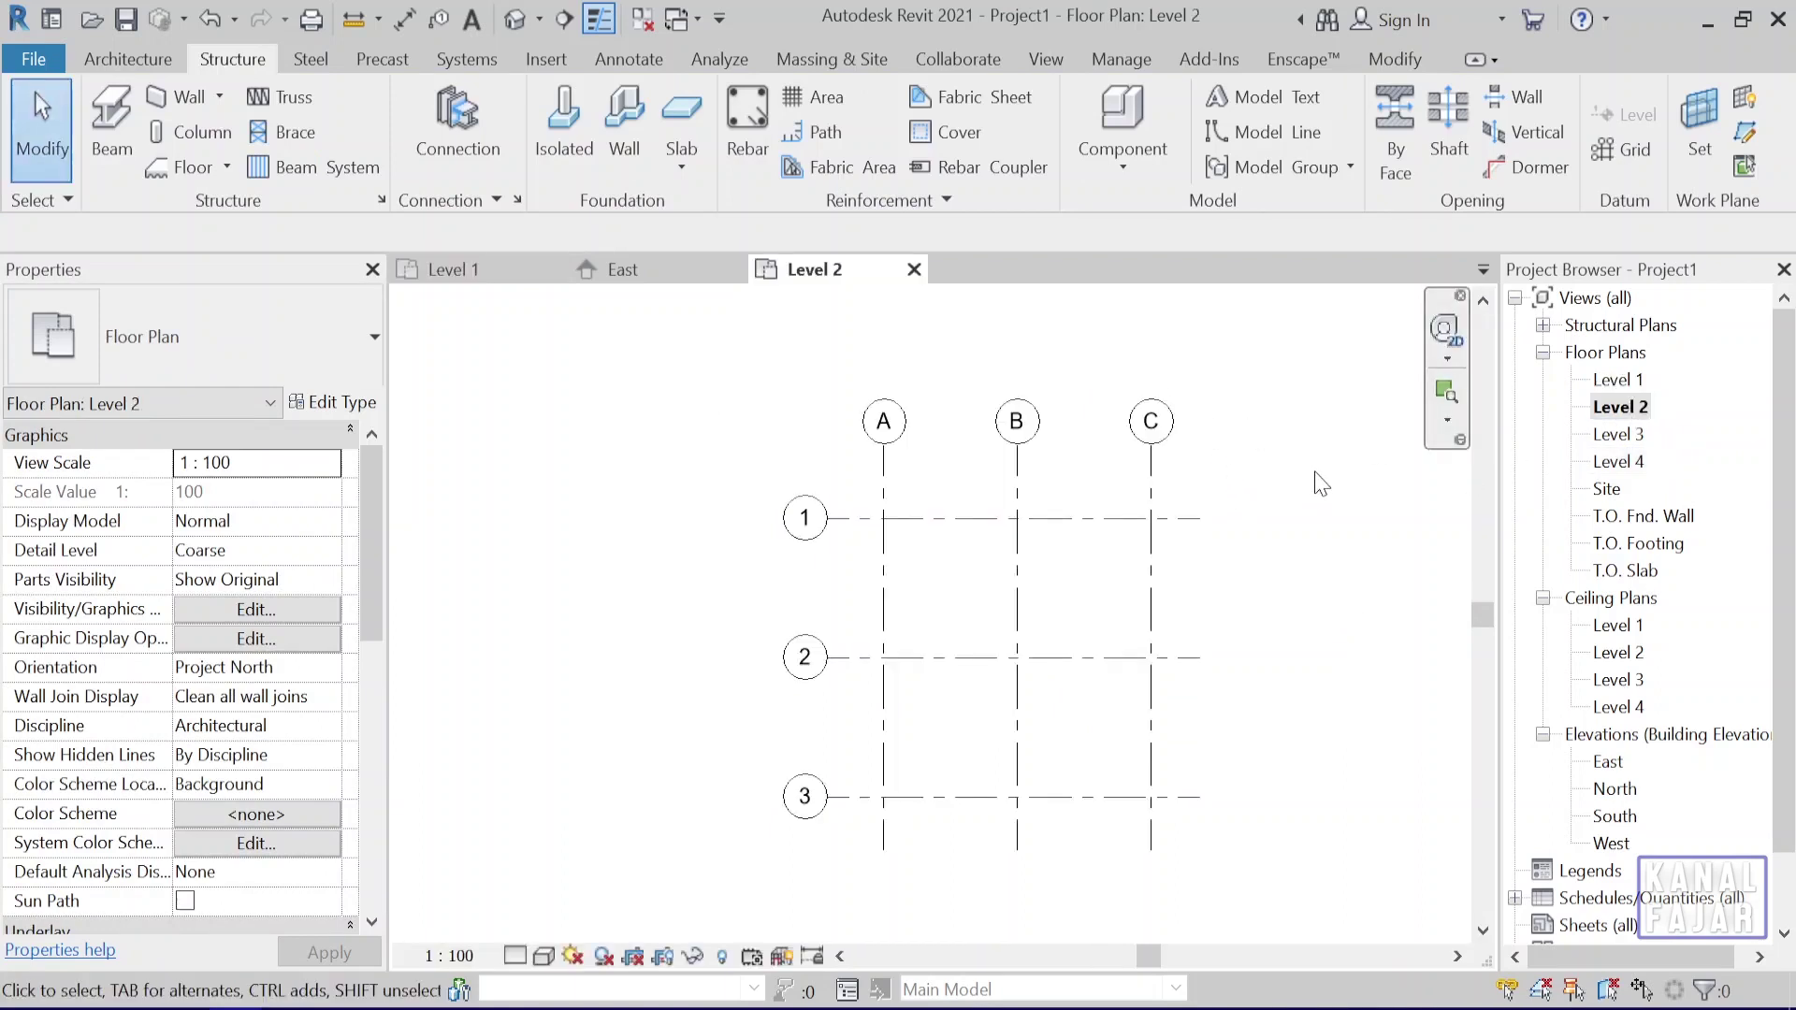
double_click(1615, 437)
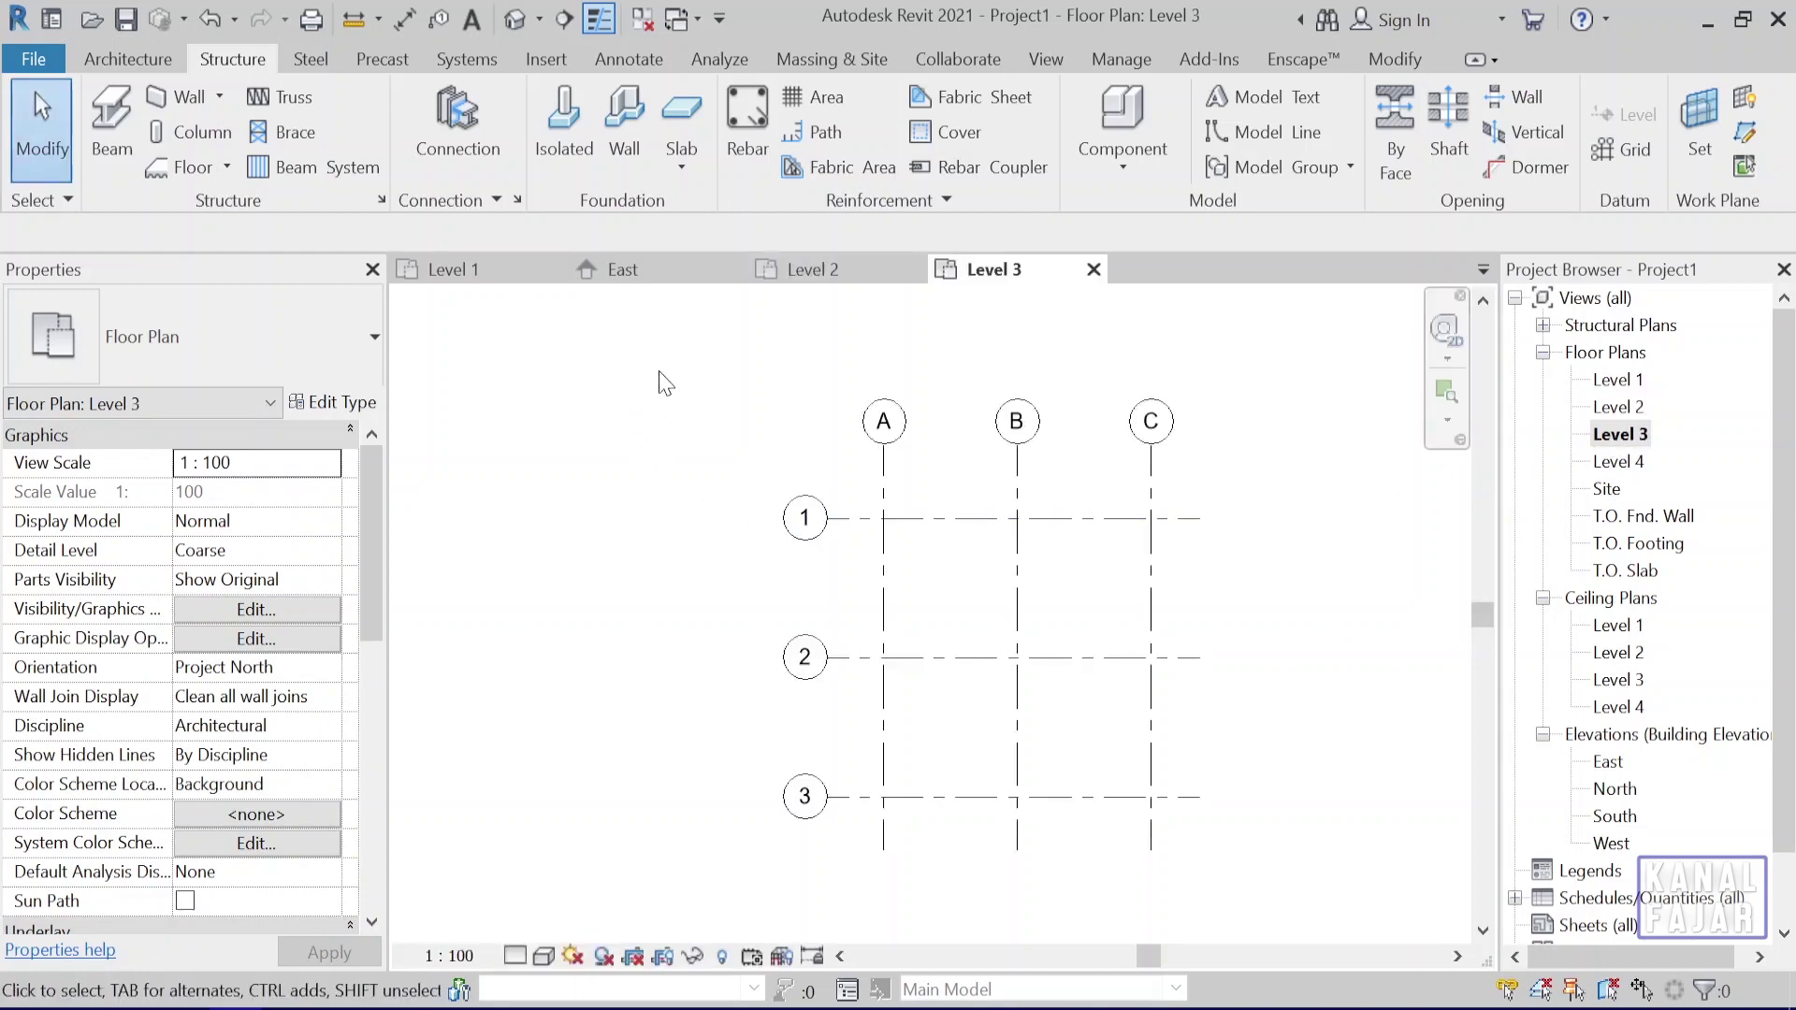
left_click_drag(658, 368, 1231, 890)
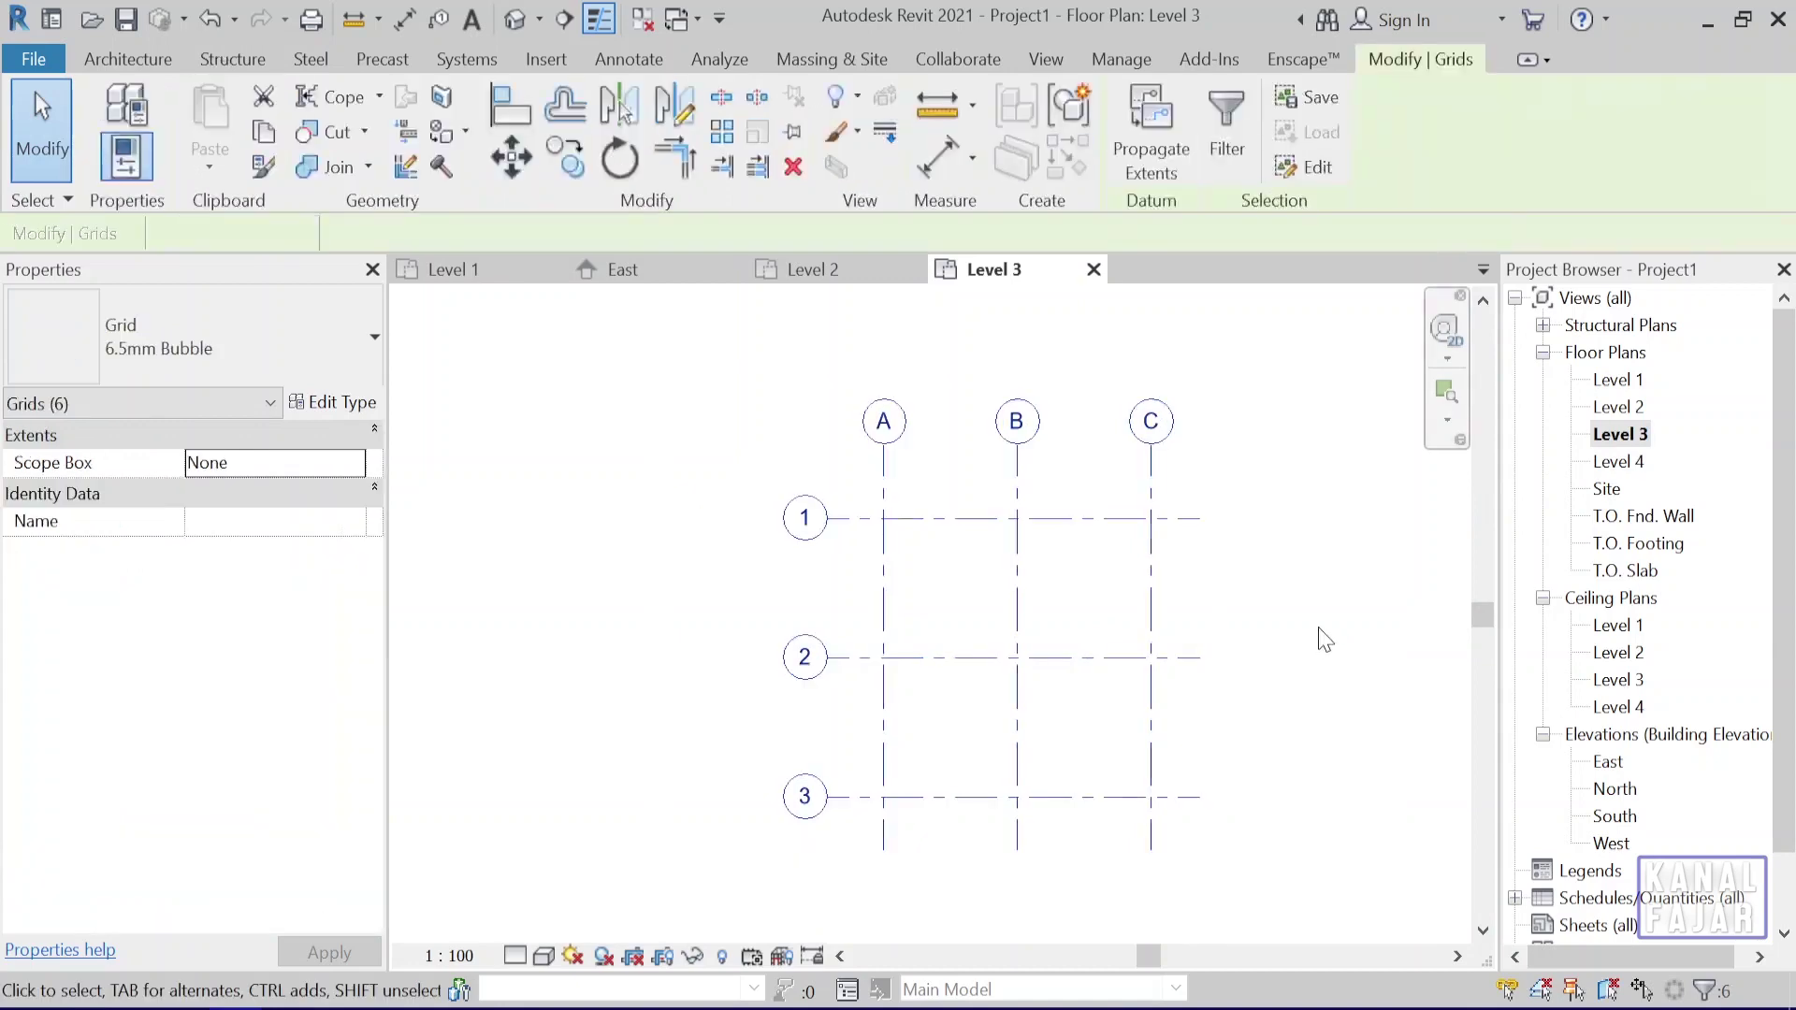
key("Escape")
Open and zoom around the Level 4 plan, then return to the East elevation
double_click(1616, 463)
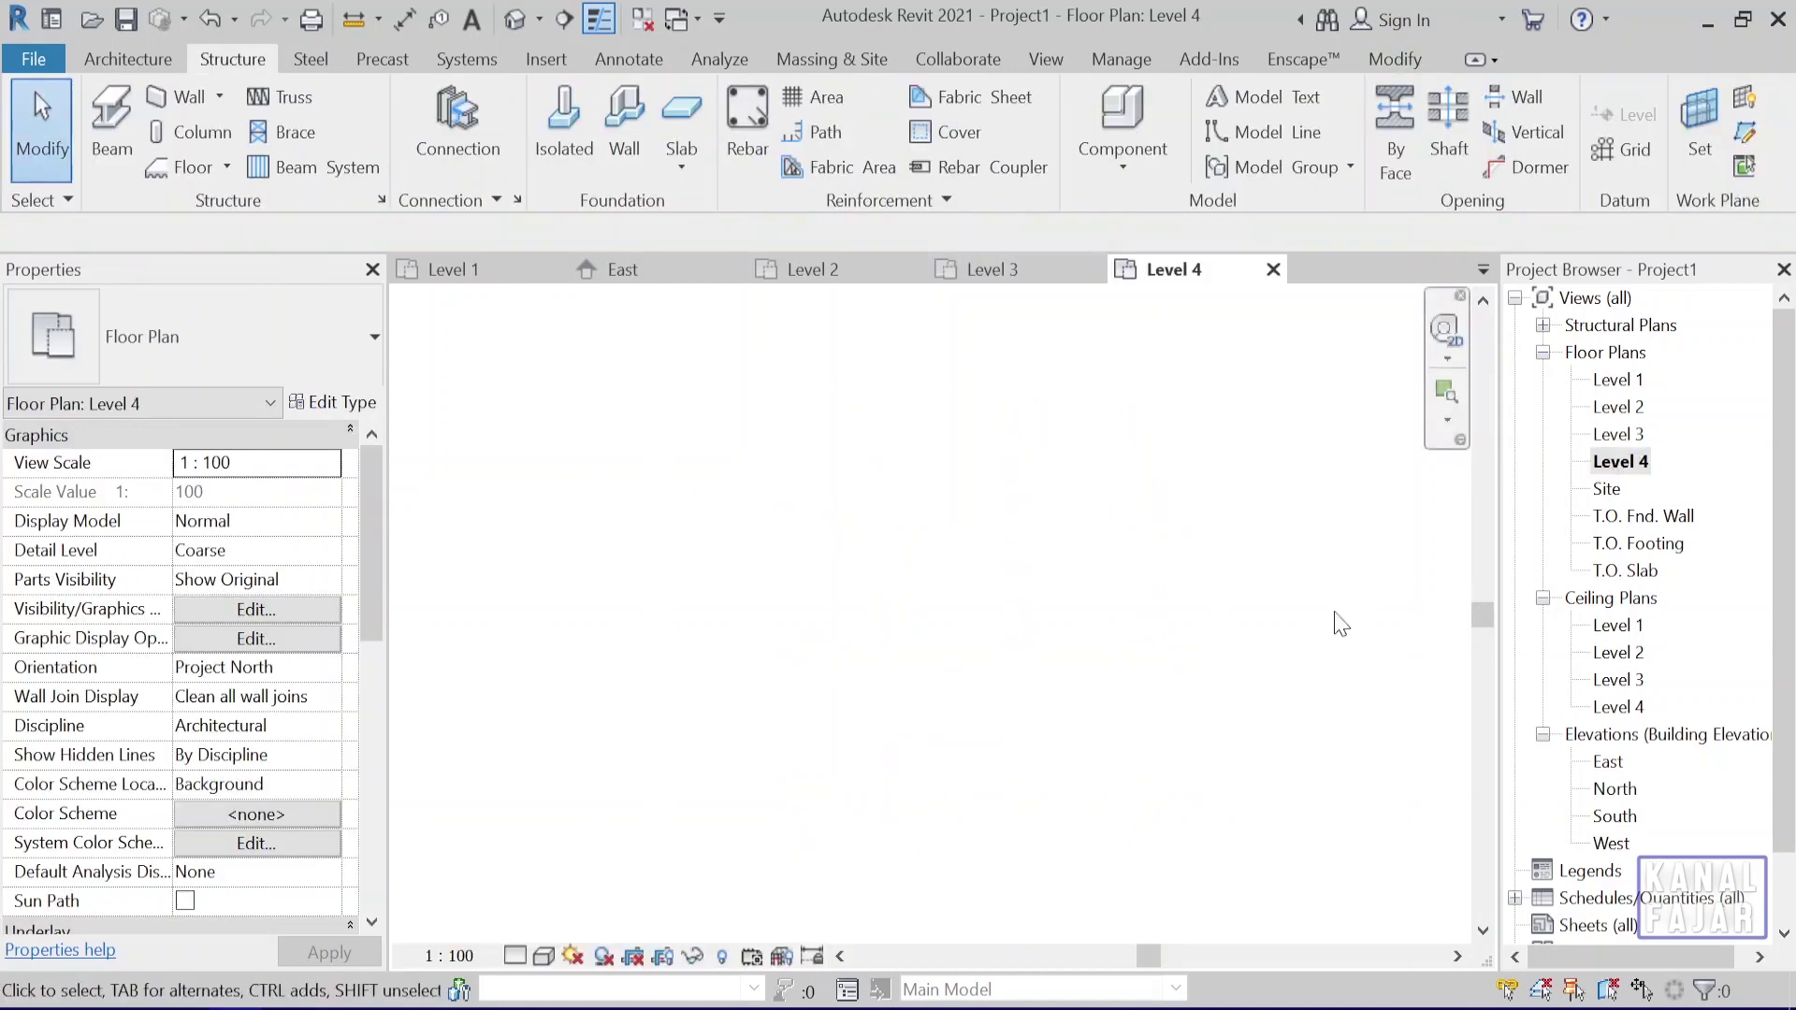
scroll(1156, 787, "down", 3)
middle_click_drag(1163, 786, 1151, 746)
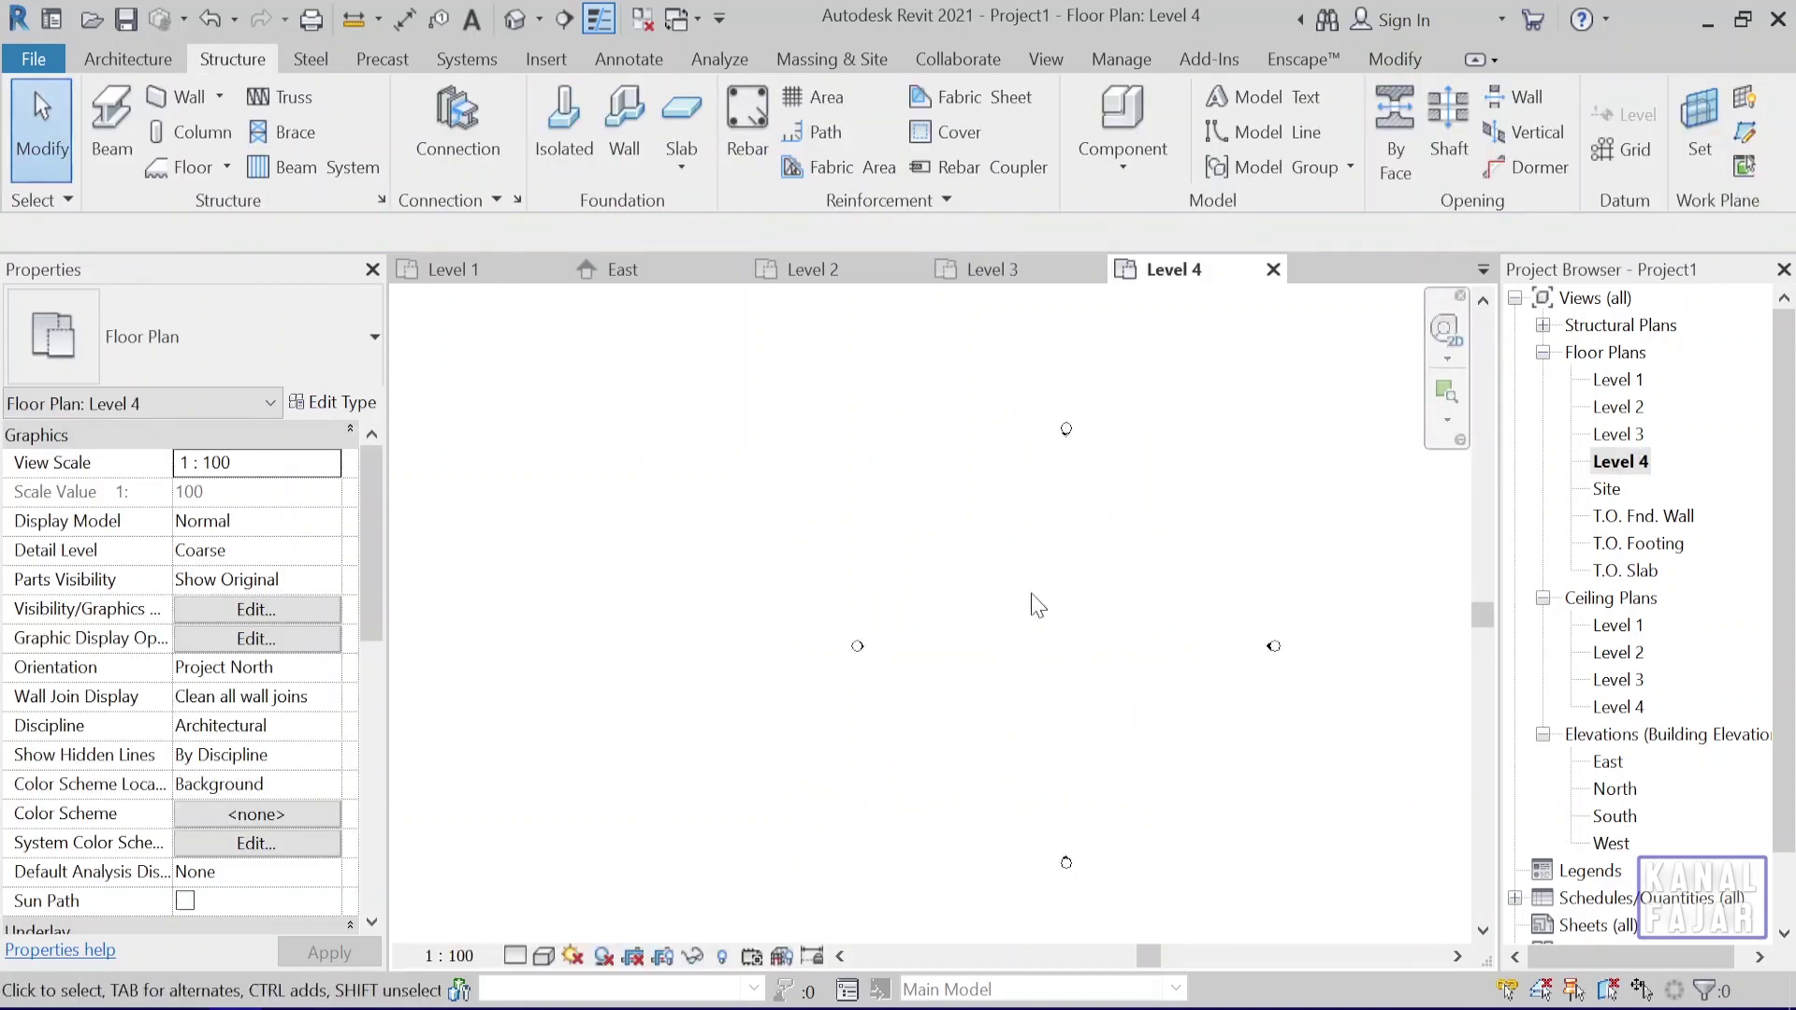
left_click_drag(1027, 580, 1190, 769)
scroll(1101, 718, "up", 2)
middle_click_drag(1113, 728, 1119, 735)
left_click(621, 269)
scroll(762, 760, "down", 4)
Drag grid 1's top end above Level 4 so grids 1–3 extend past all four levels
middle_click_drag(739, 759, 1013, 646)
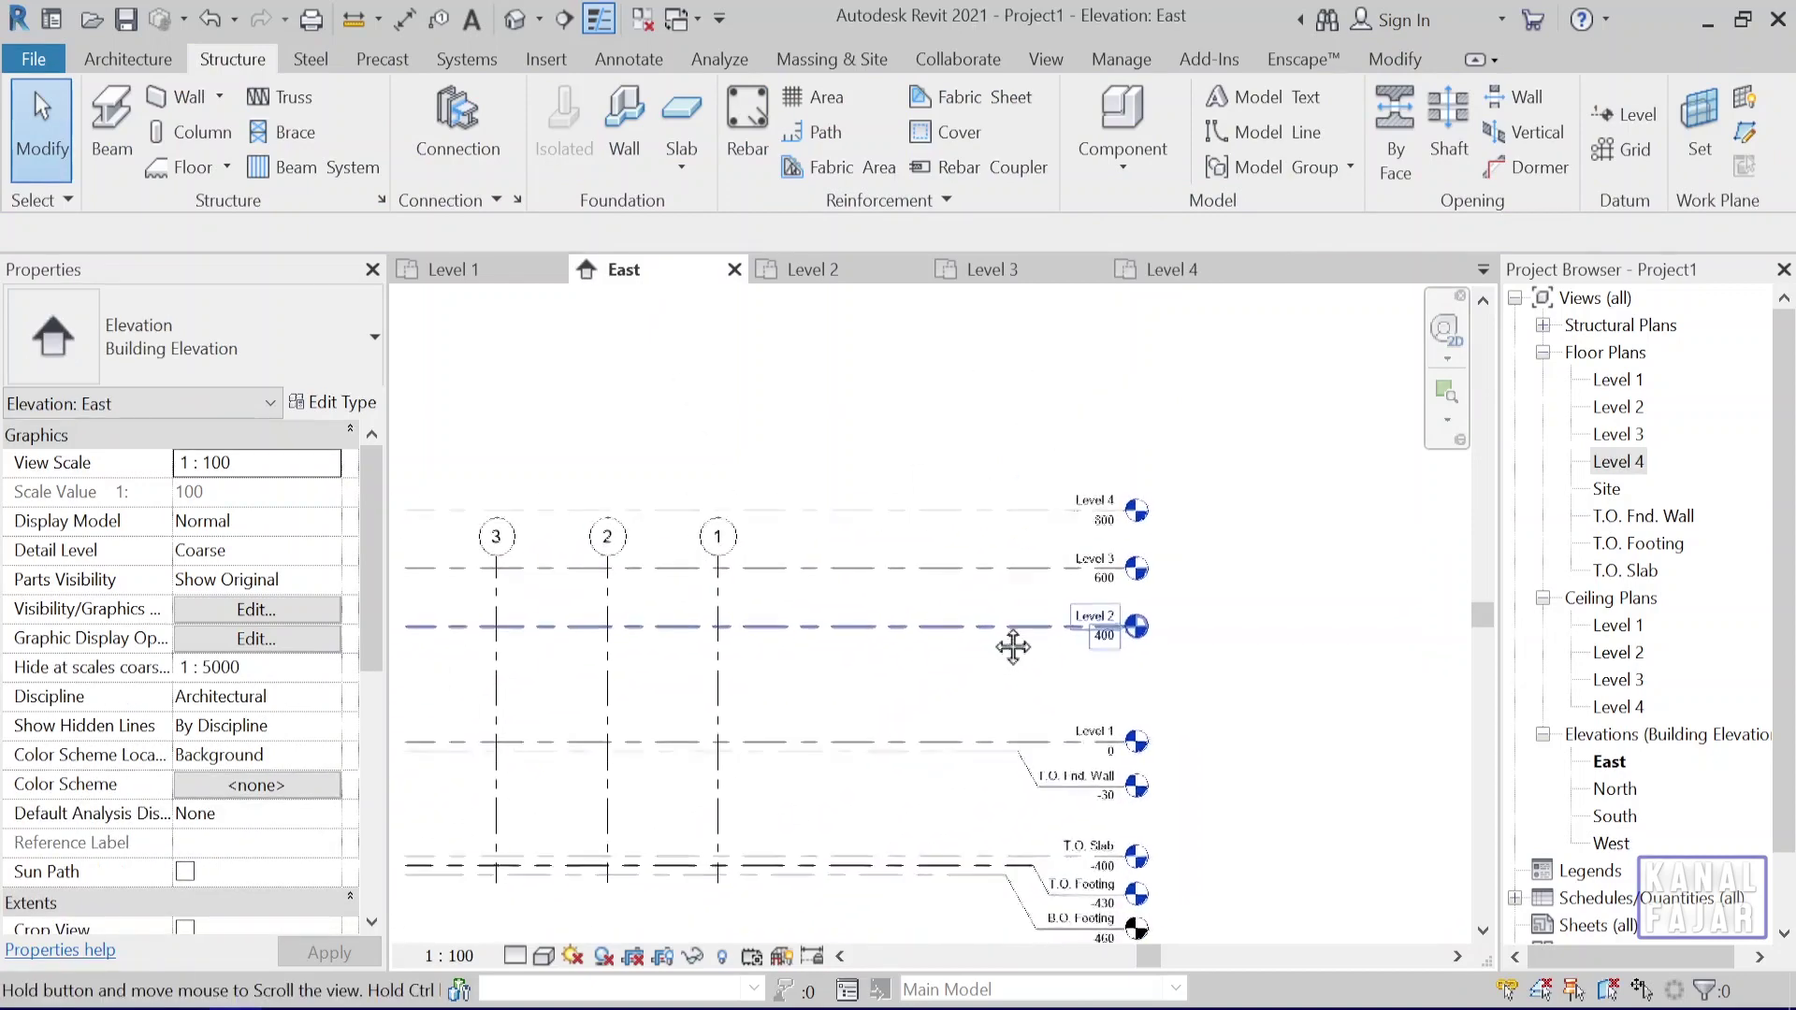
mouse_move(817, 657)
middle_mouse_down()
mouse_move(890, 581)
mouse_move(879, 614)
middle_mouse_up()
scroll(867, 574, "up", 1)
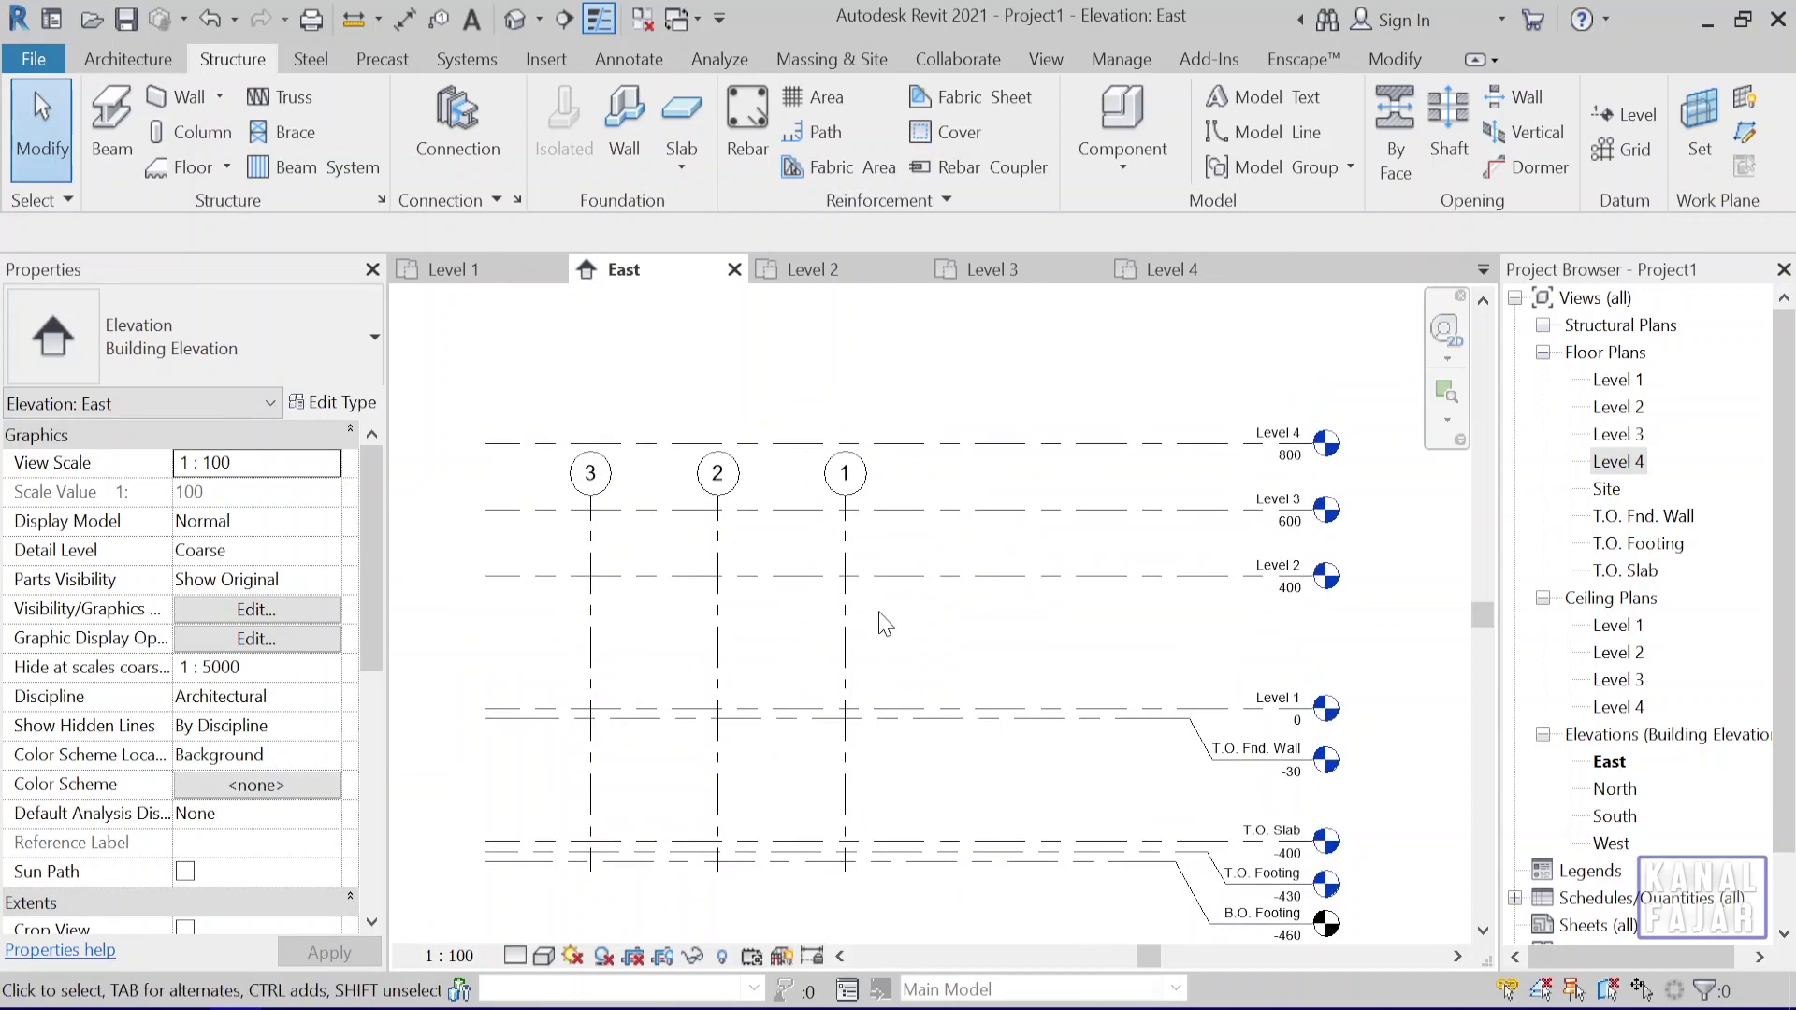
left_click(852, 616)
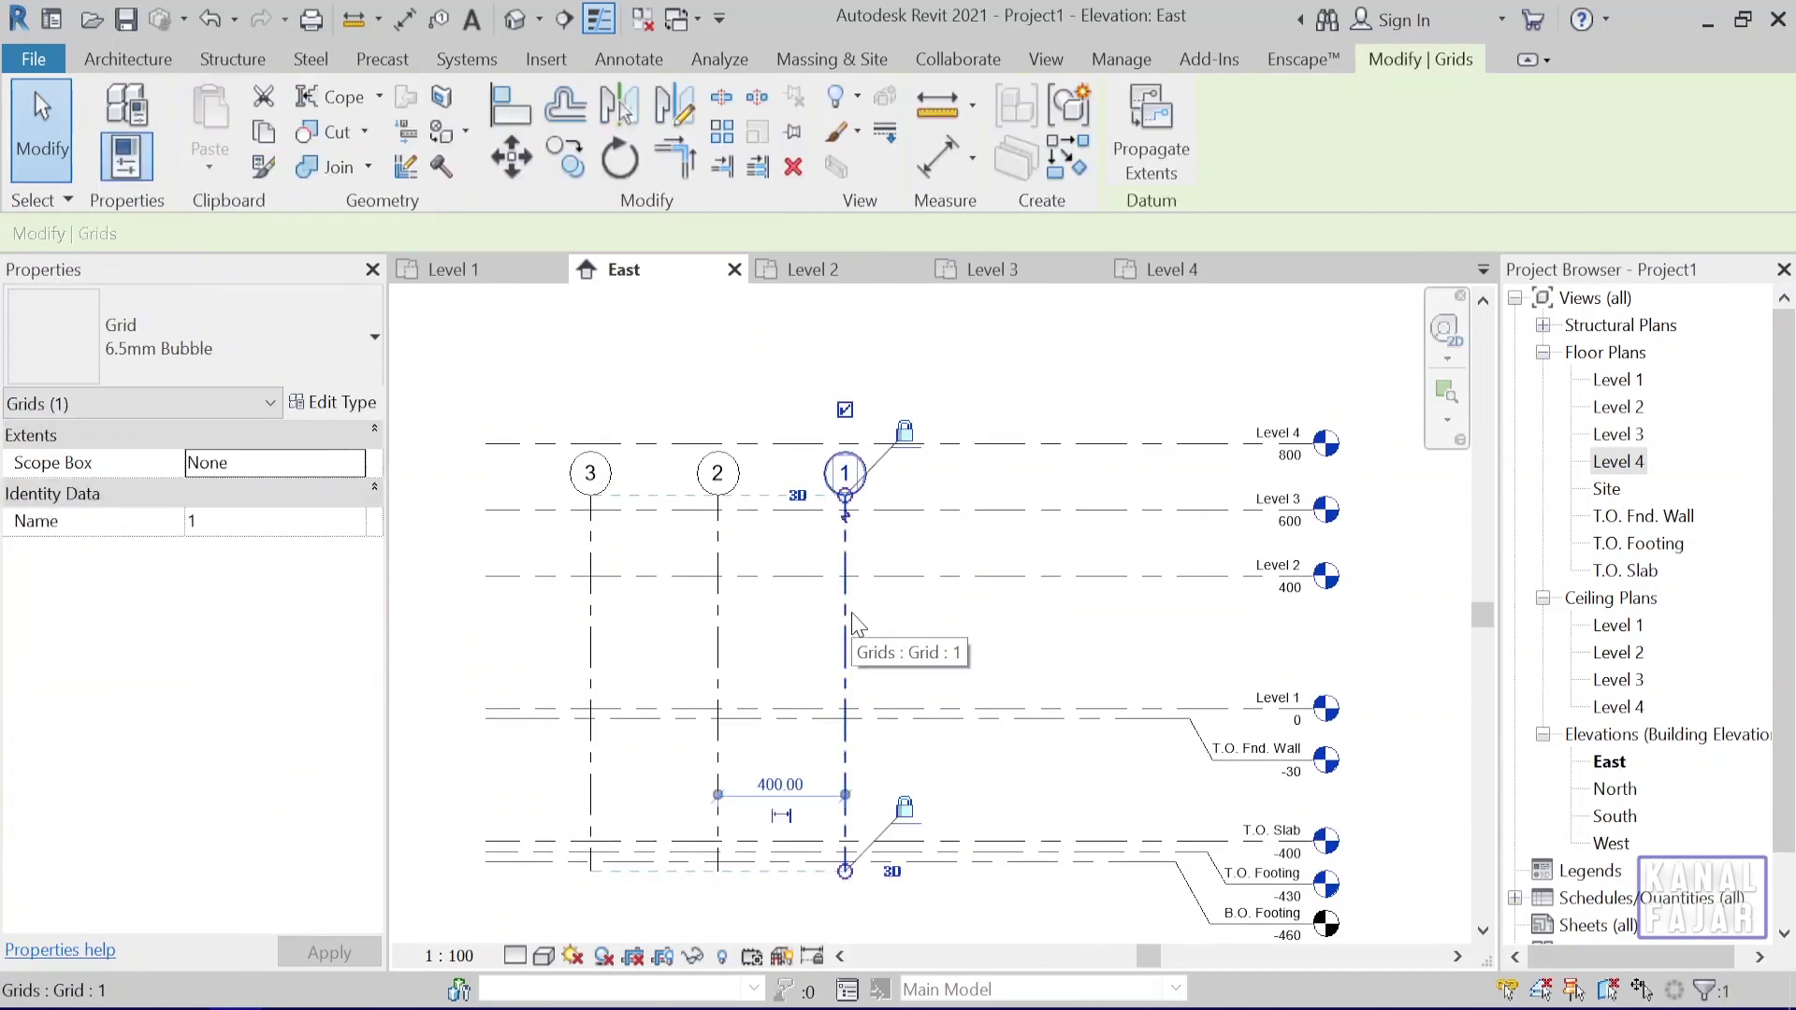
scroll(982, 601, "up", 1)
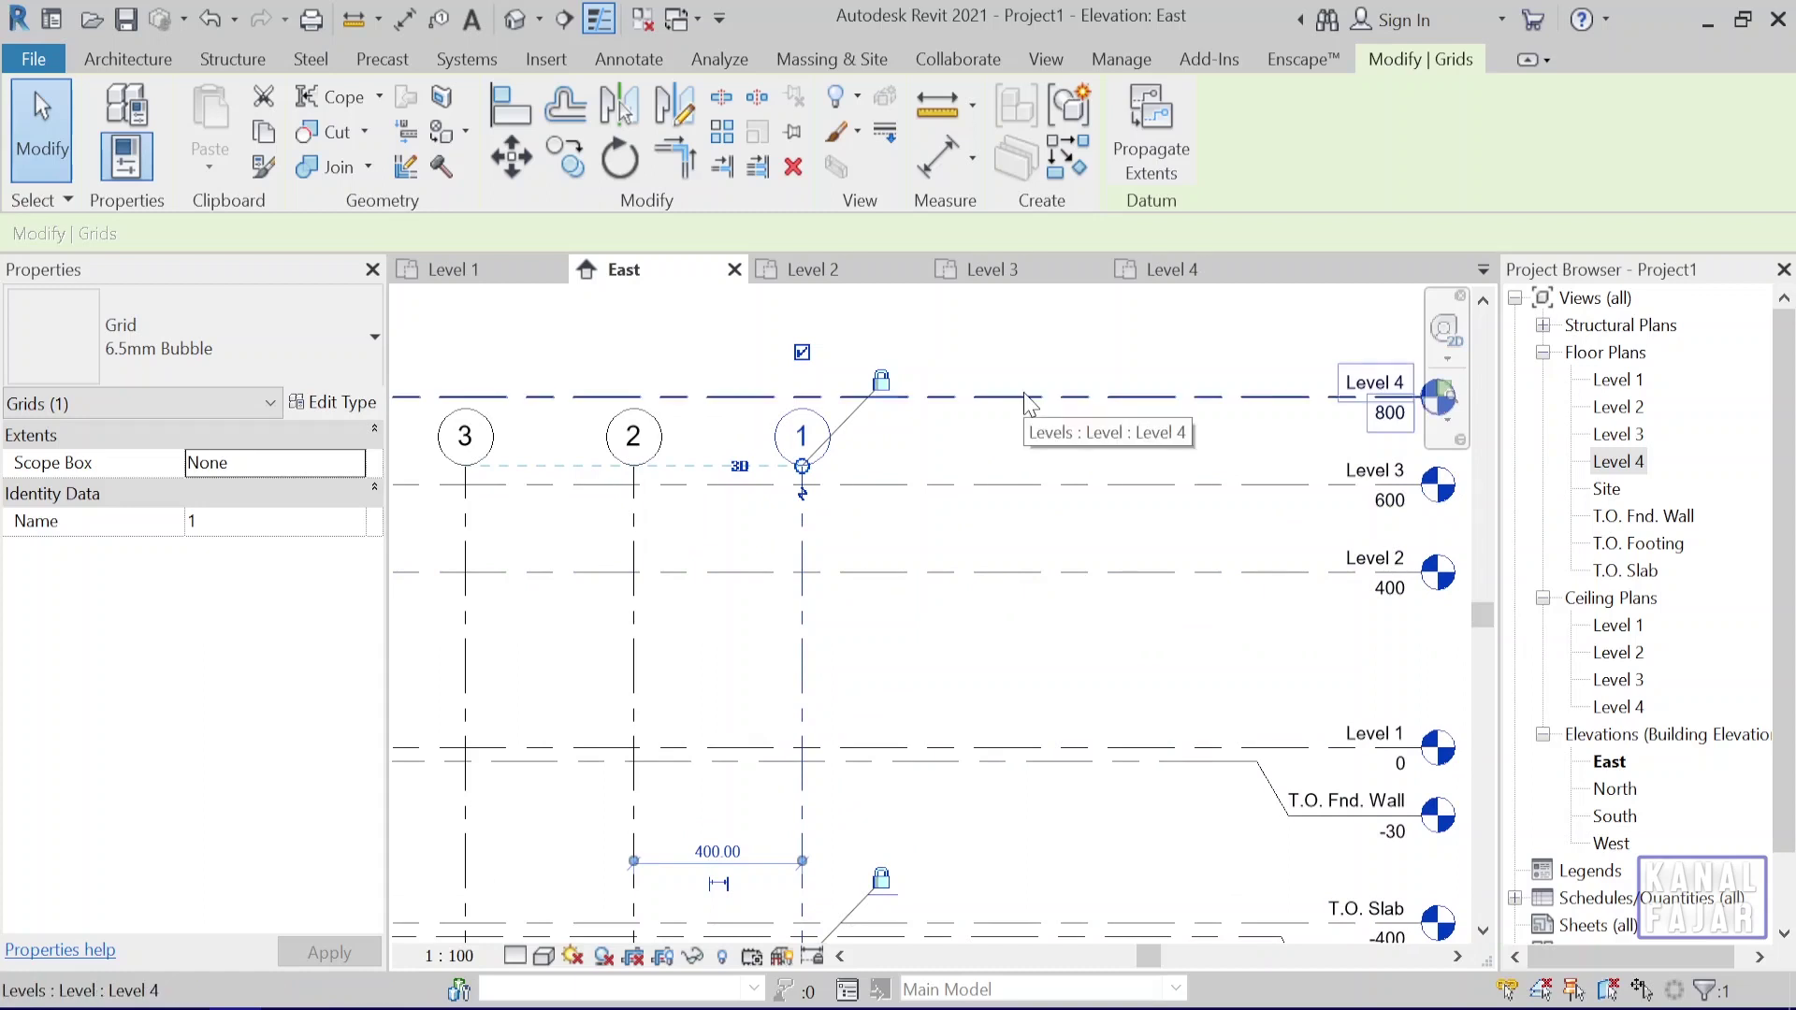
left_click(1028, 617)
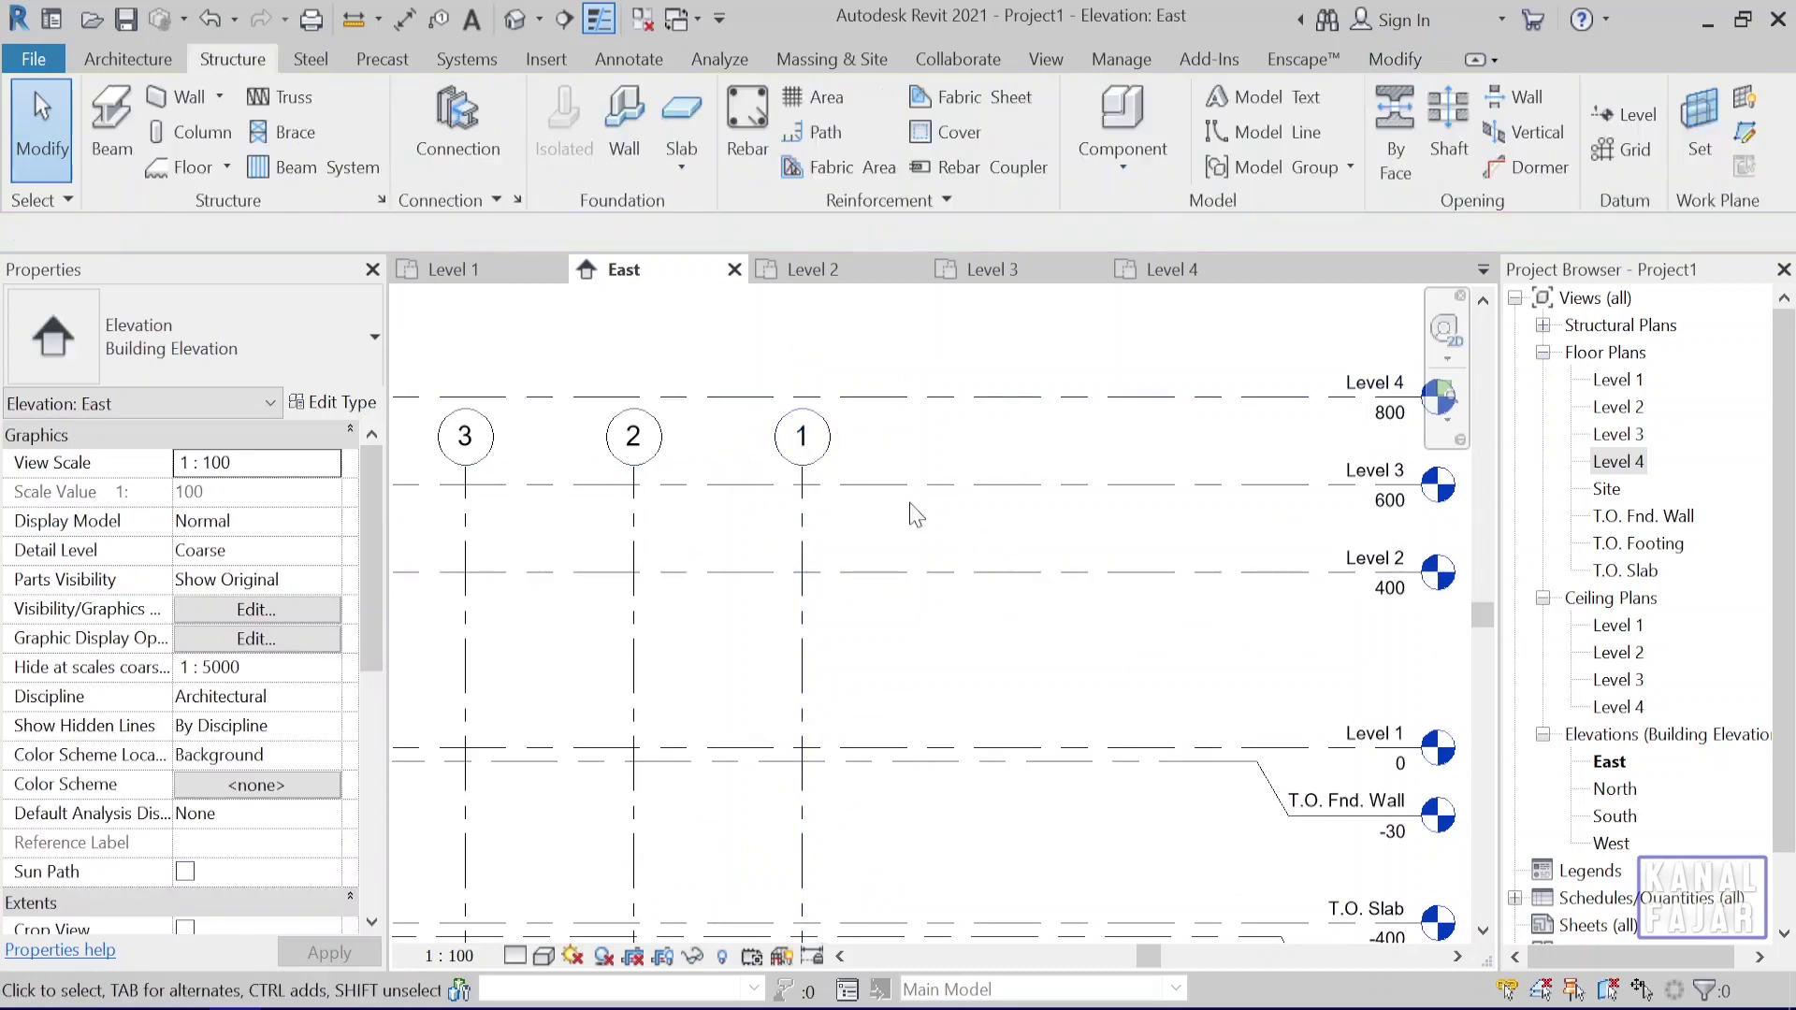
left_click(809, 554)
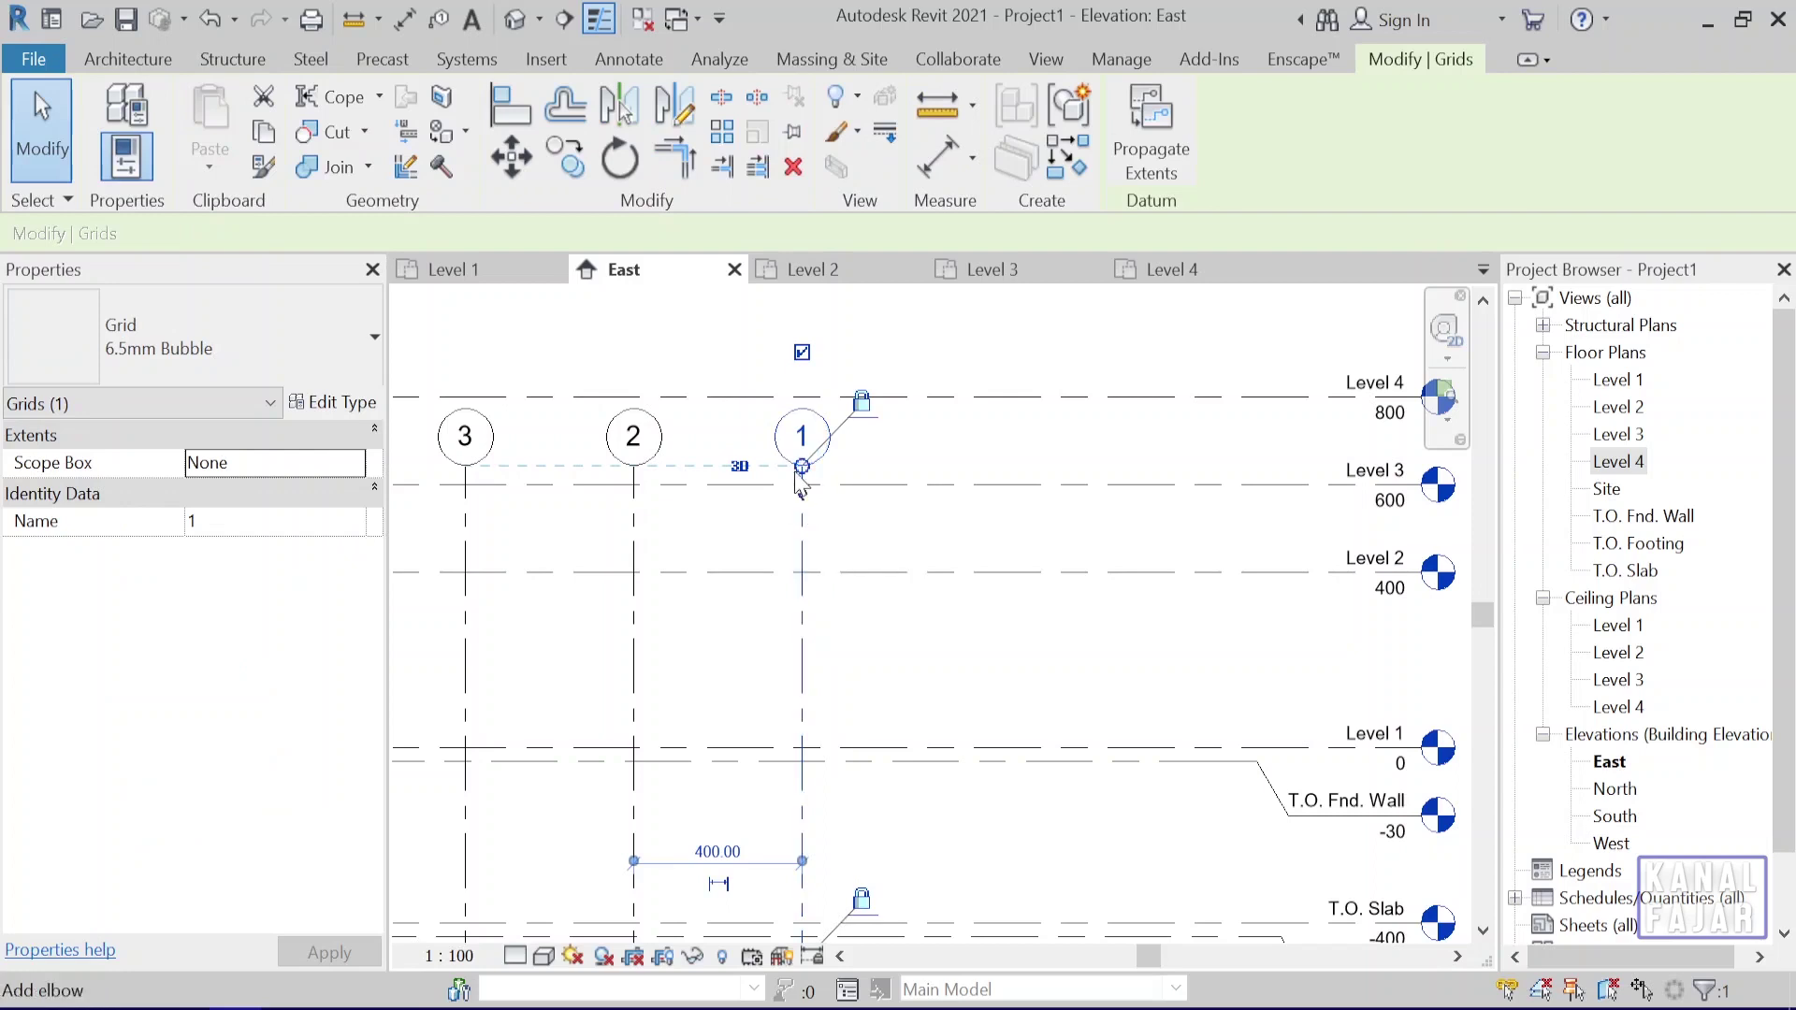
left_click_drag(802, 466, 801, 337)
left_click(1045, 349)
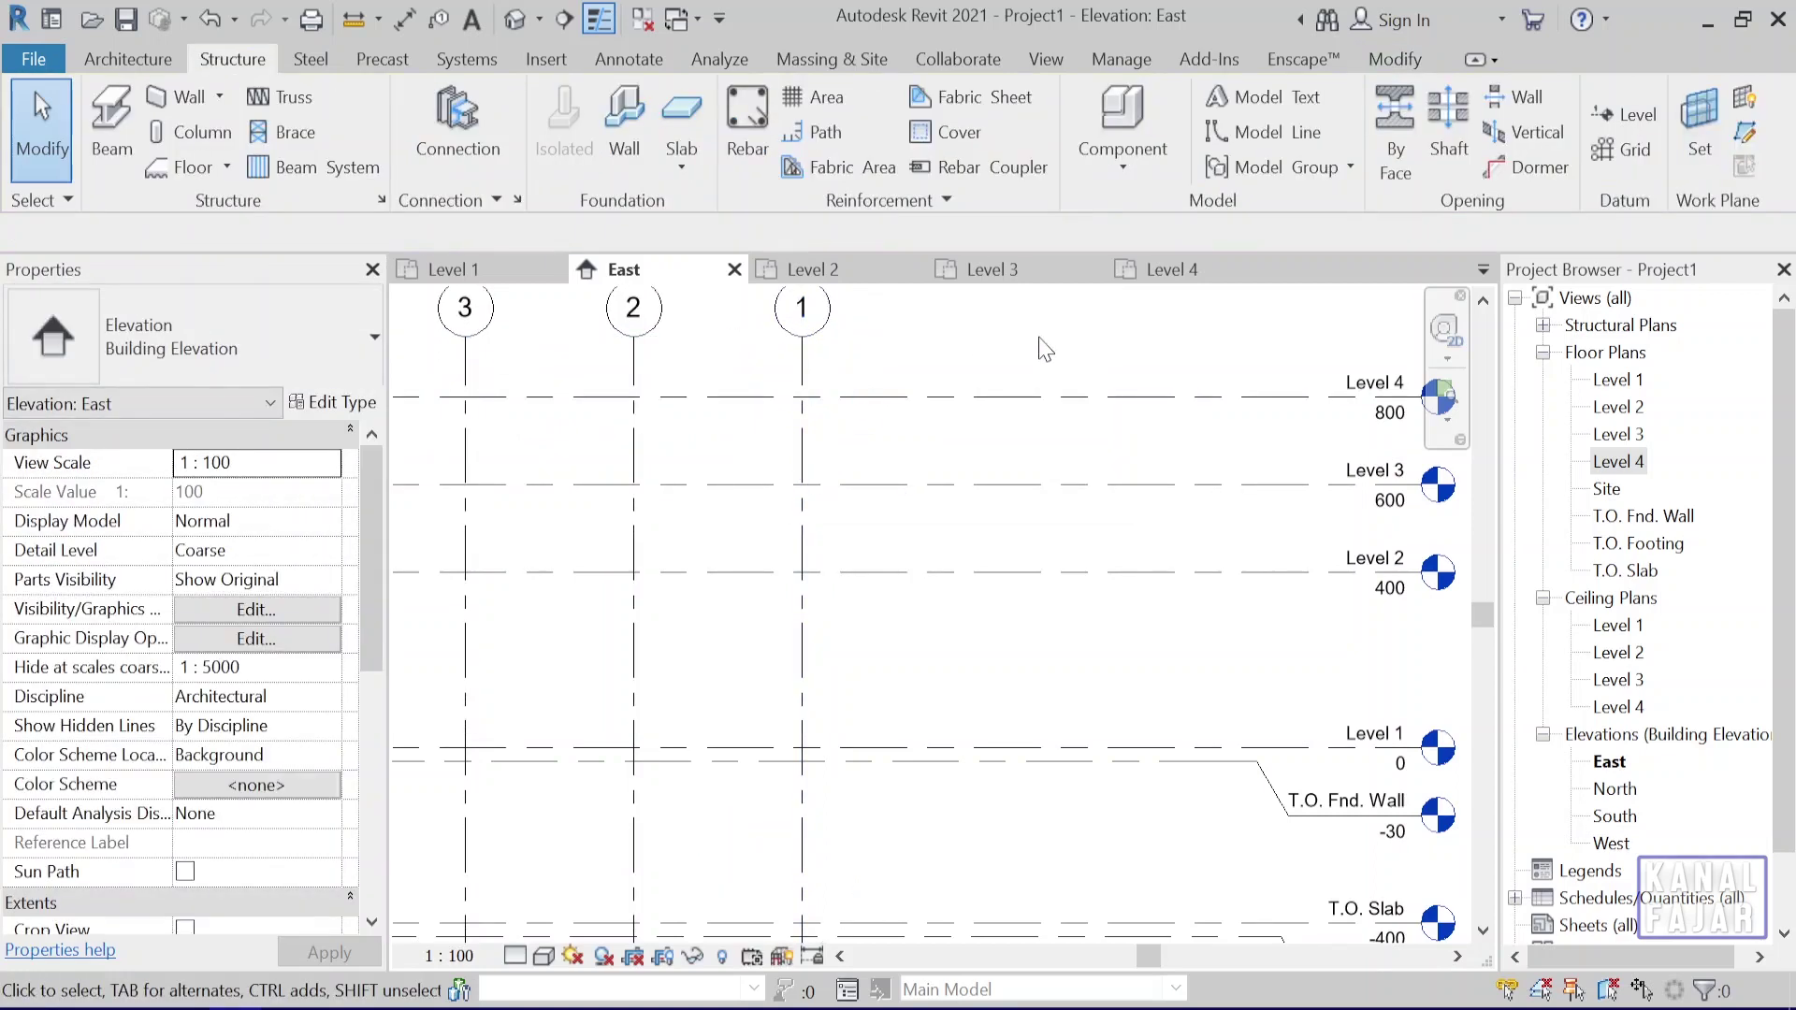
Window-select grids in the Level 4 plan, which shows only grids 1–3
left_click(1171, 269)
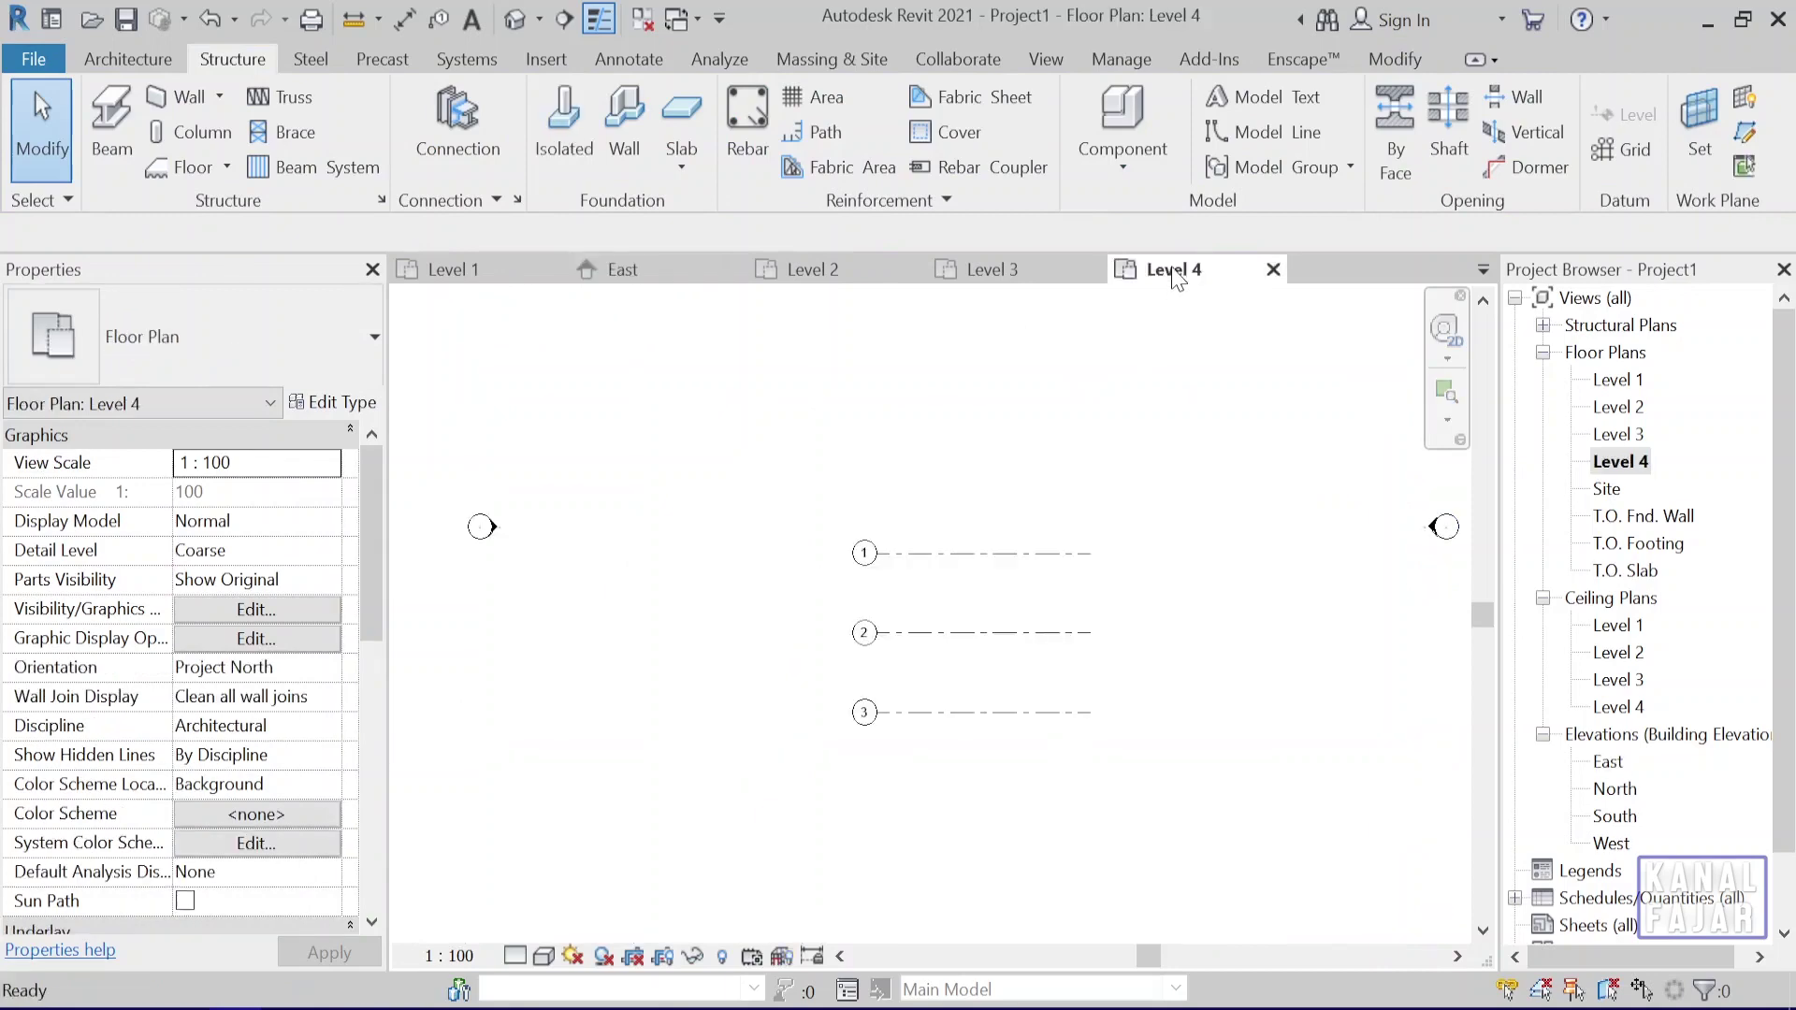
mouse_move(786, 494)
left_mouse_down()
mouse_move(898, 609)
mouse_move(1178, 775)
left_mouse_up()
key("Escape")
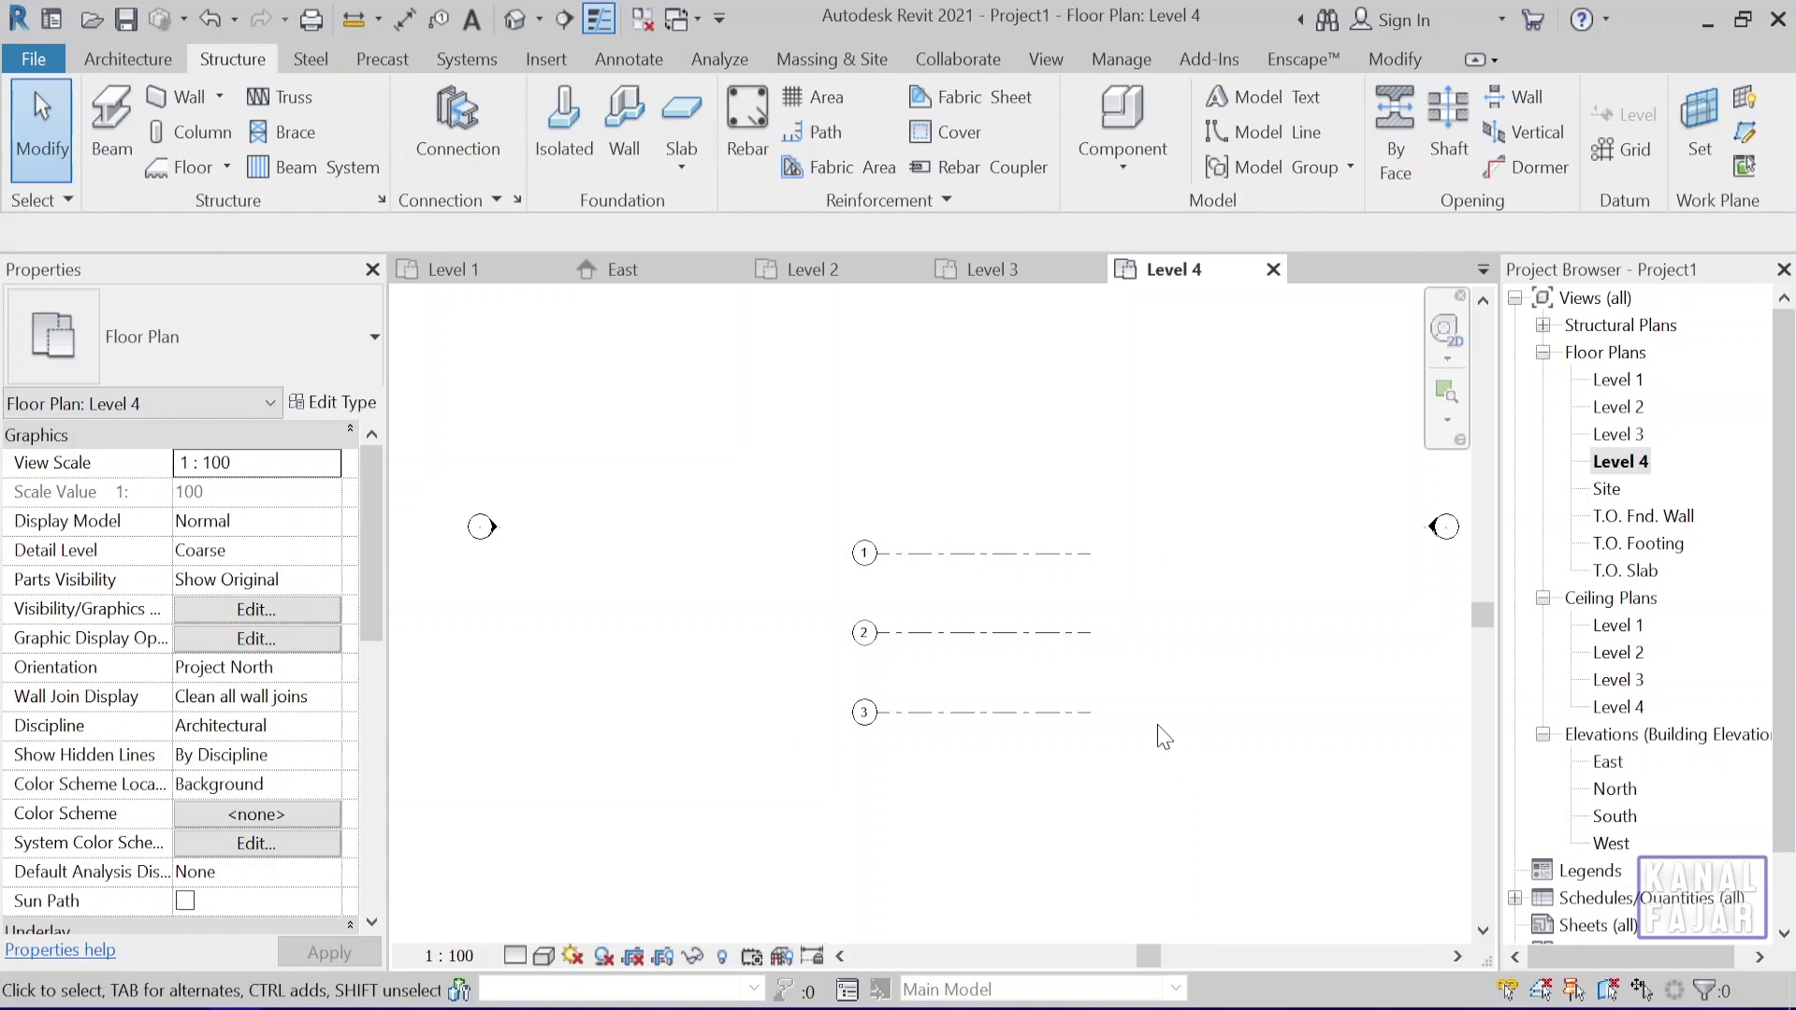
In the North elevation, drag grid A's top end above Level 4 to extend grids A–C
double_click(1602, 791)
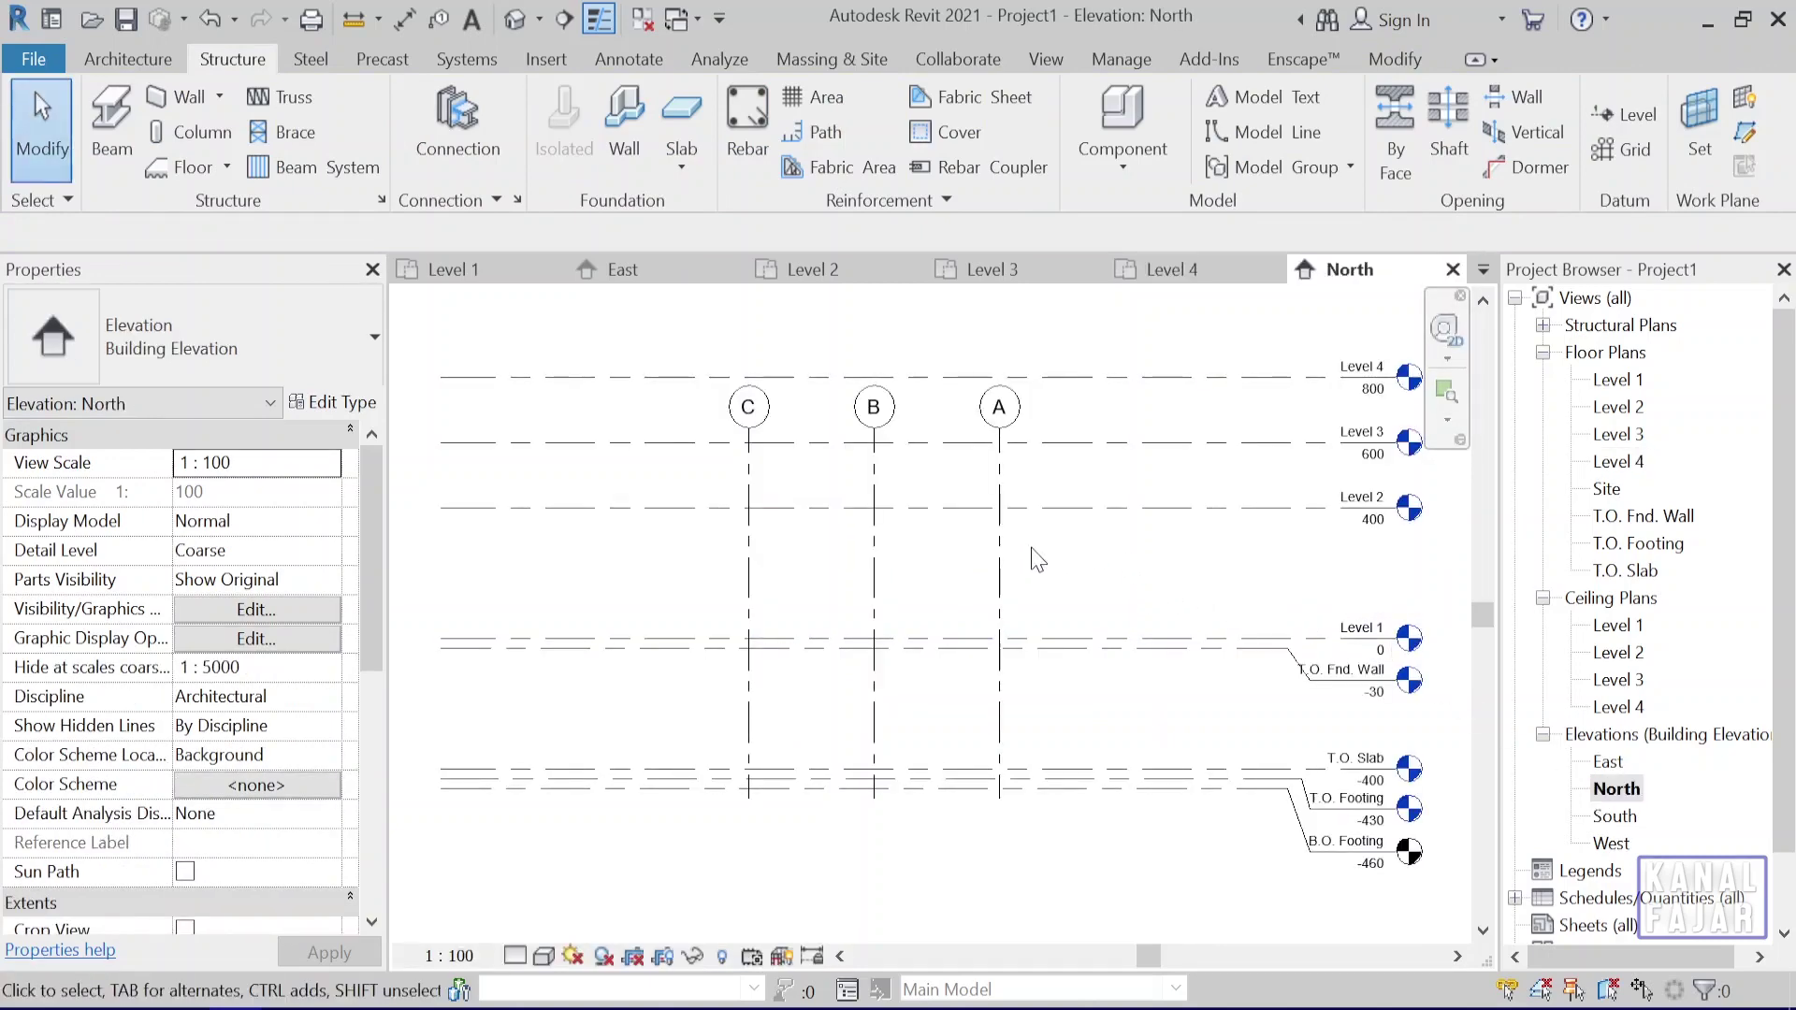
left_click(999, 421)
left_click_drag(999, 427, 999, 324)
left_click(1168, 327)
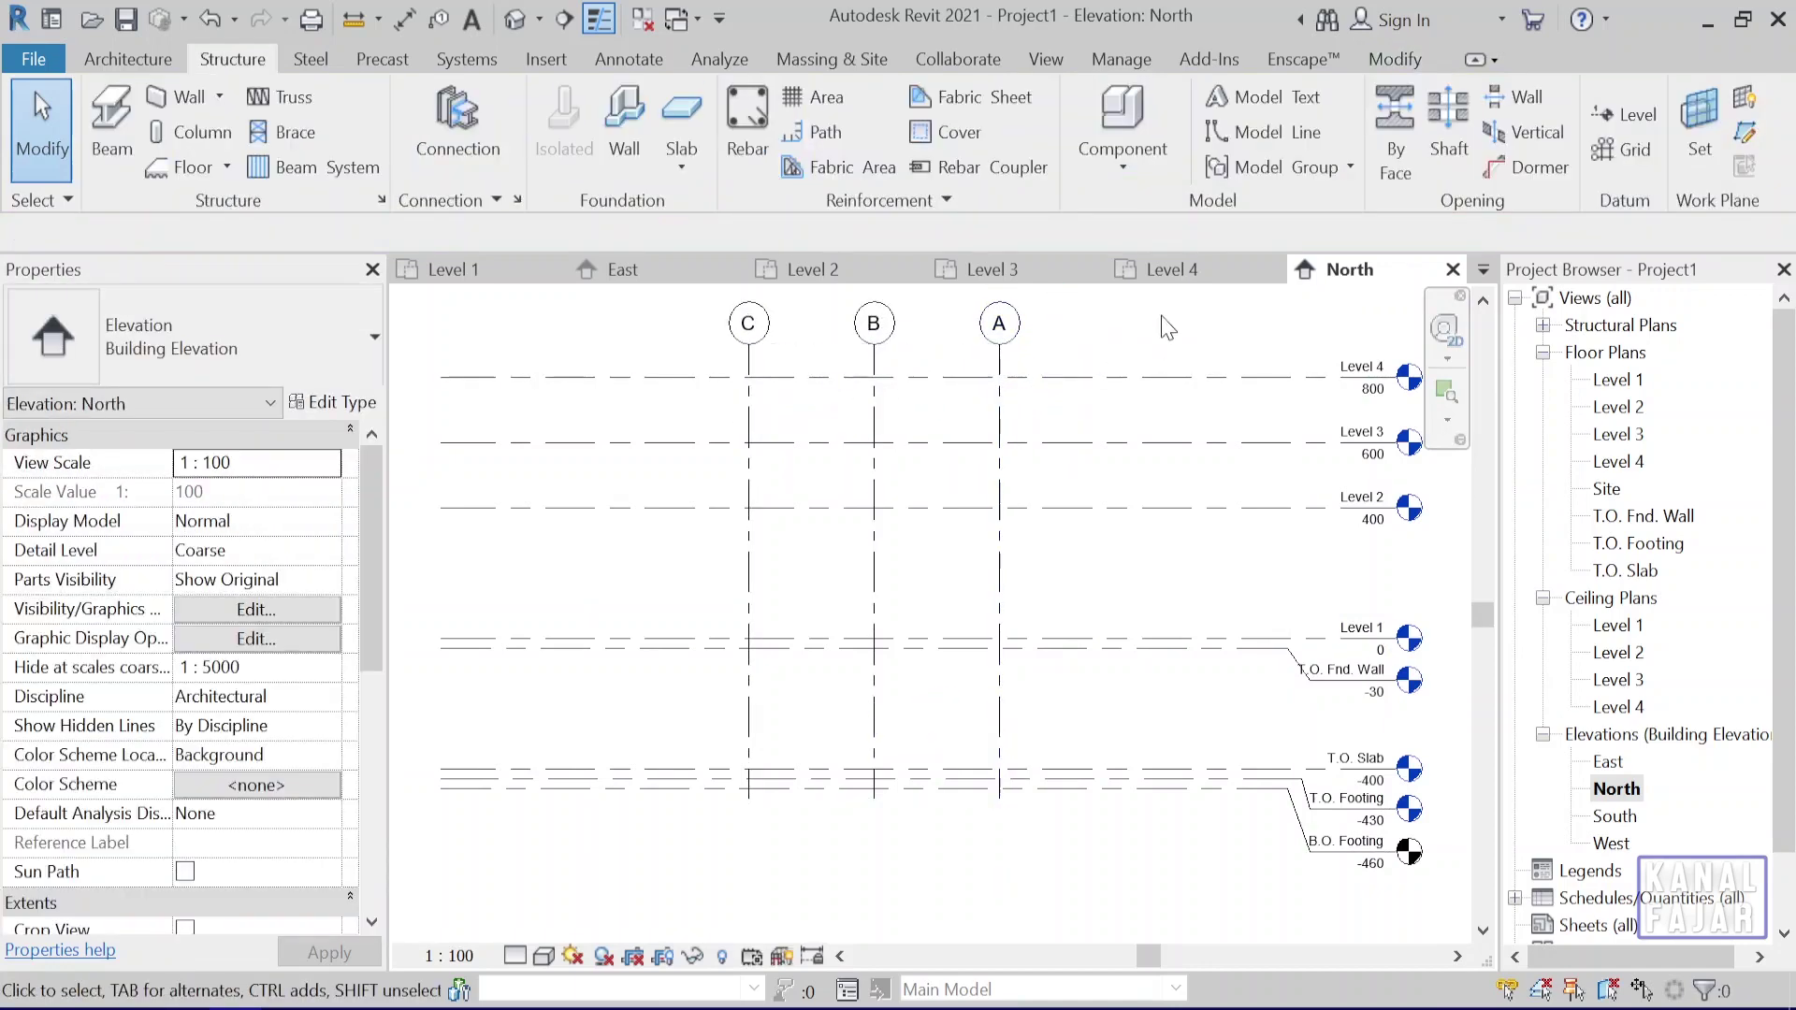
left_click(1187, 270)
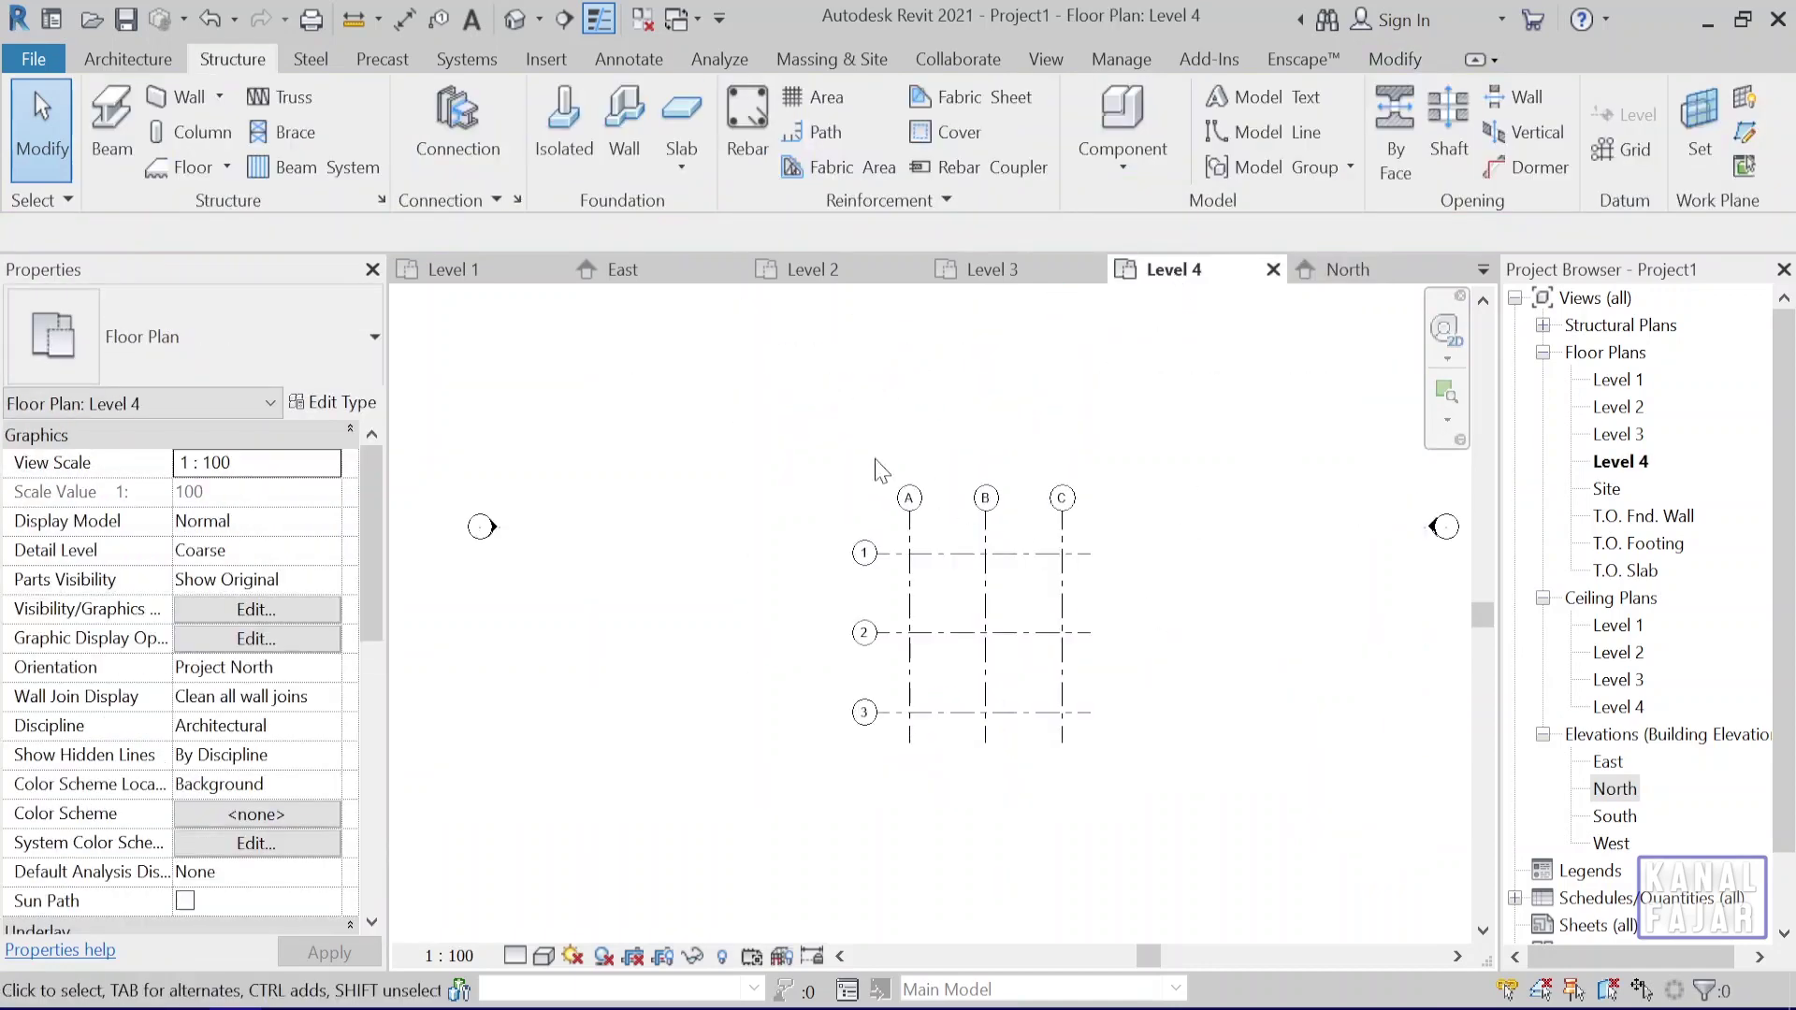
Confirm Grids (6) in the Level 4 plan, then return to the East elevation
left_click_drag(776, 421, 1200, 819)
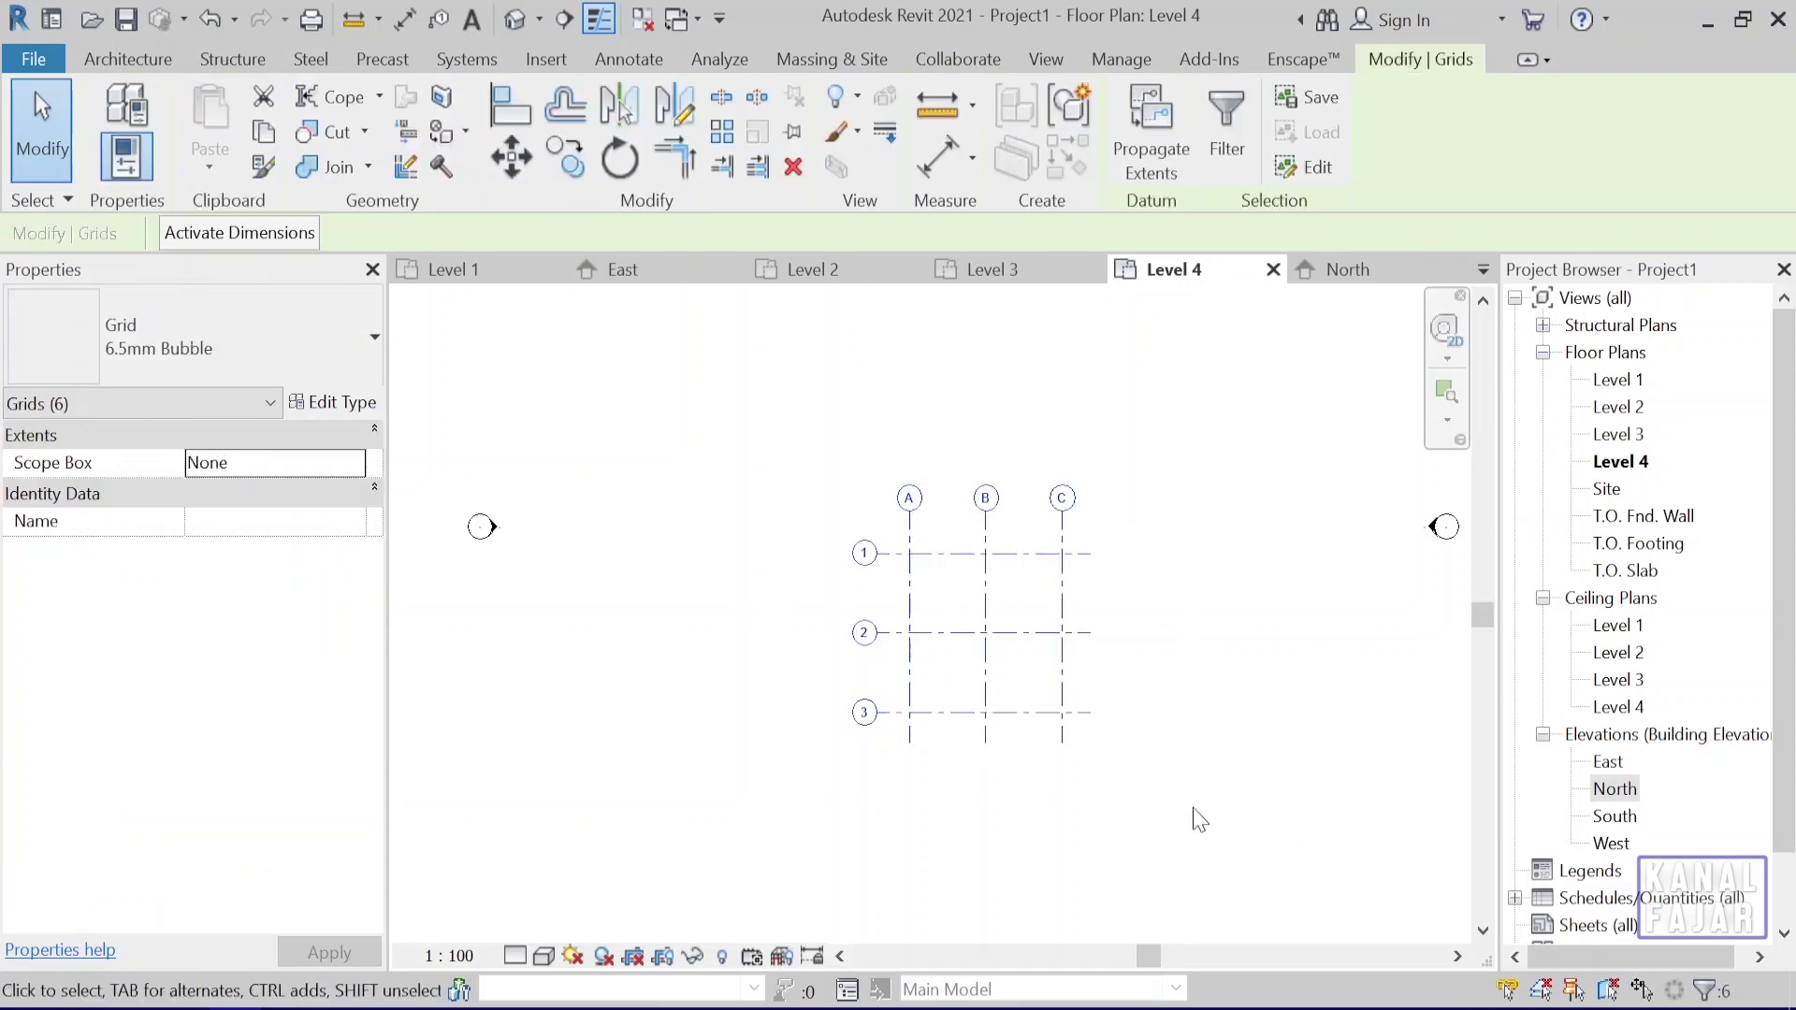
key("Escape")
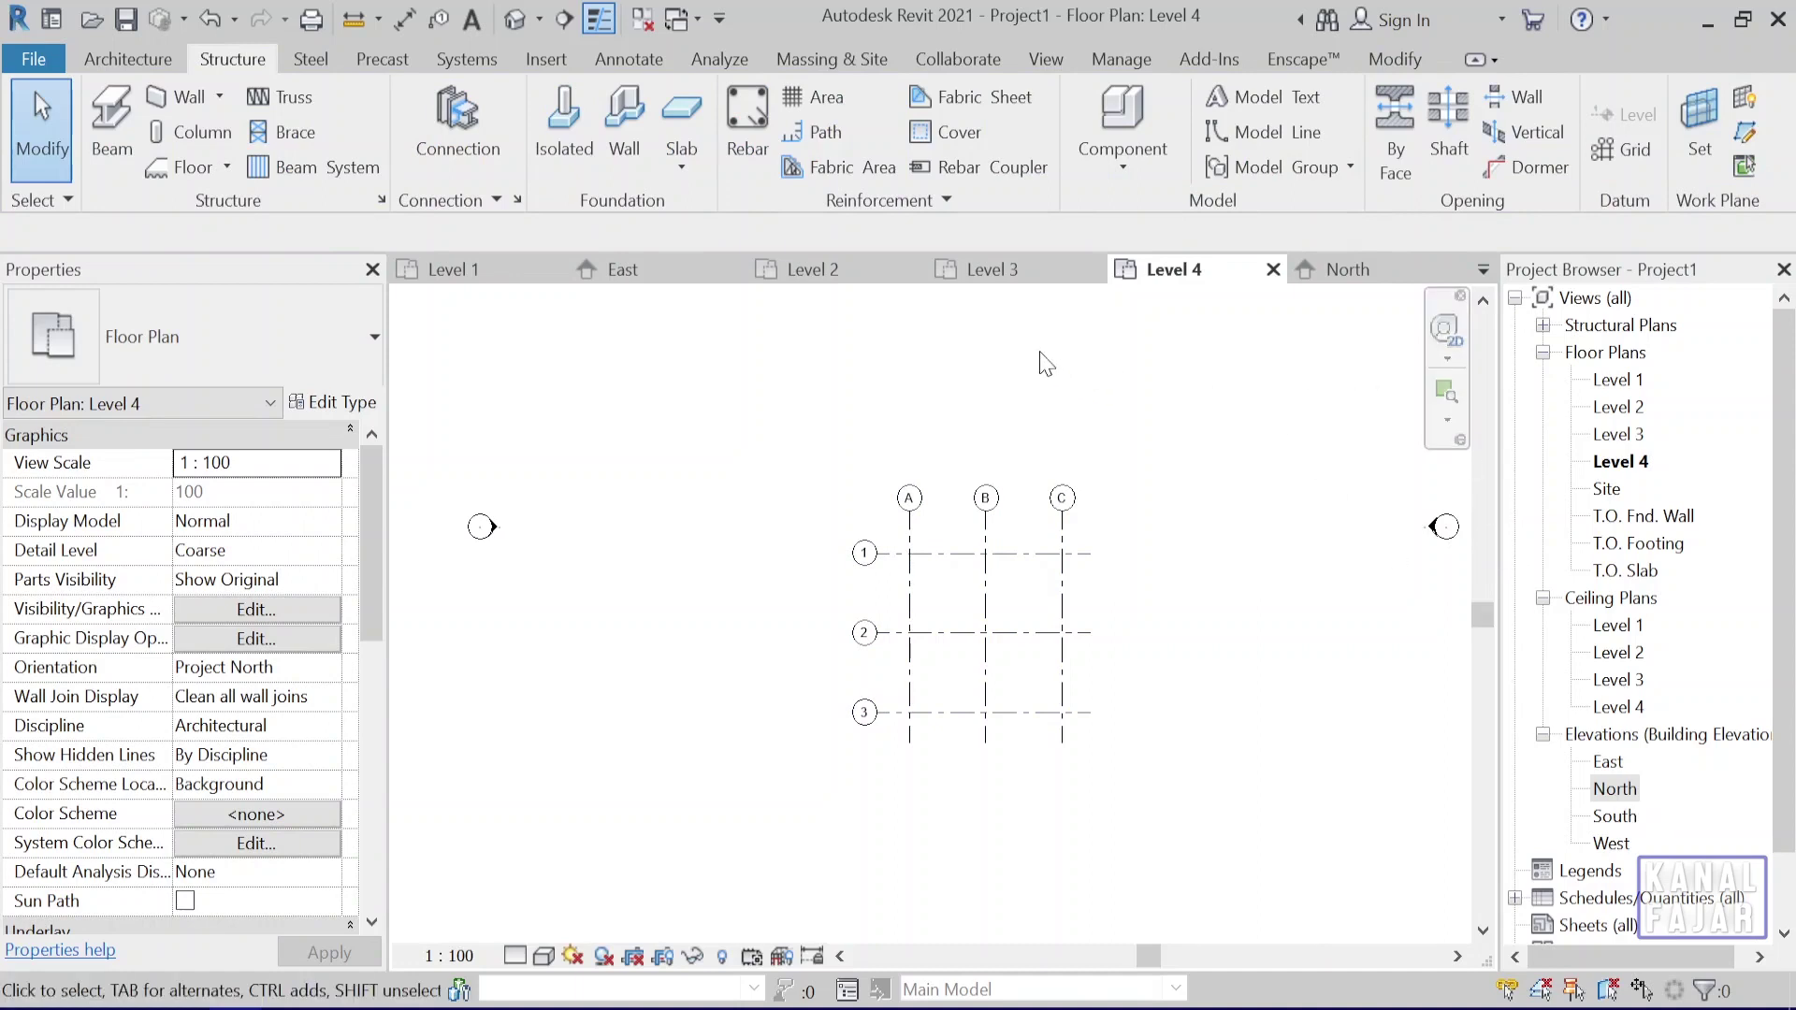
left_click(619, 270)
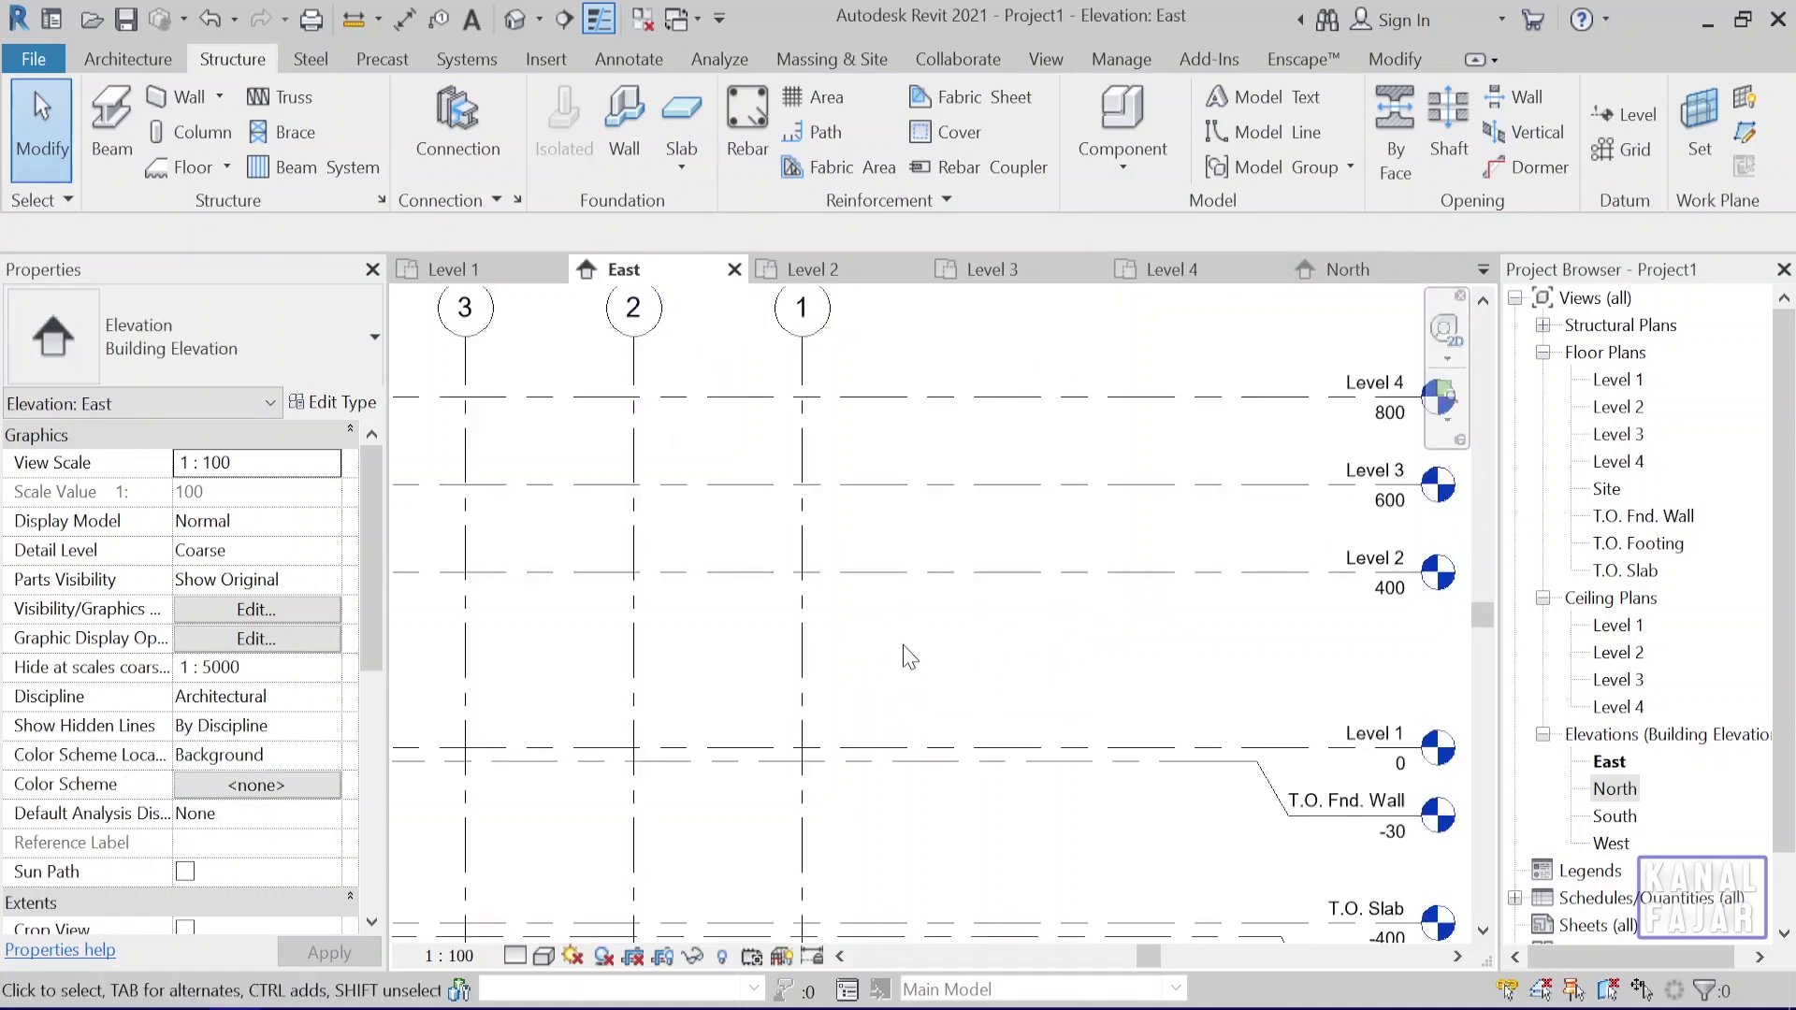
Drag grid 1's top end below Level 3 so grids 1–3 drop out of the Level 3 plan
left_click(810, 609)
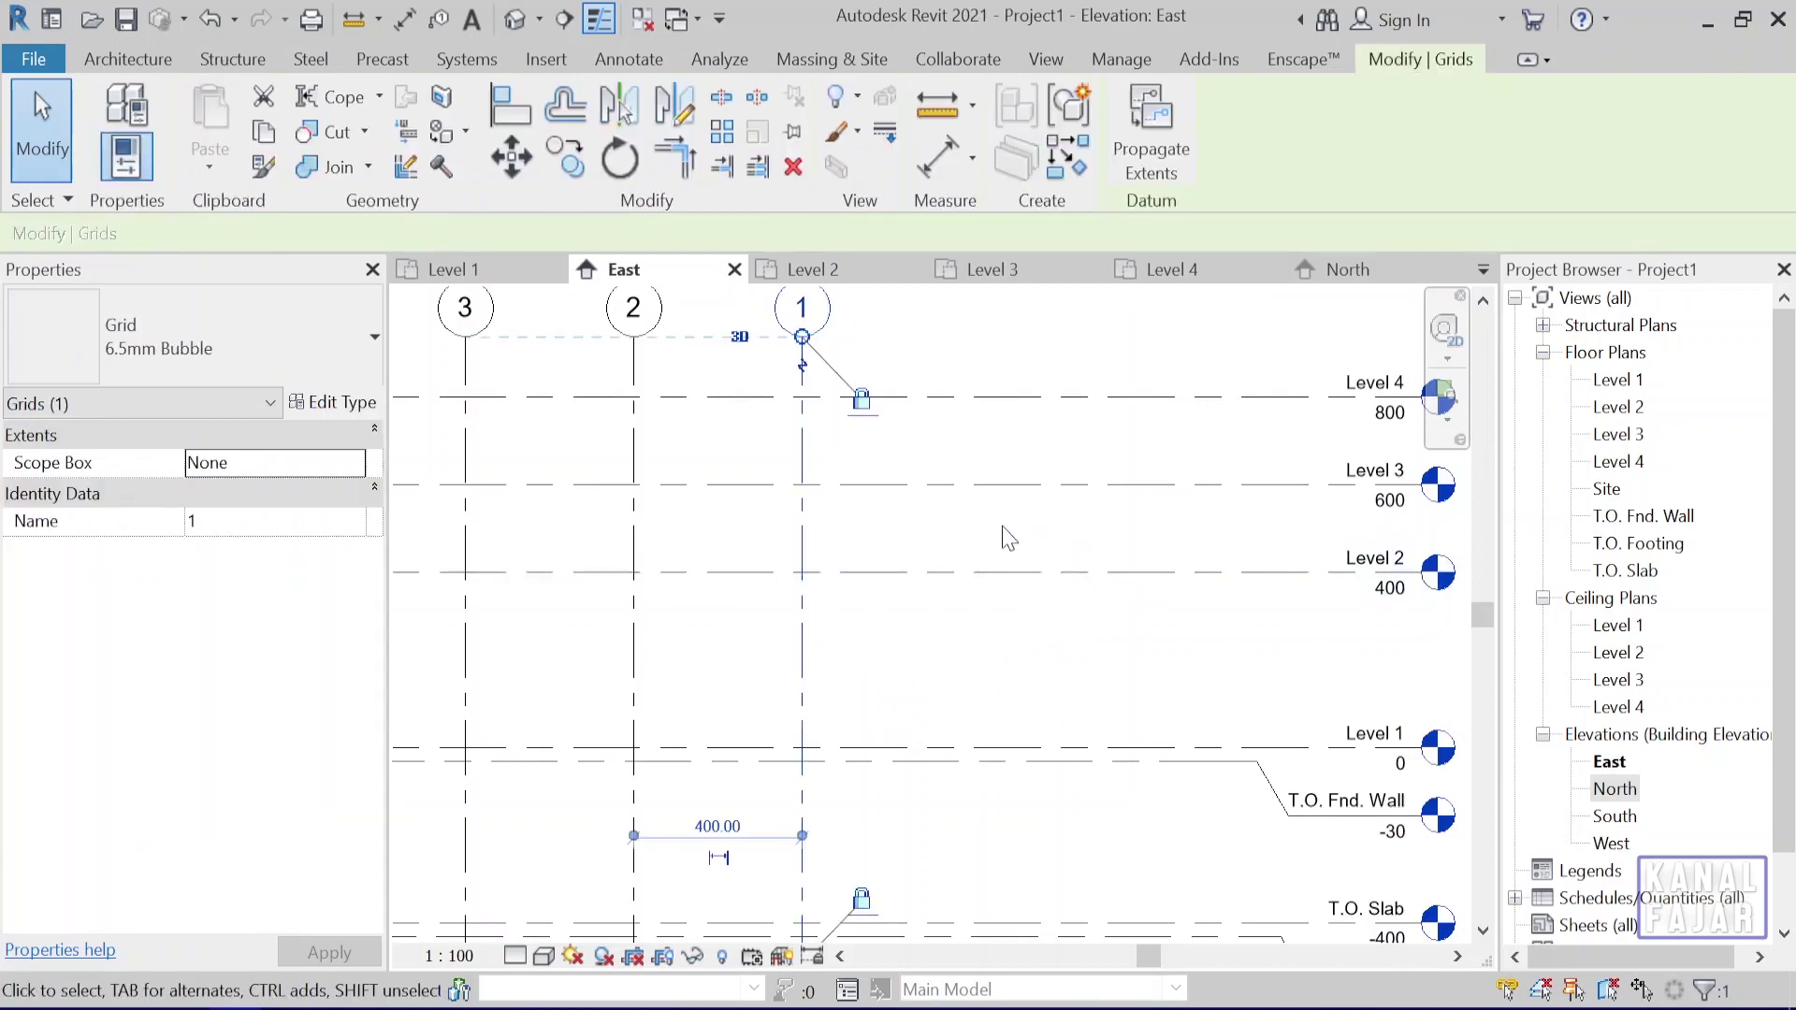
scroll(929, 715, "down", 1)
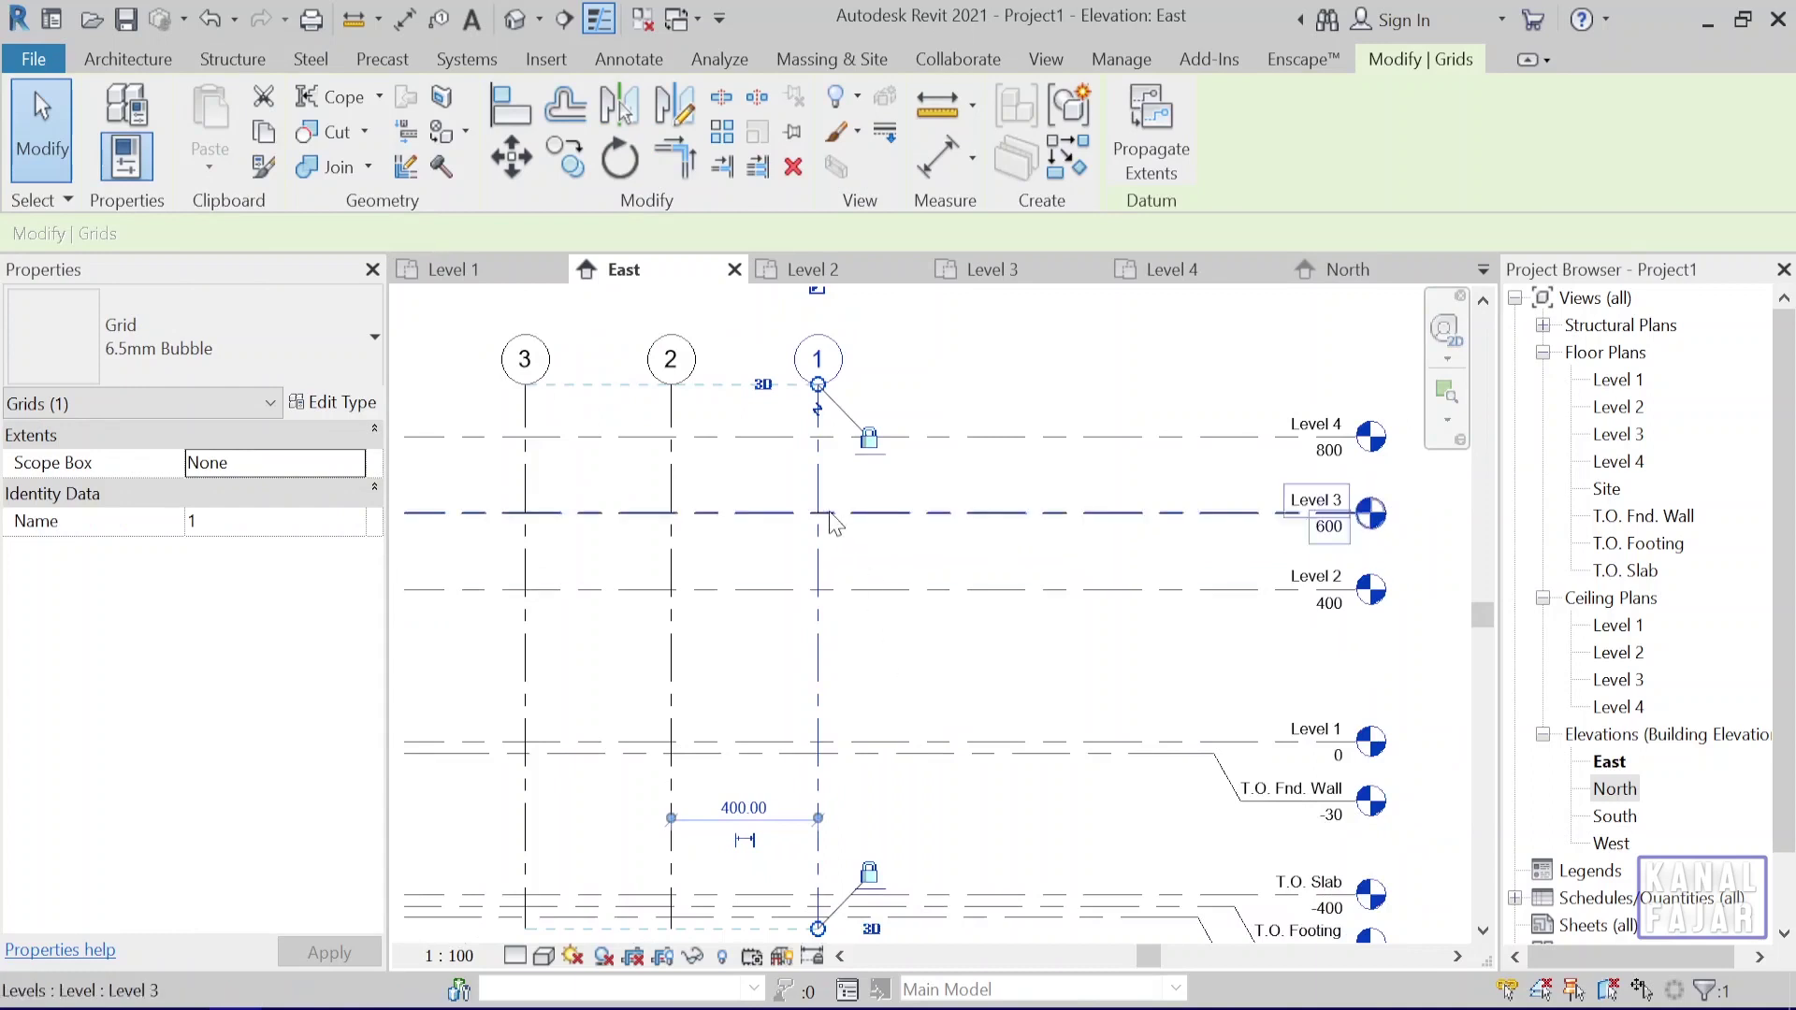
middle_click_drag(796, 503, 824, 529)
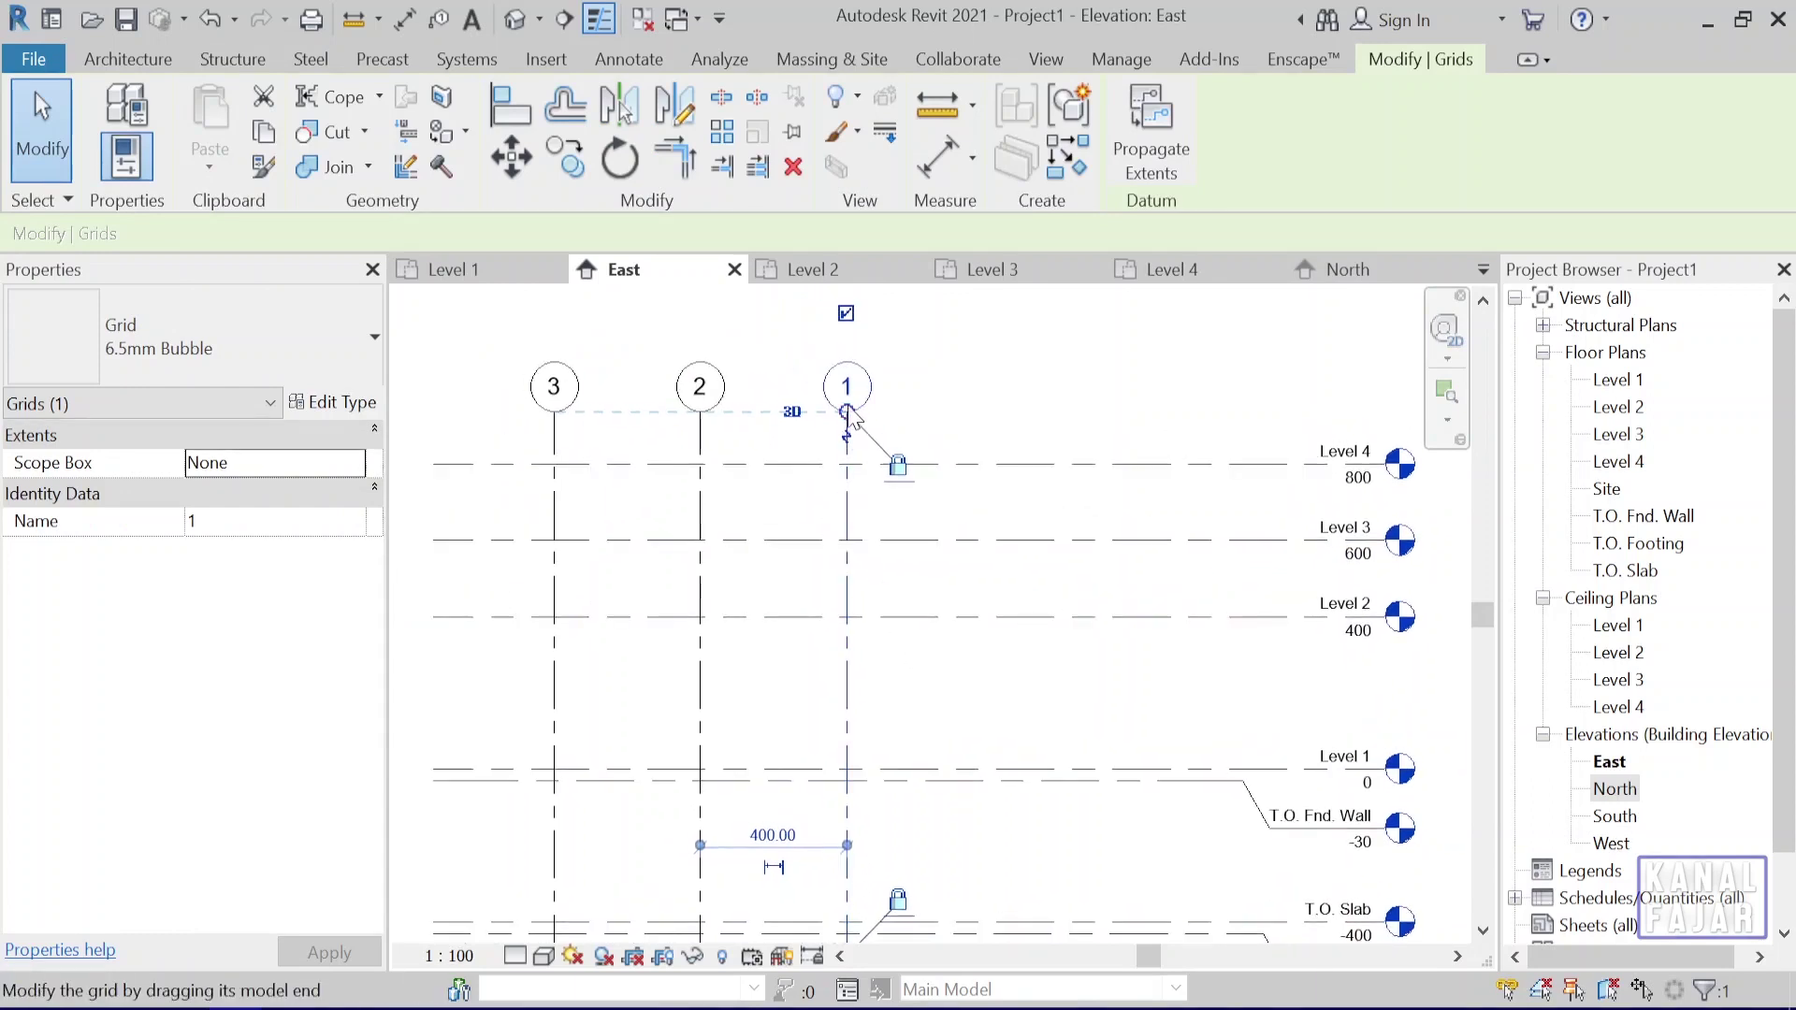
left_click_drag(846, 412, 847, 593)
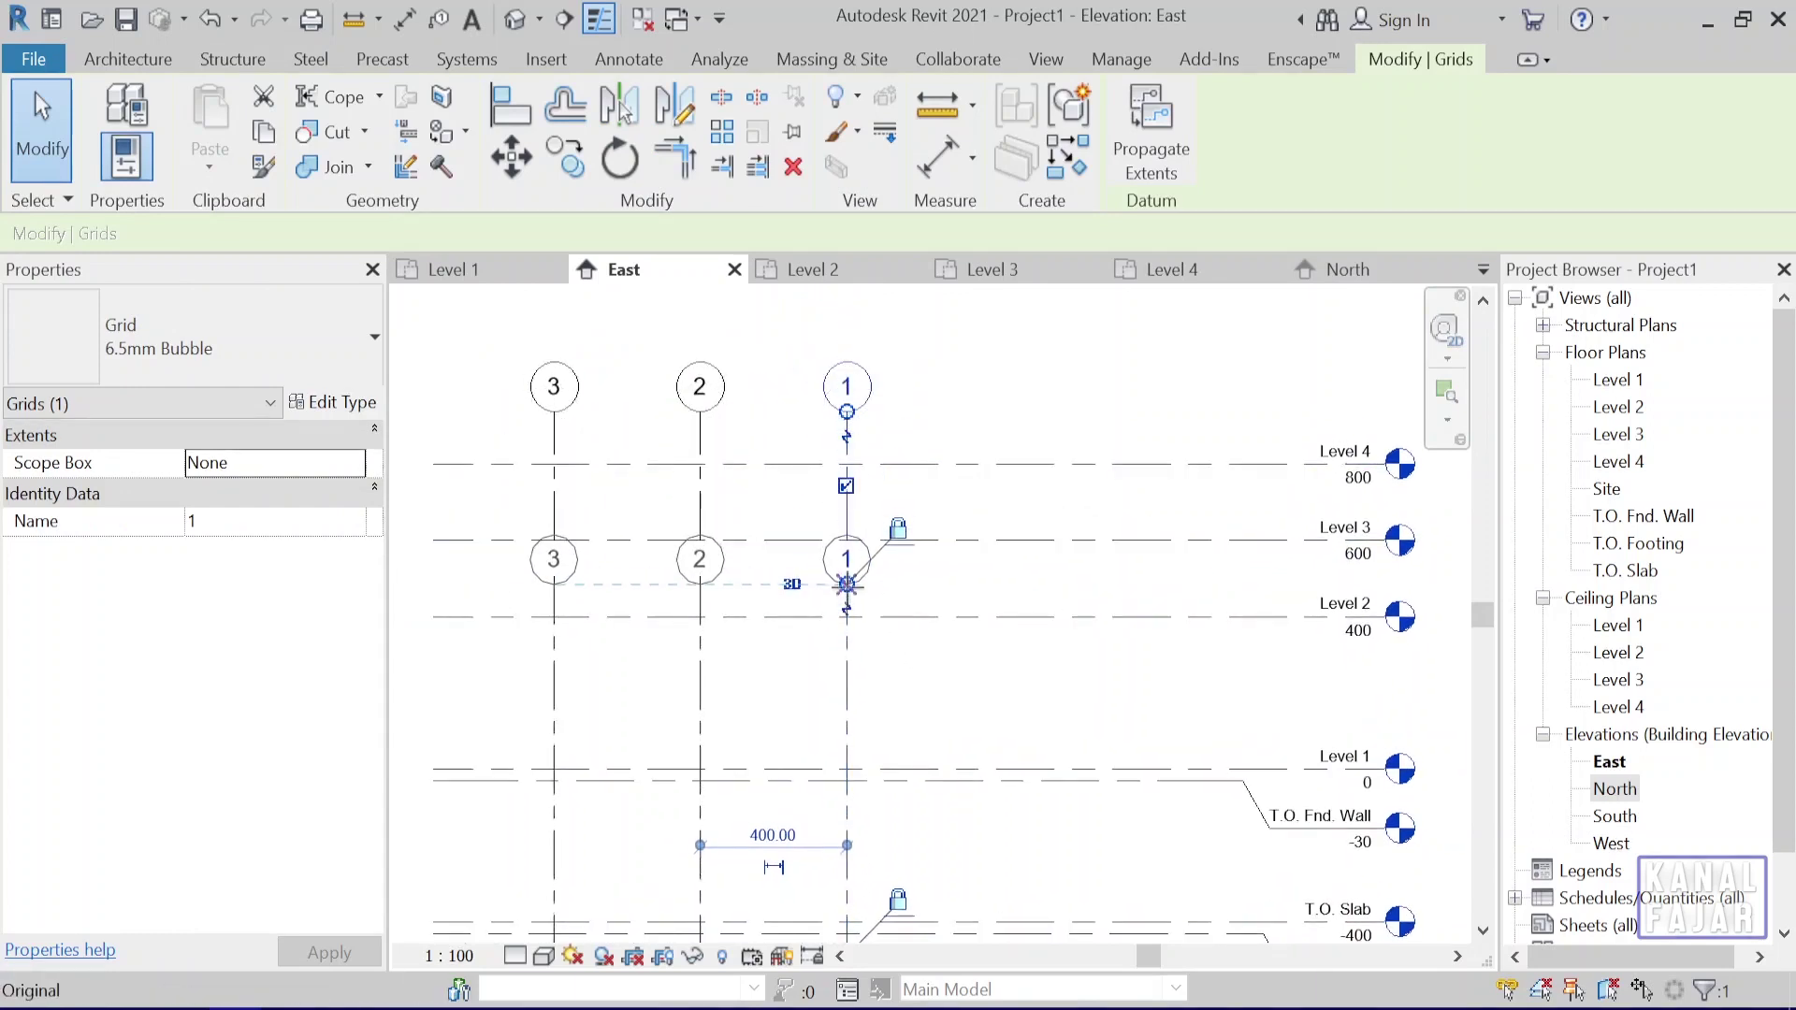
left_click(963, 721)
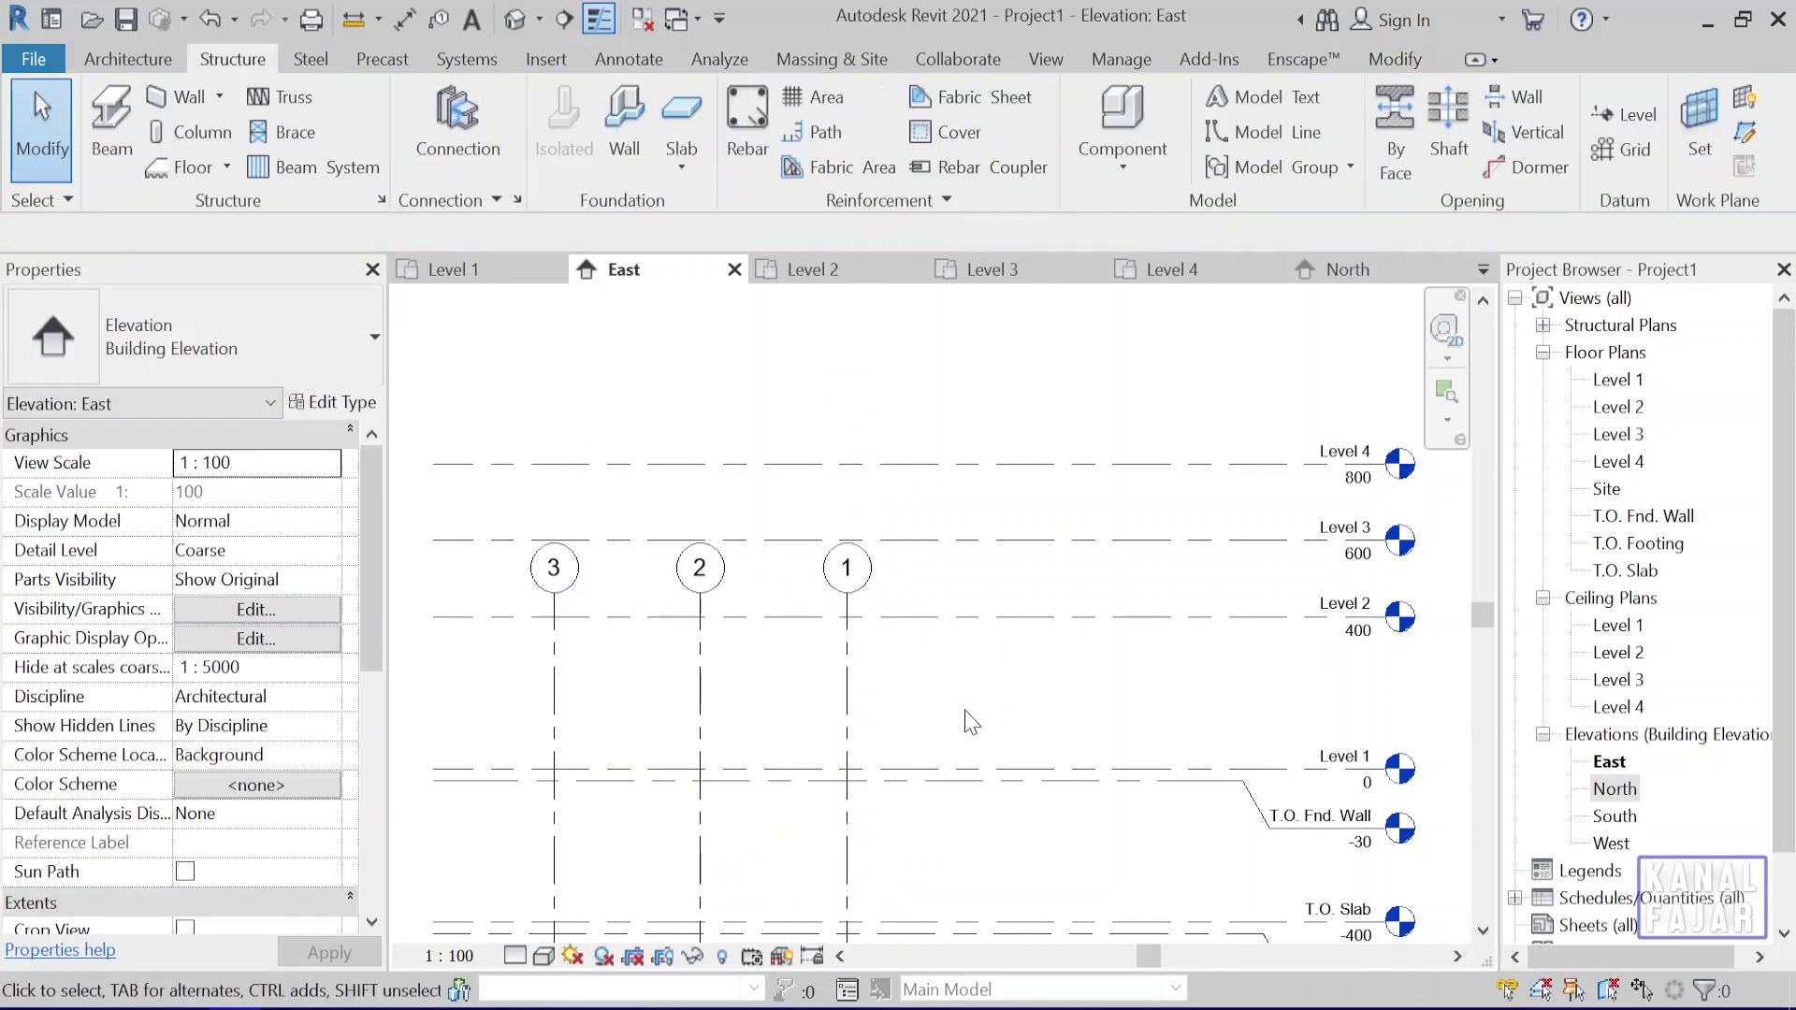
left_click(1102, 543)
key("Escape")
left_click(1010, 270)
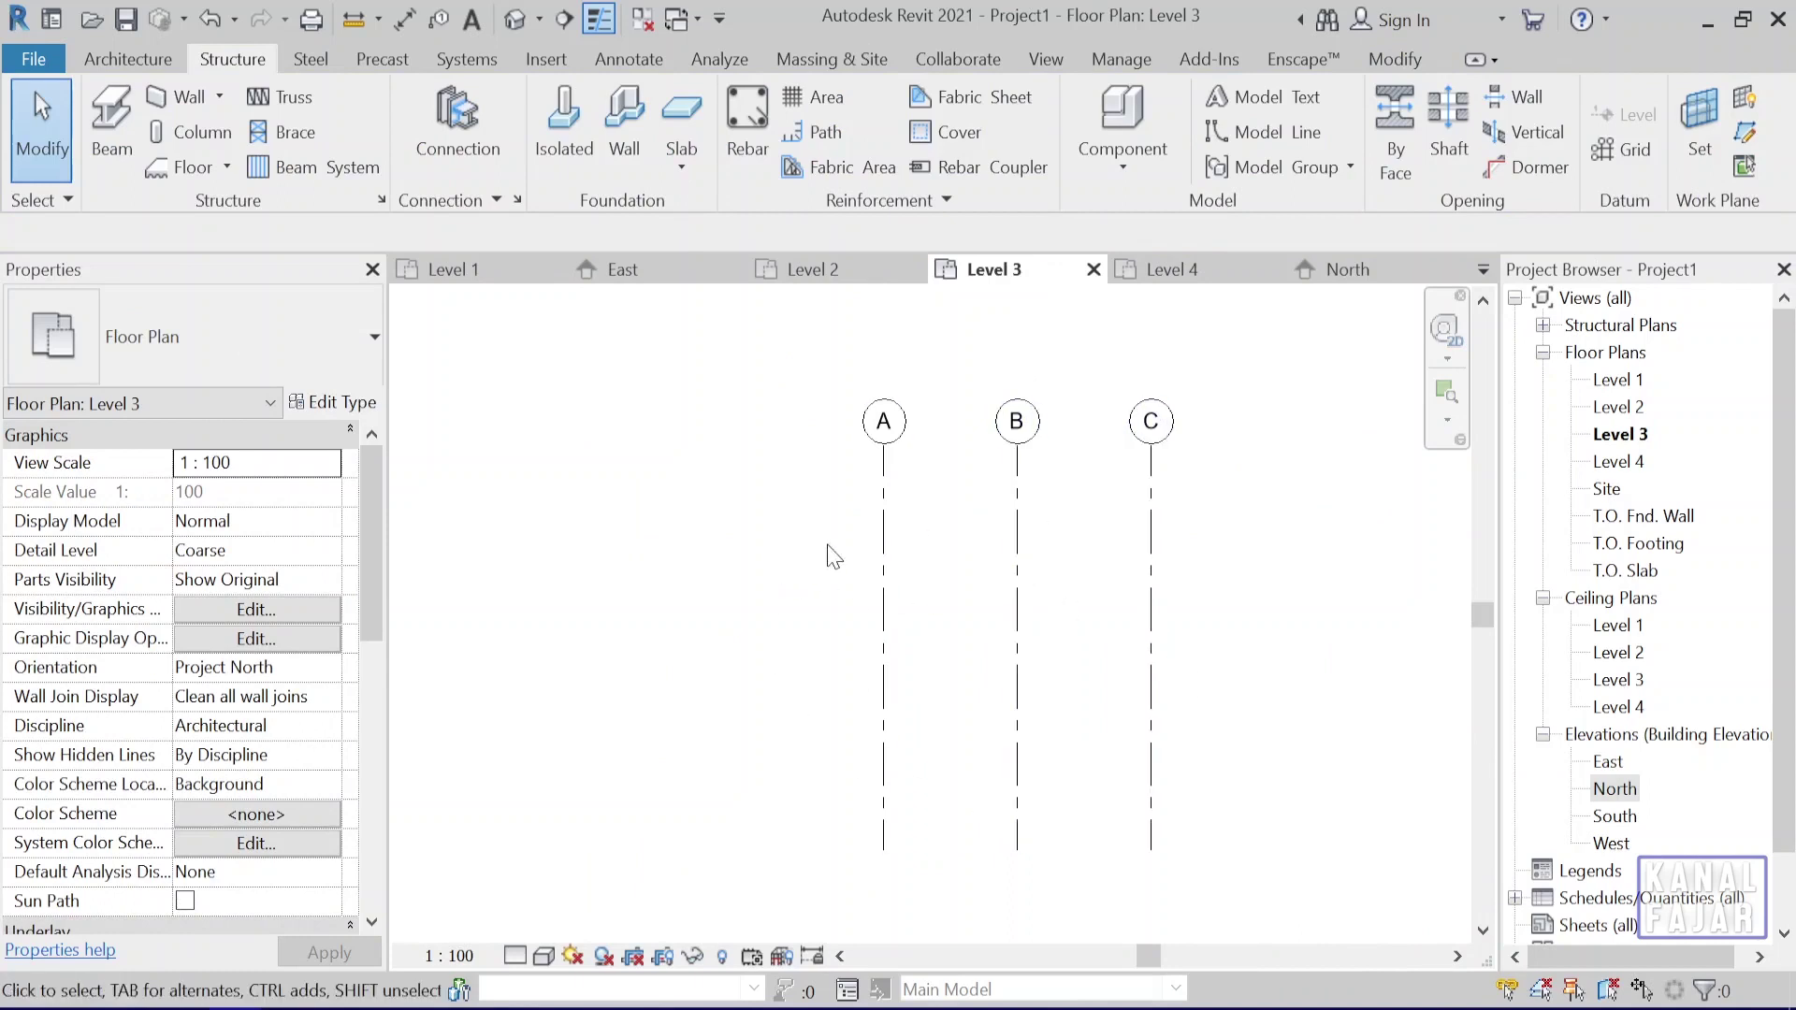
In East elevation, drag grid 1's top end above Level 4 so grids 1–3 reappear in all plans
left_click(654, 271)
left_click(848, 601)
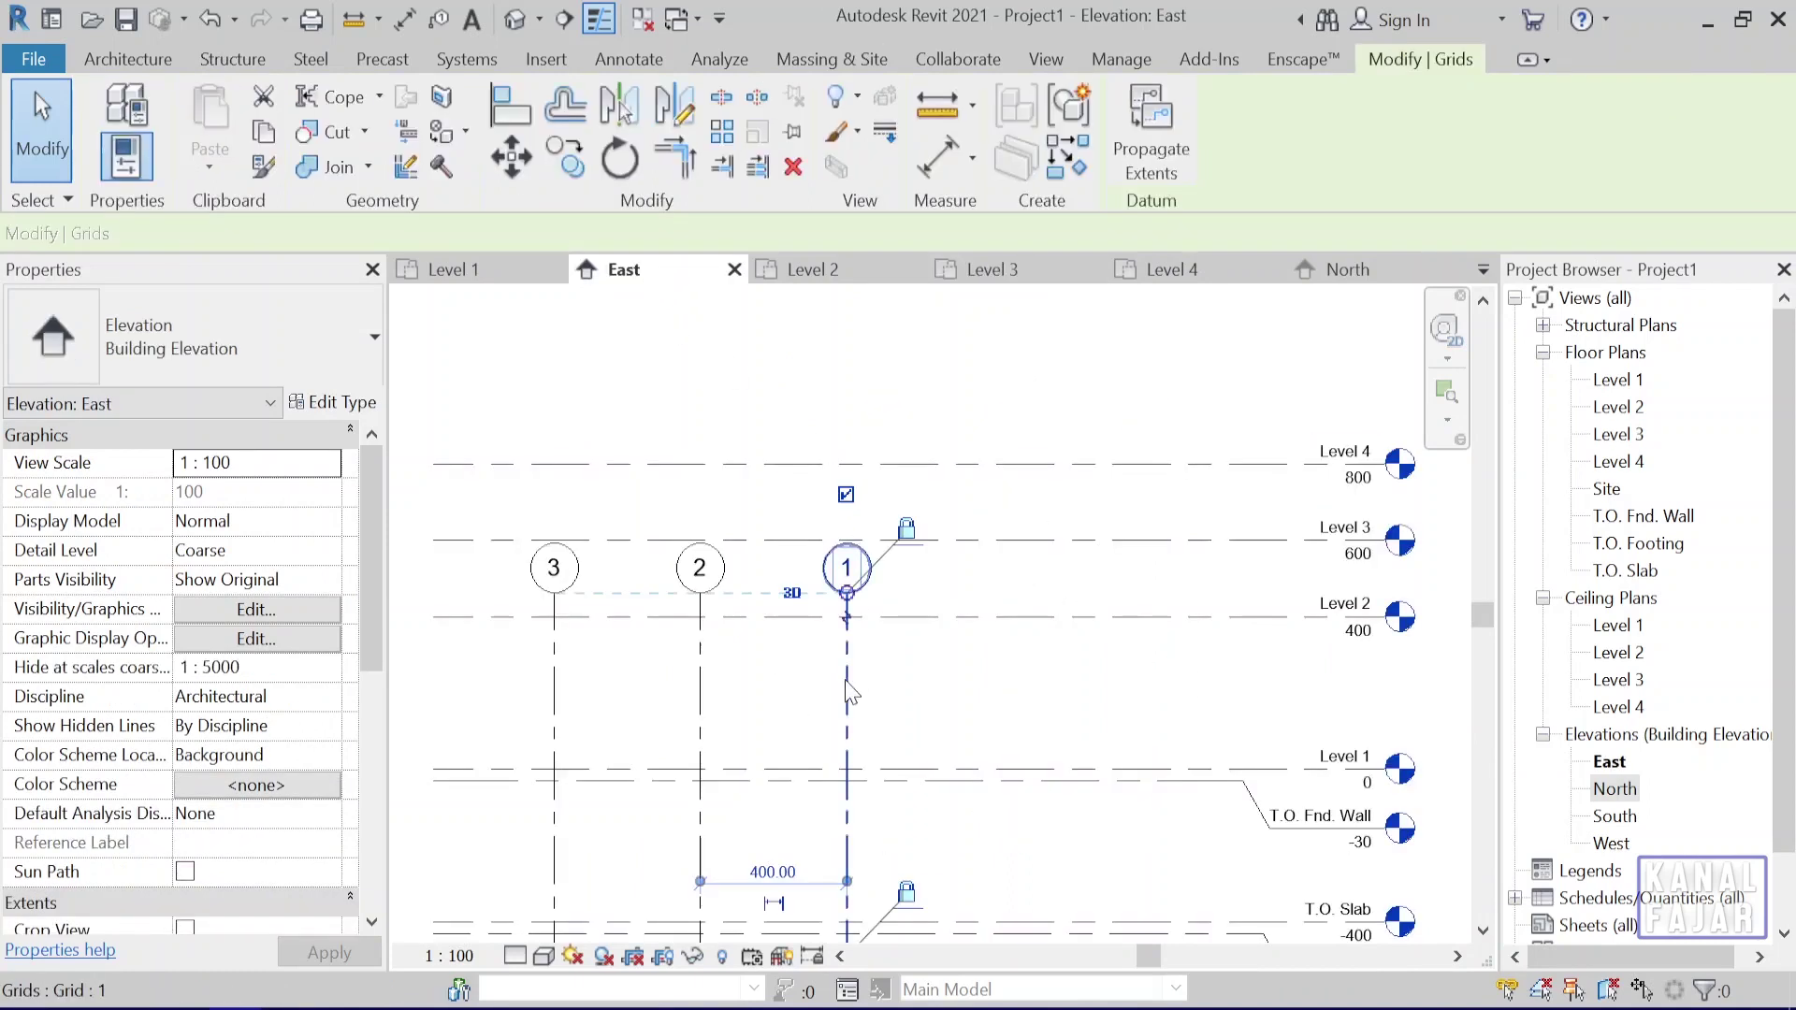
left_click_drag(848, 598, 848, 397)
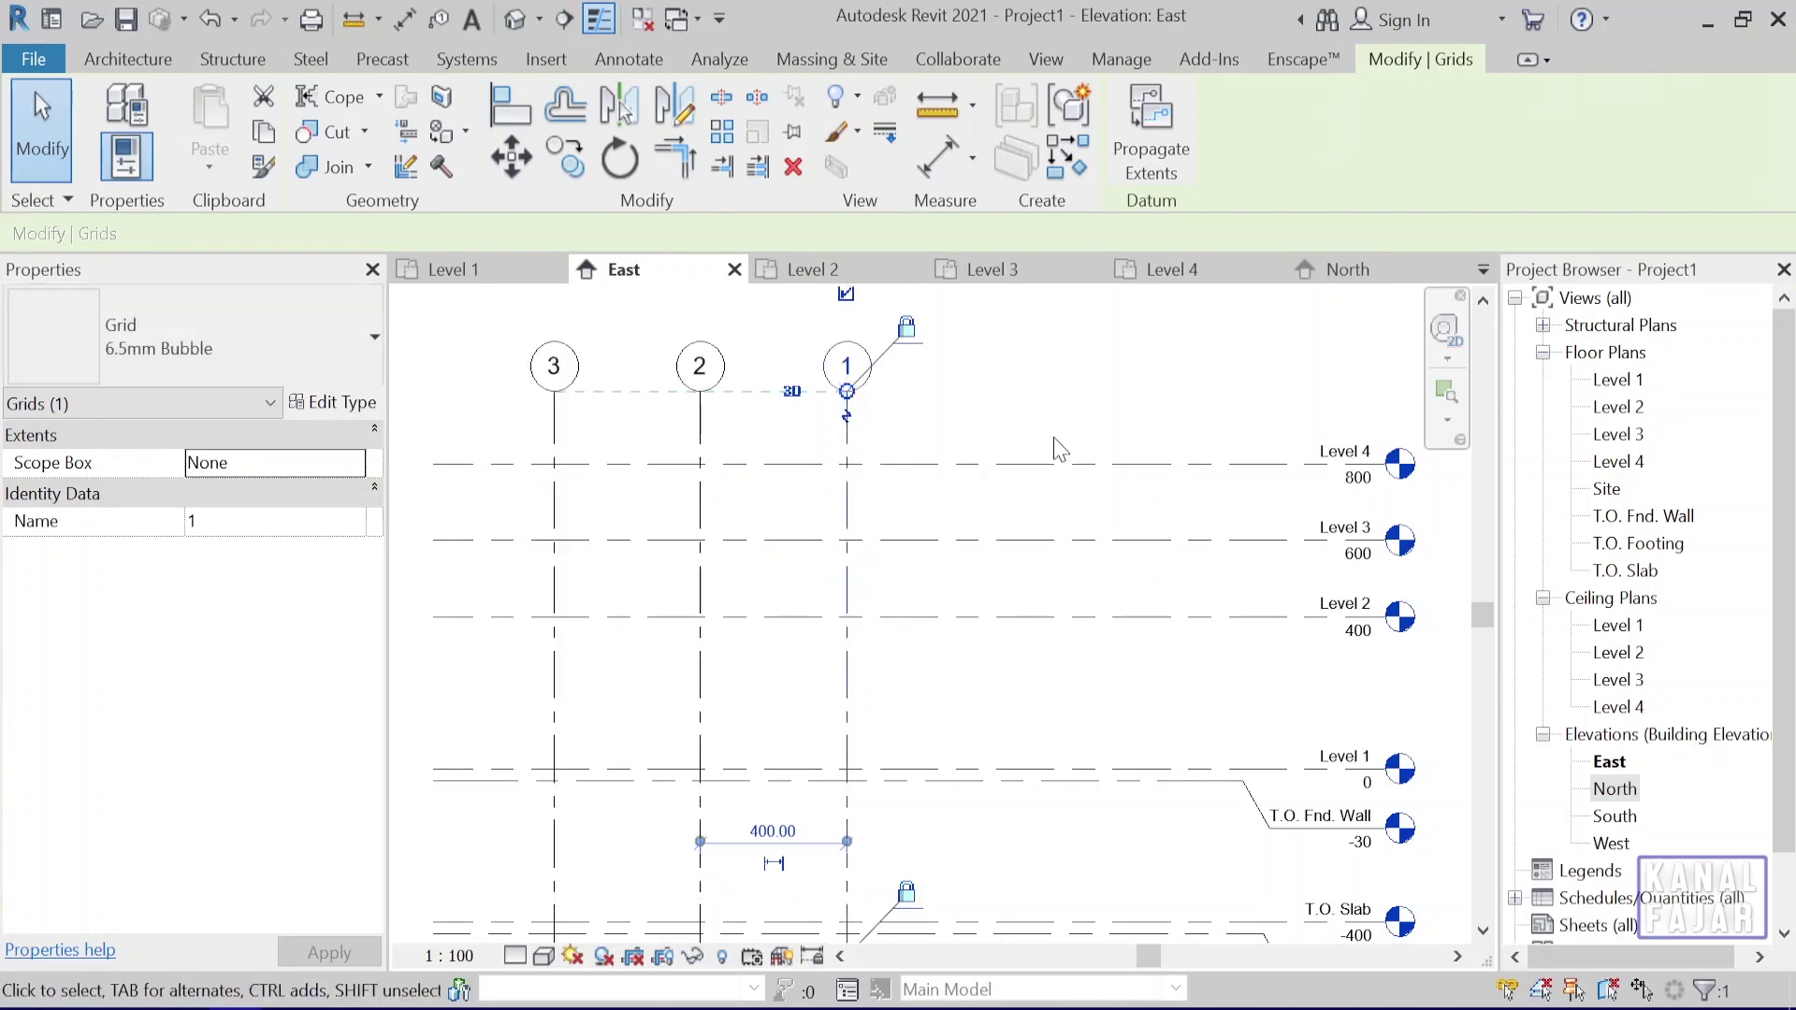
left_click(1078, 647)
scroll(1078, 647, "down", 1)
scroll(1117, 562, "down", 1)
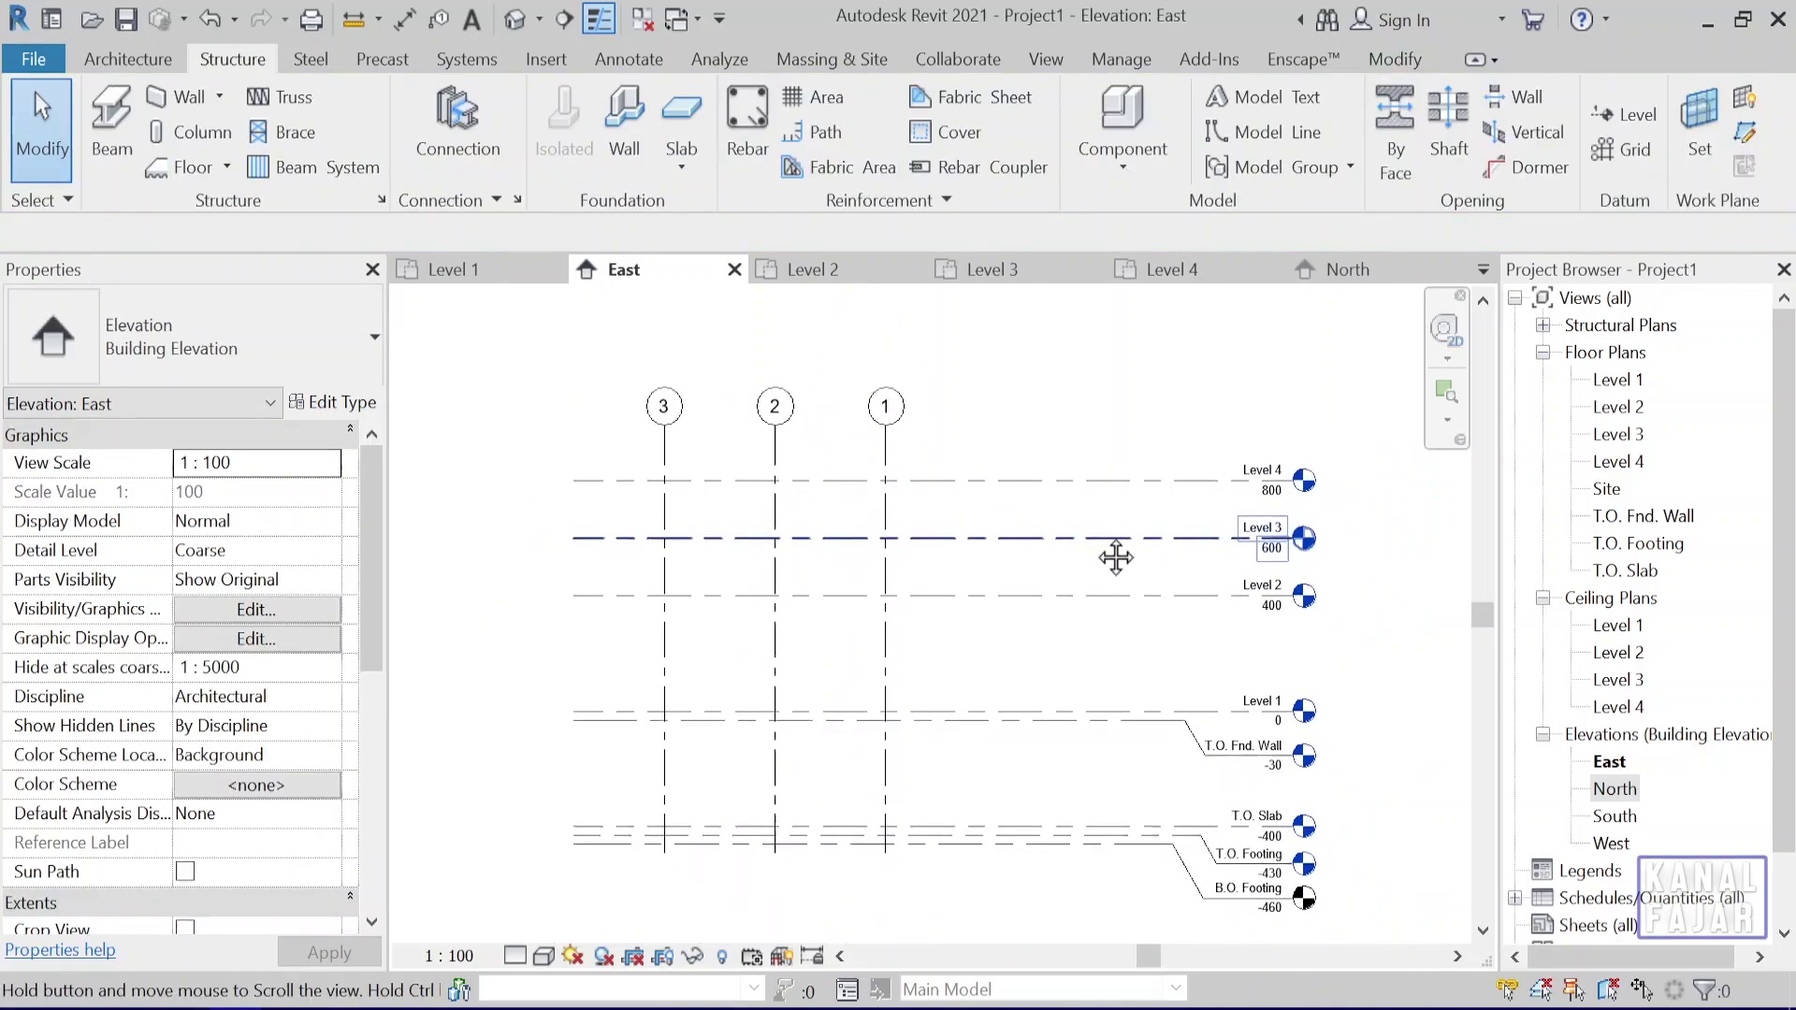